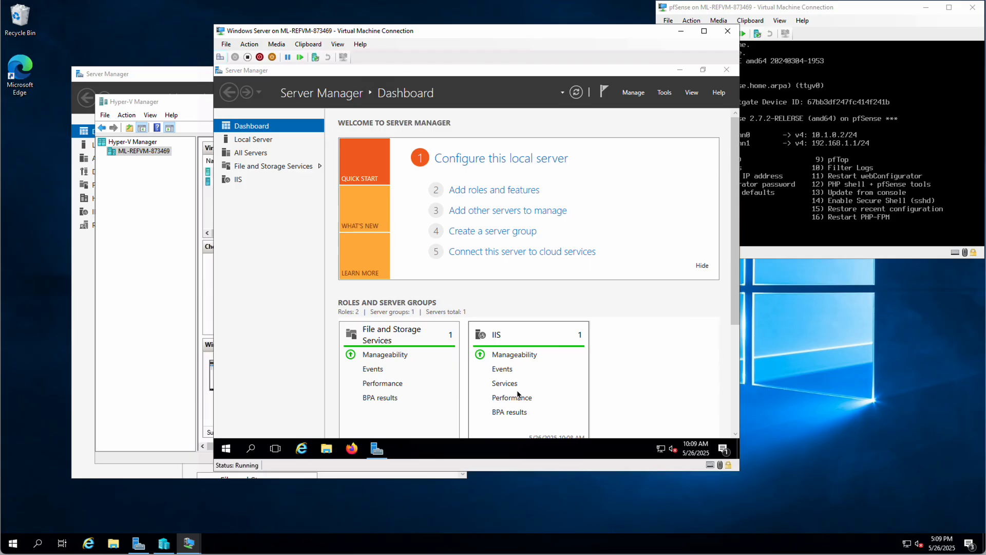
- Return to the Windows Server VM and launch Computer Management from Server Manager's Tools menu
left_click(855, 9)
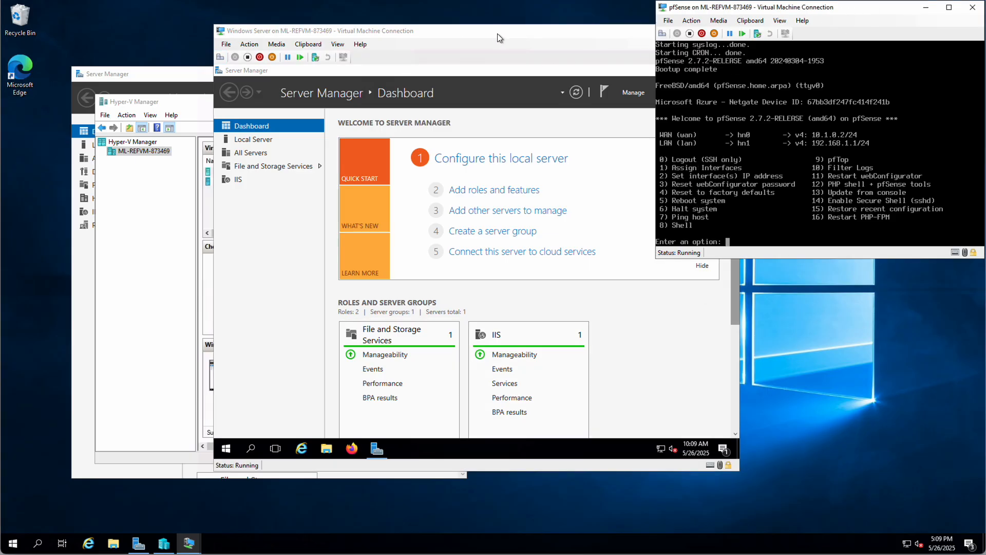
left_click(454, 34)
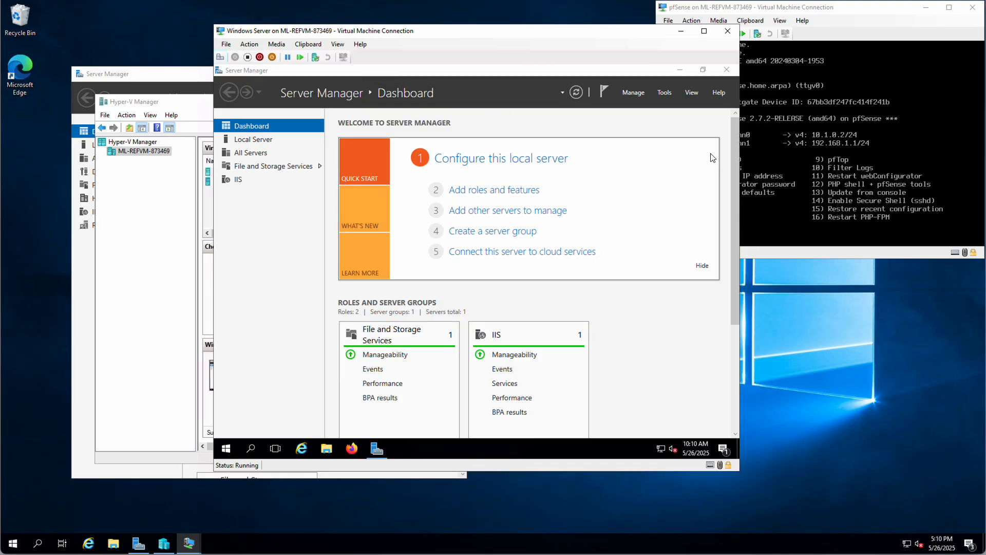
left_click(664, 93)
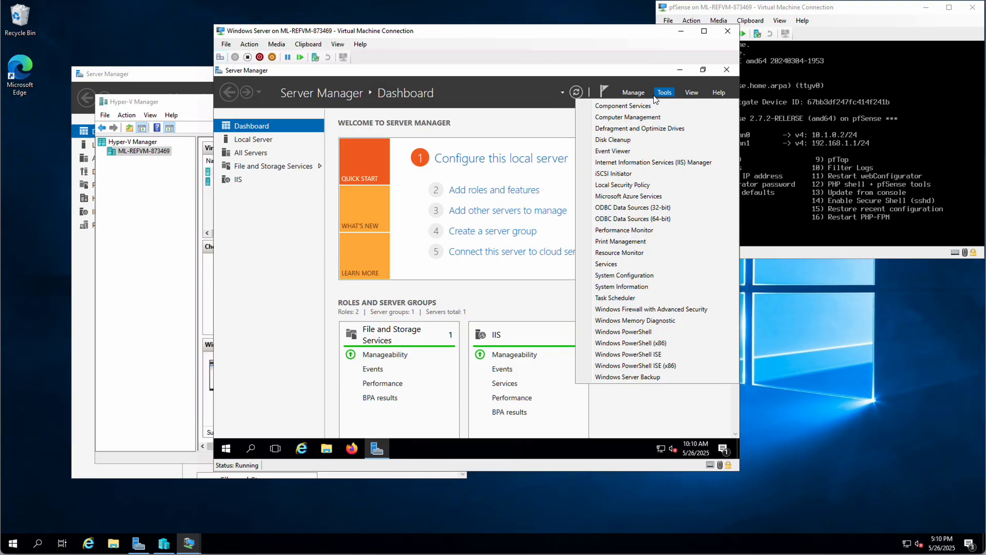
left_click(600, 118)
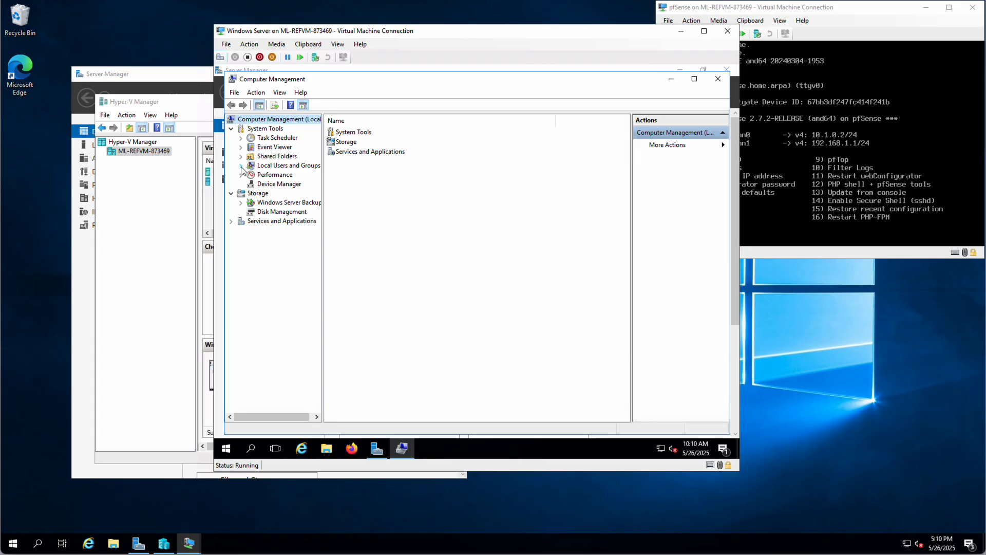
- Show the local Users list (Administrator, DefaultAccount, Guest) with a widened Name column
left_click(273, 166)
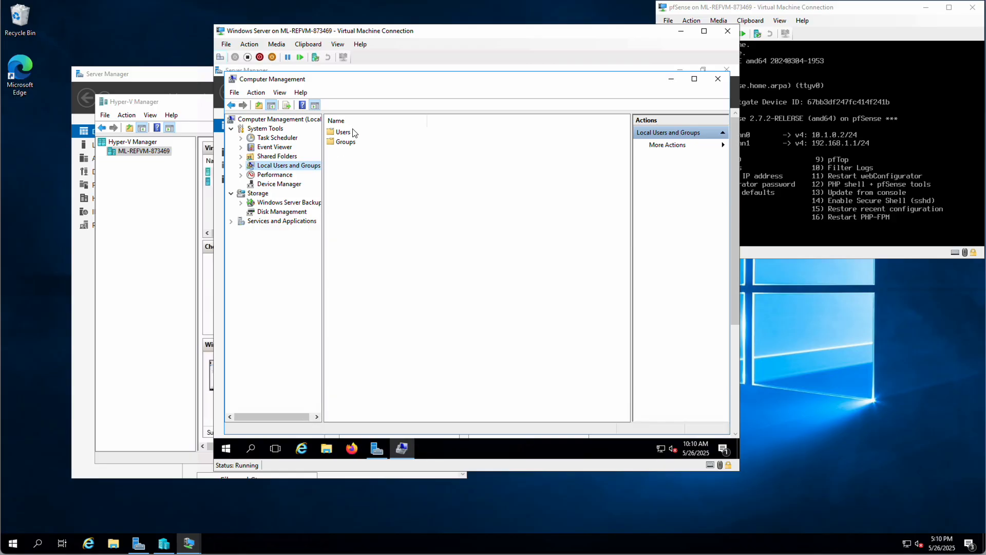
left_click(241, 166)
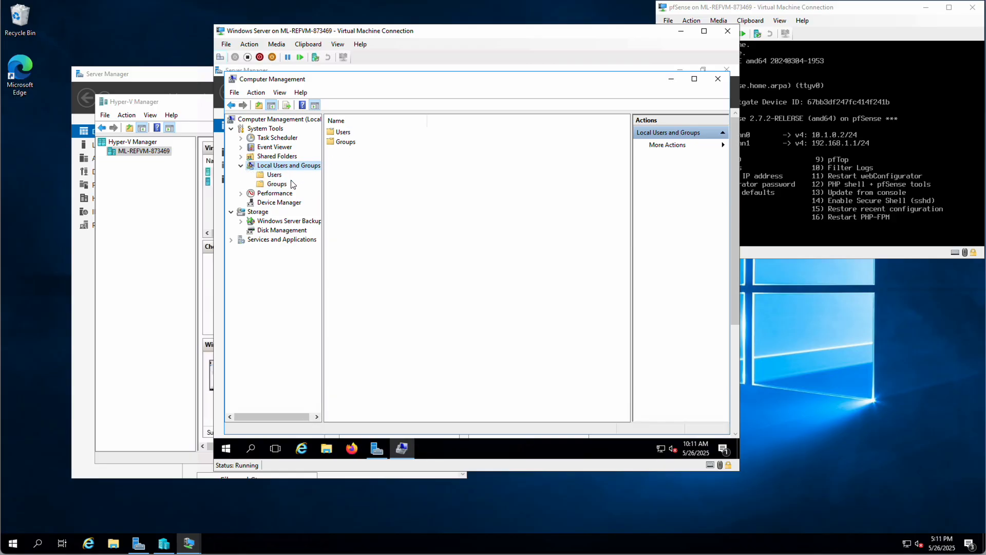
left_click(275, 175)
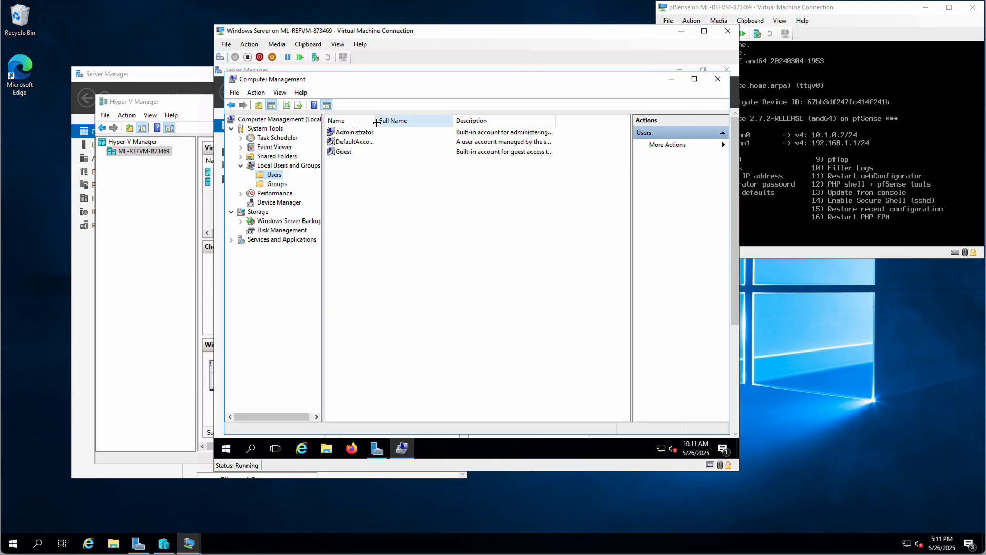
left_click_drag(375, 120, 392, 120)
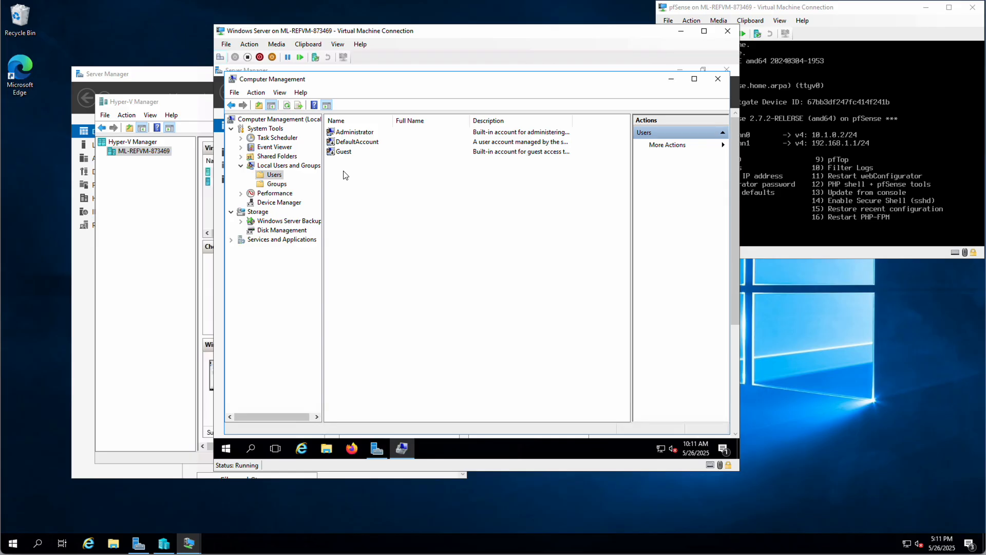
right_click(388, 191)
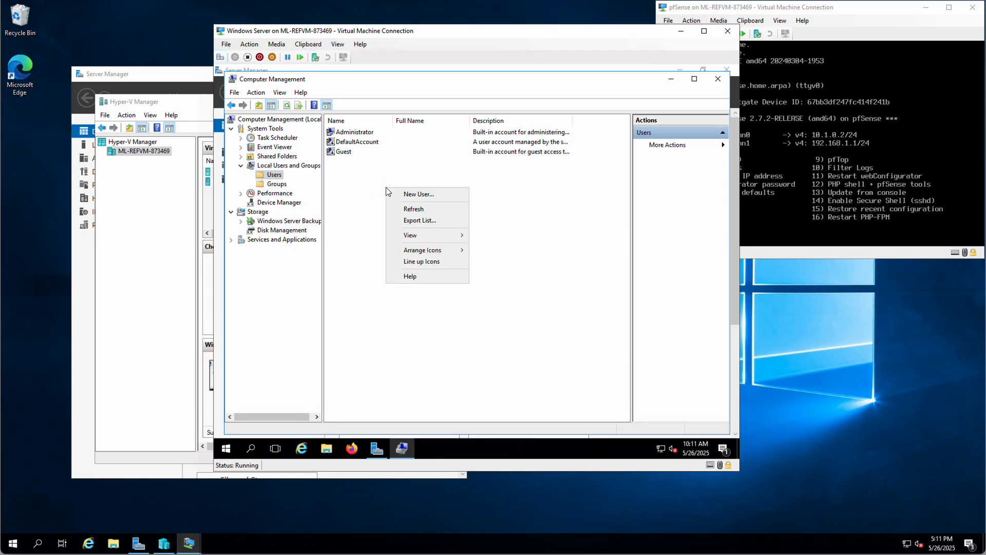
- Create the first test user with user name, full name and password, without forced password change
left_click(414, 195)
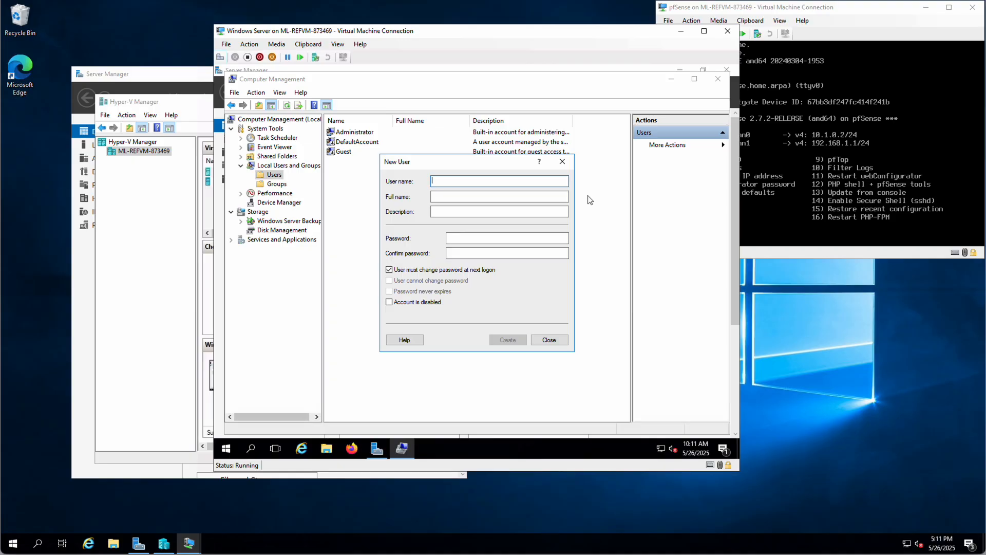
type("i")
type("ohn")
type("J")
type("Doe")
left_click(444, 195)
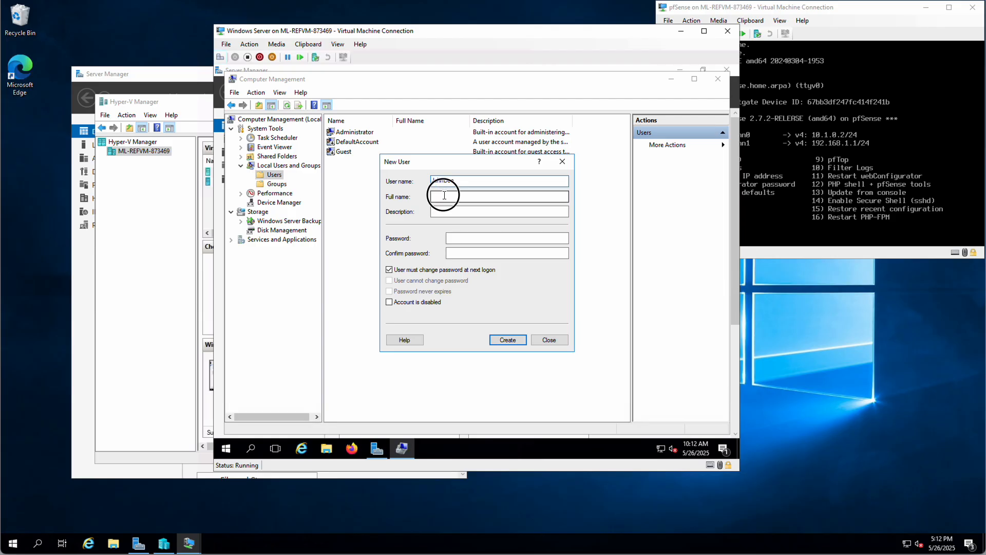
type("John")
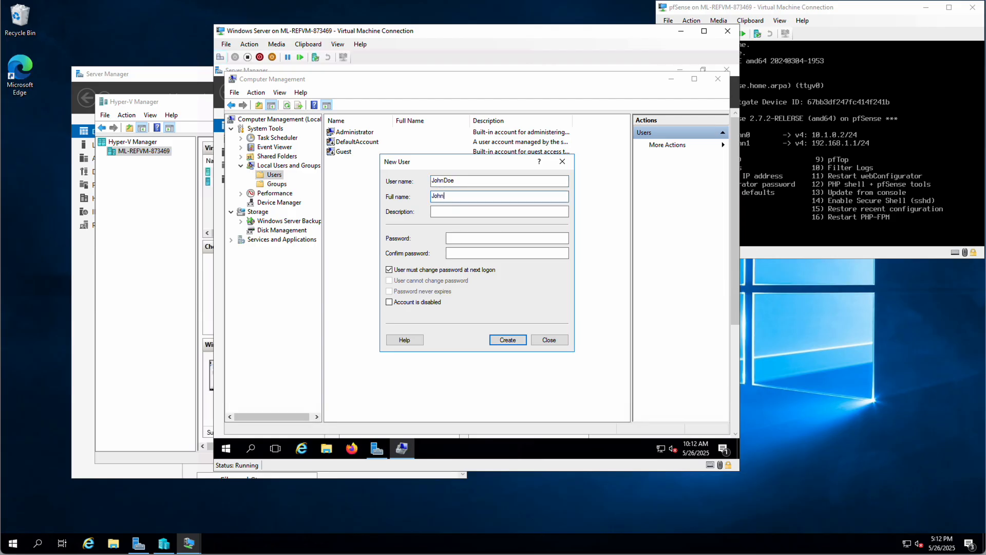
type(" Doe")
left_click(456, 238)
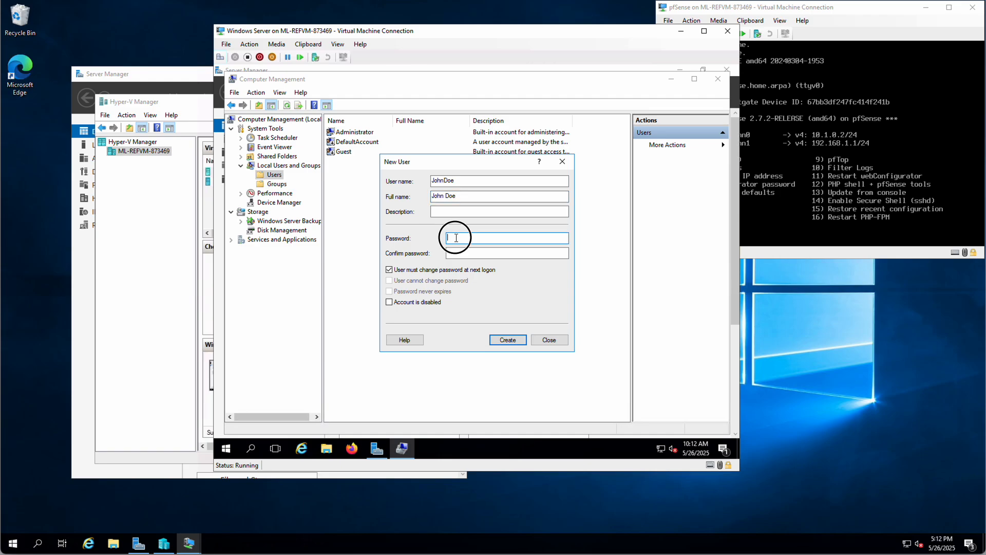
type("•••••")
key("BackSpace")
key("BackSpace")
key("BackSpace")
key("BackSpace")
key("BackSpace")
key("BackSpace")
key("BackSpace")
type("*********")
left_click(460, 253)
type("*****")
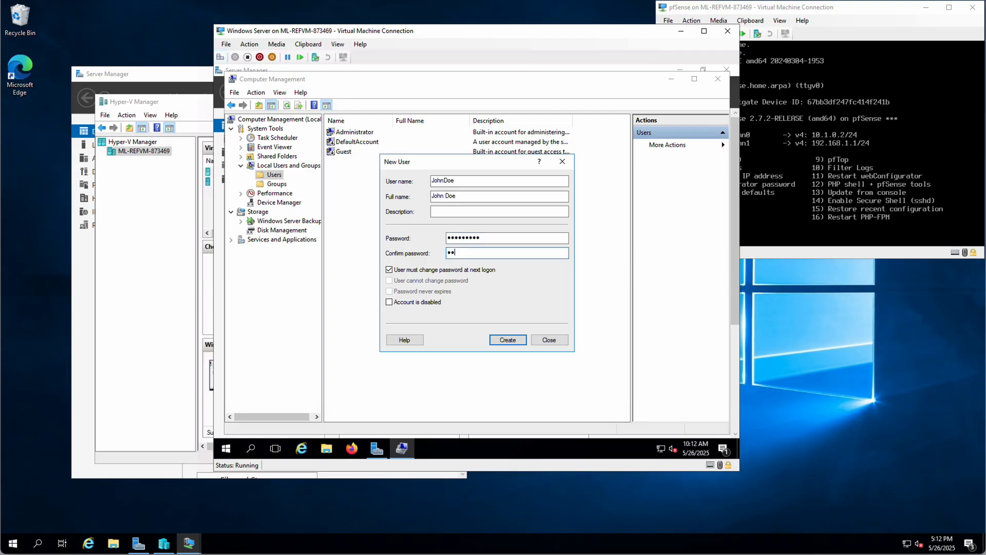
type("***")
left_click(389, 270)
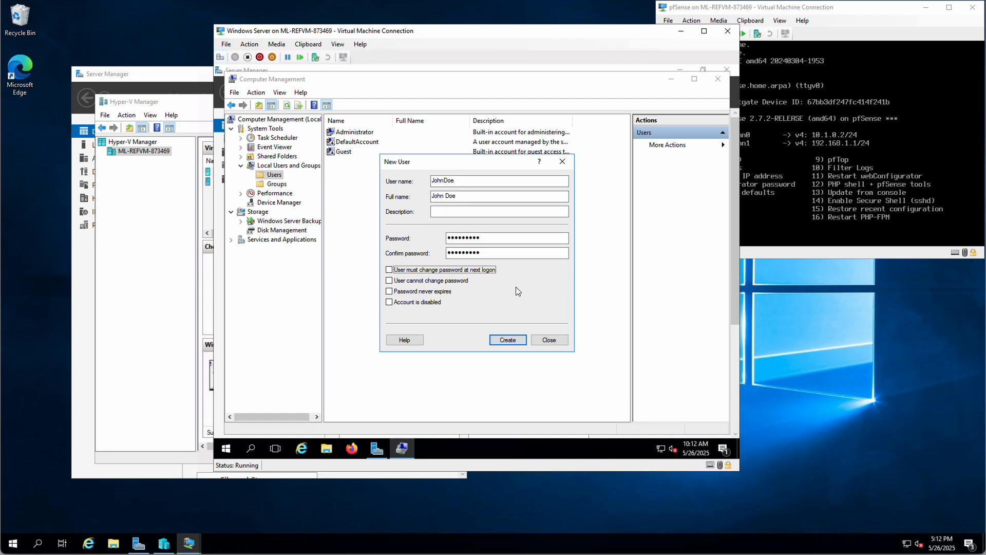
left_click(507, 340)
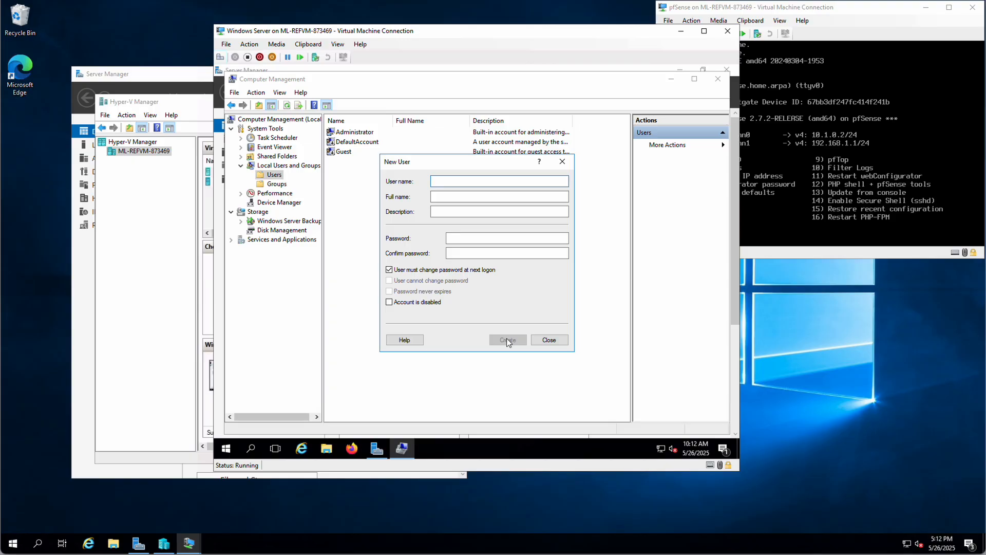
- Create the second test user with name, full name and password, no forced password change
type("JaneDoeJane Doe")
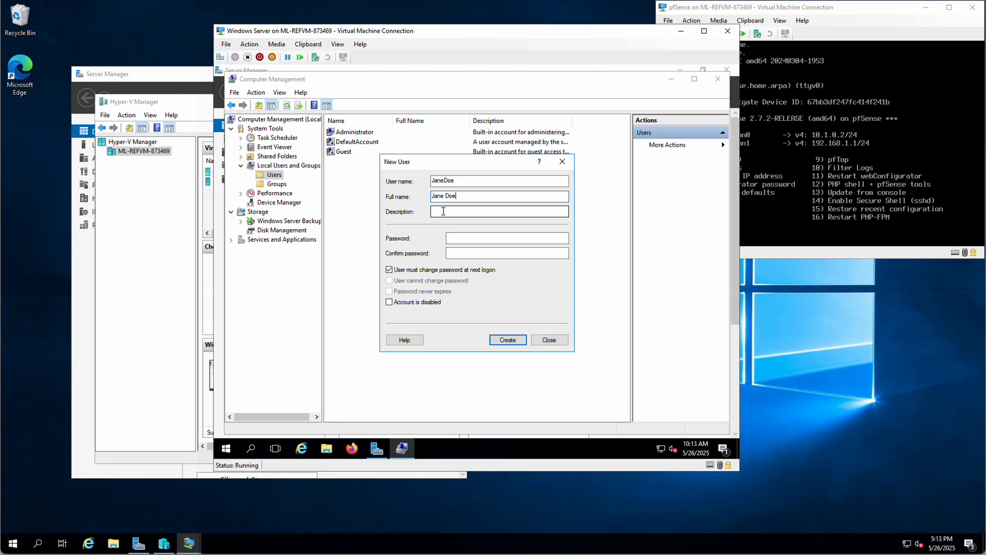
left_click(459, 239)
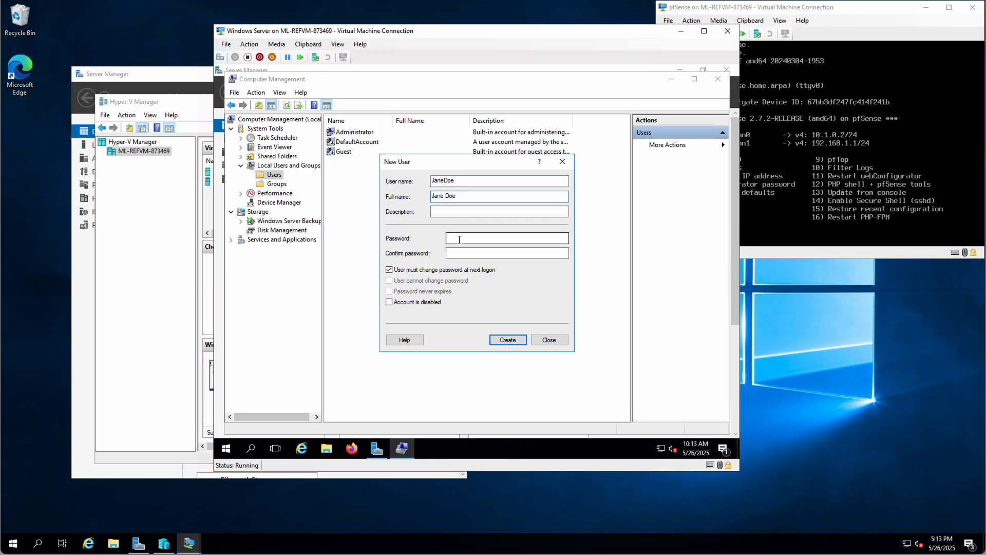
type("*********")
key("Tab")
type("********")
left_click(389, 269)
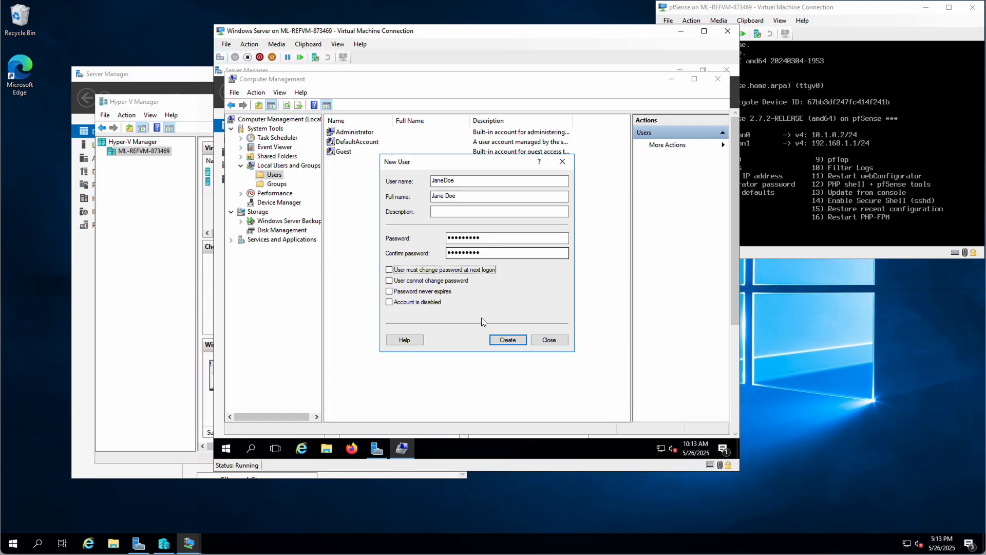
left_click(510, 339)
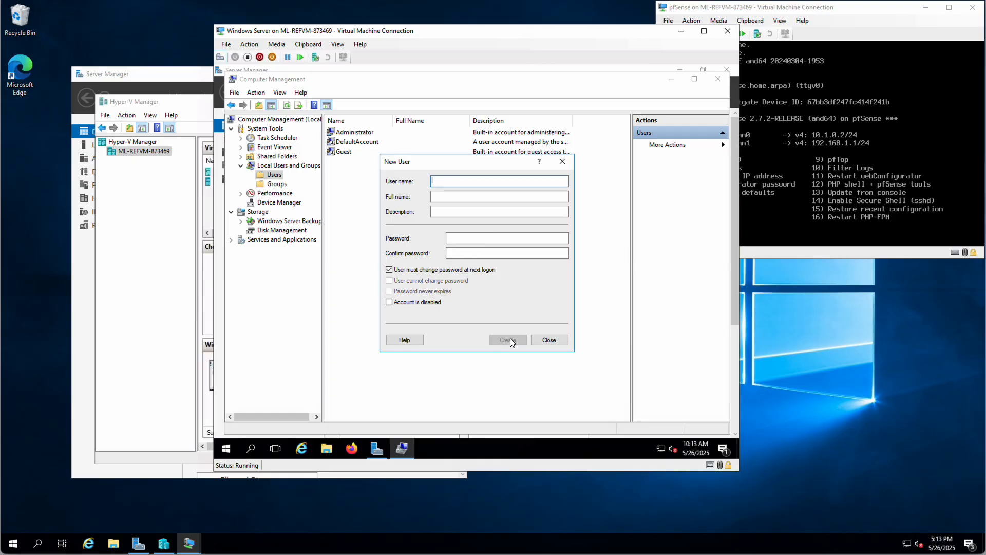
left_click(548, 339)
- Open the local Groups list and confirm the Users group includes both new test accounts
left_click(348, 162)
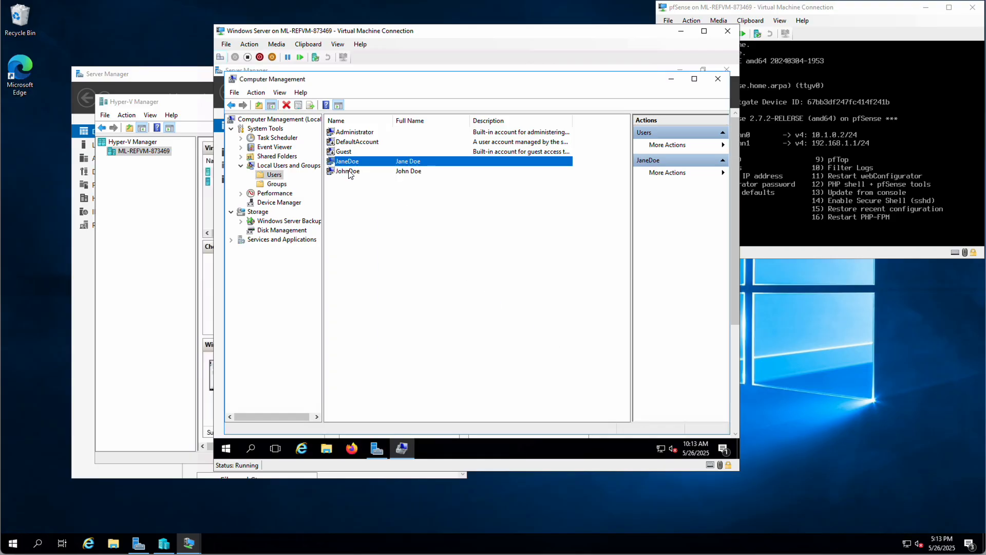
left_click(347, 172)
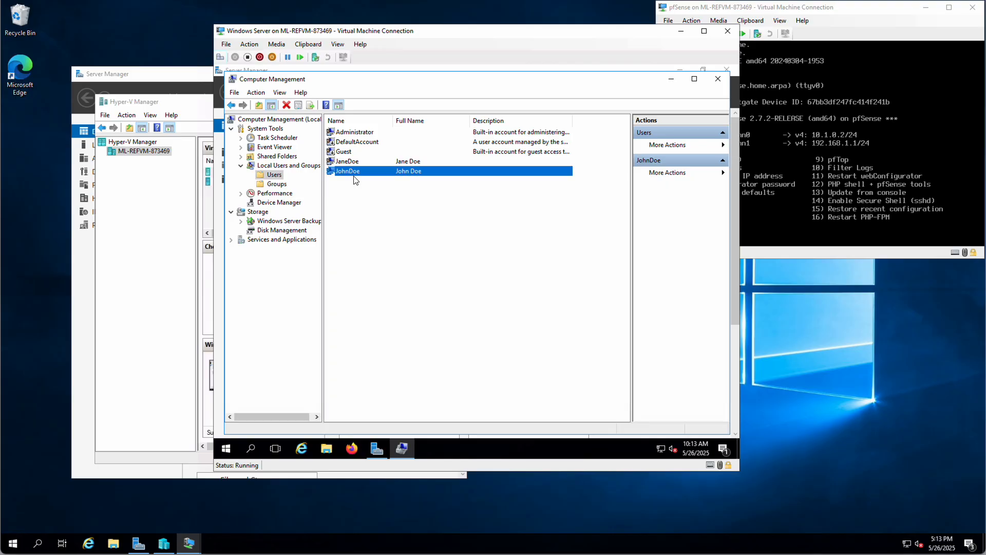
left_click(275, 184)
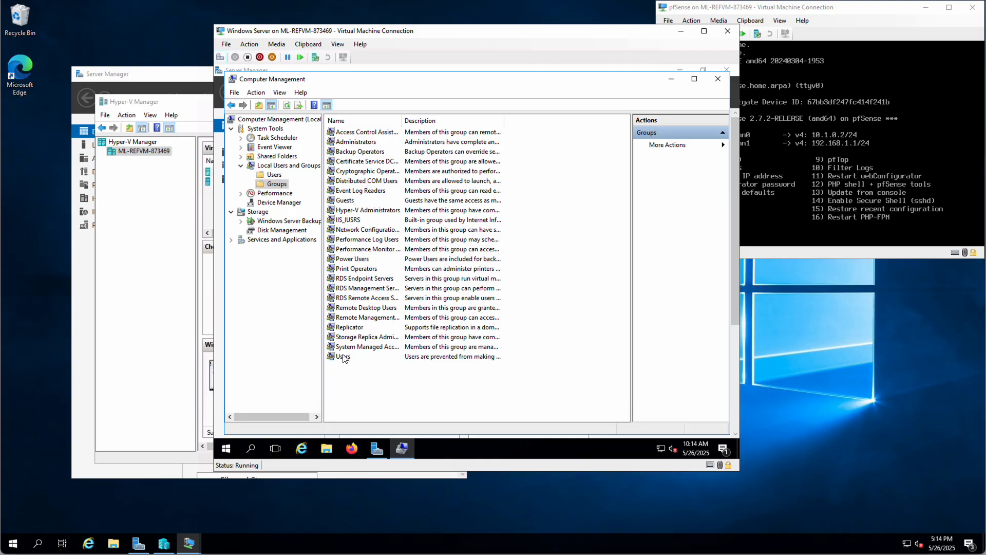
double_click(344, 357)
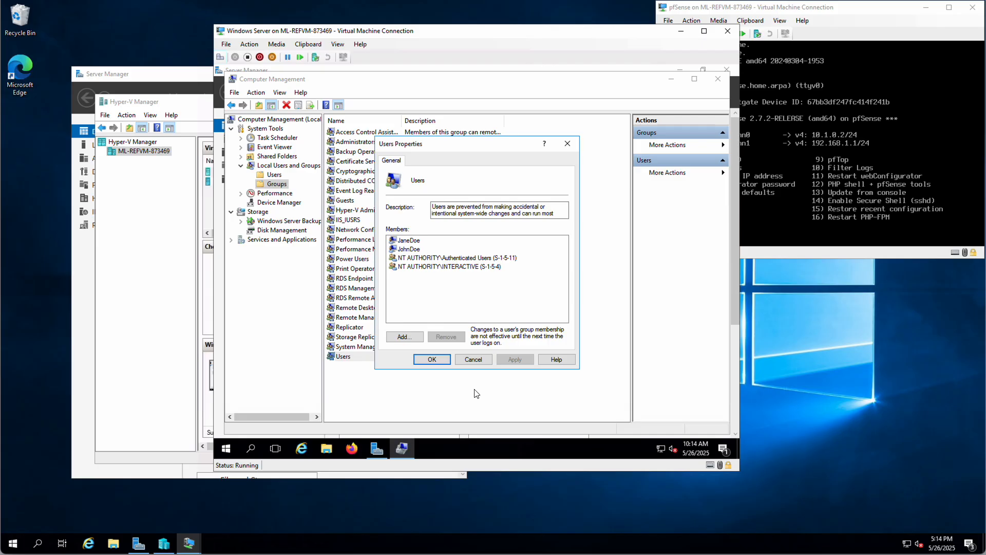
left_click(476, 361)
left_click(420, 382)
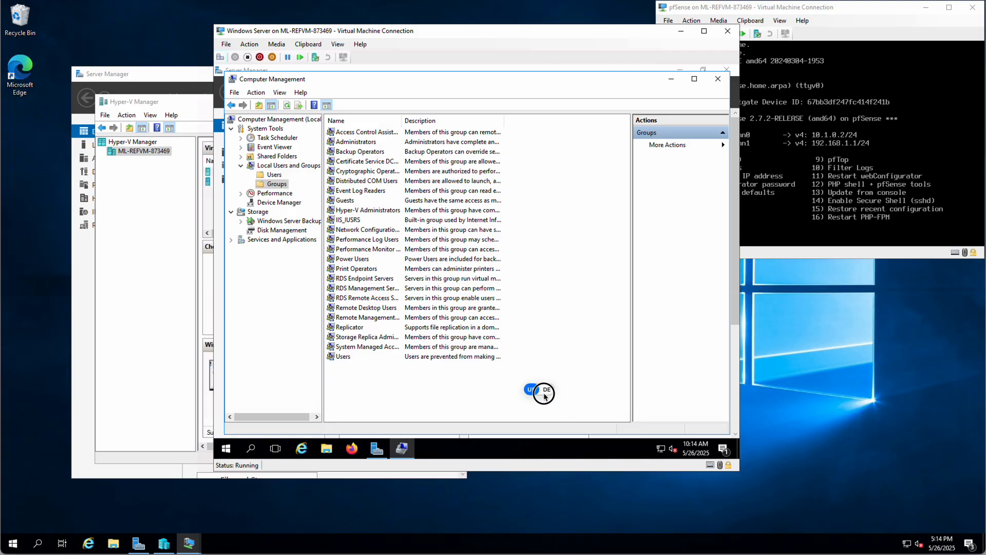
right_click(361, 379)
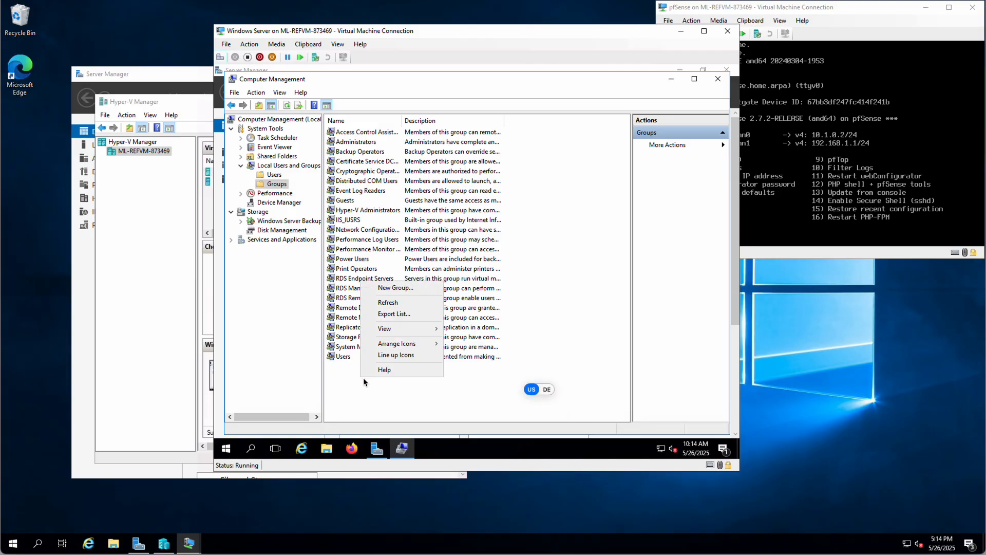
- Start a new group named CIS described as 'Computer Information Systems Department Members'
left_click(395, 287)
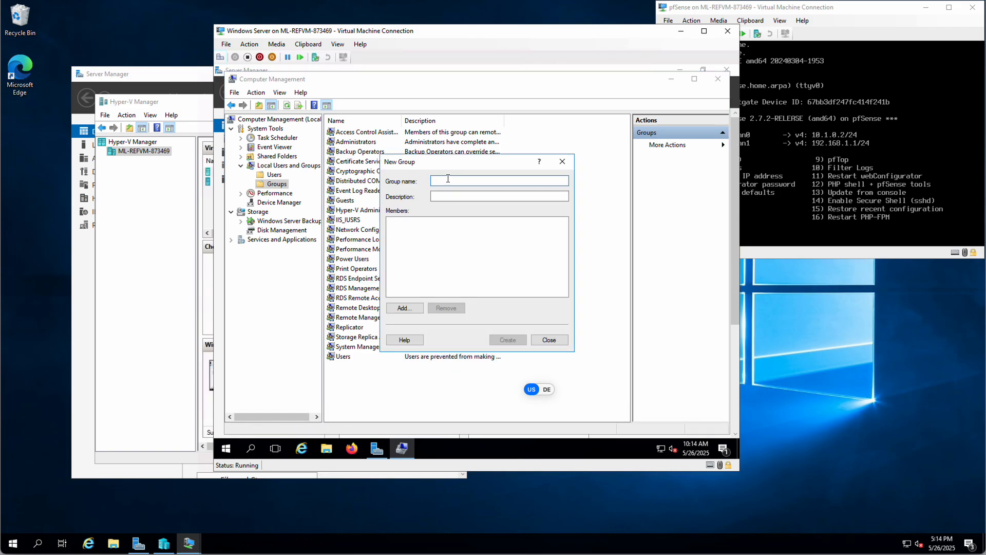
left_click(549, 339)
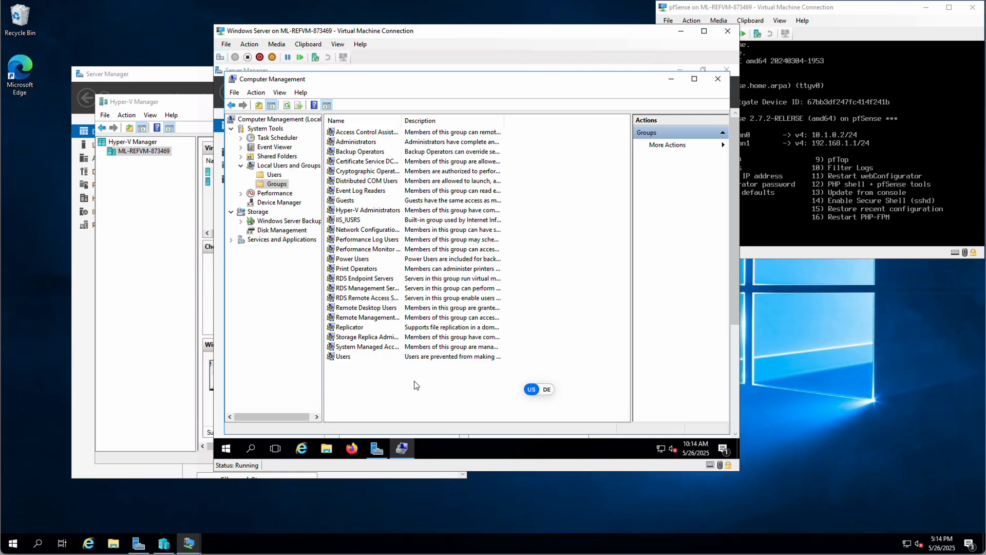
right_click(377, 383)
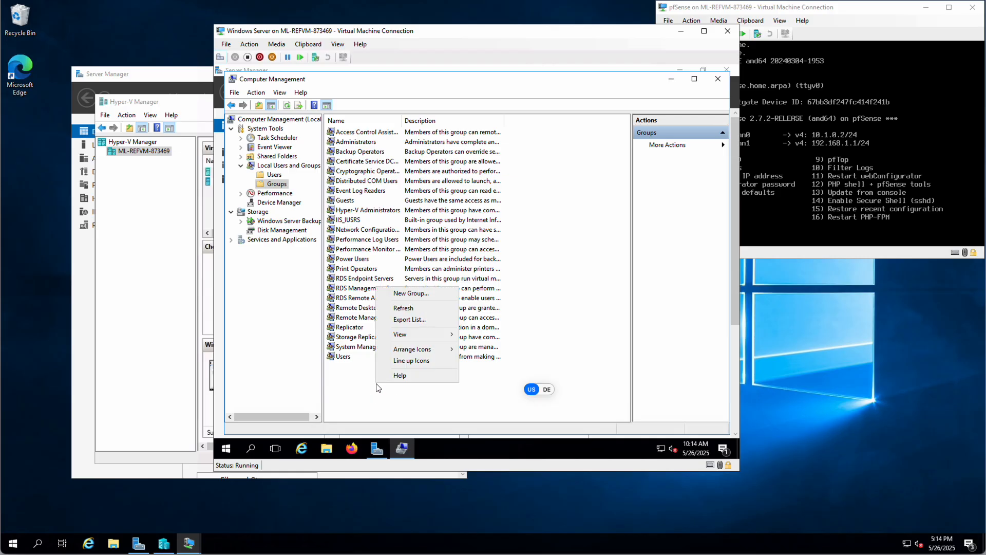
left_click(410, 294)
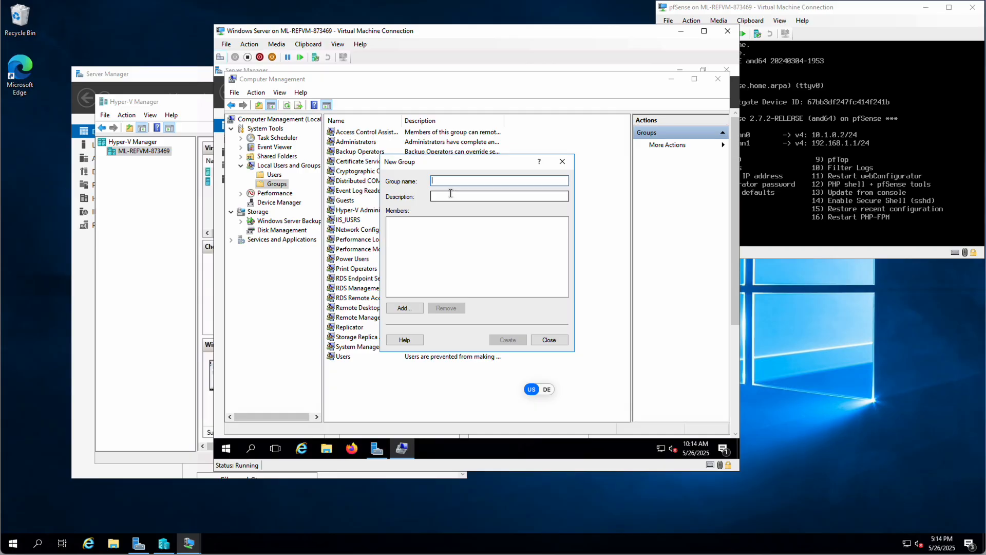
type("CIS")
left_click(446, 194)
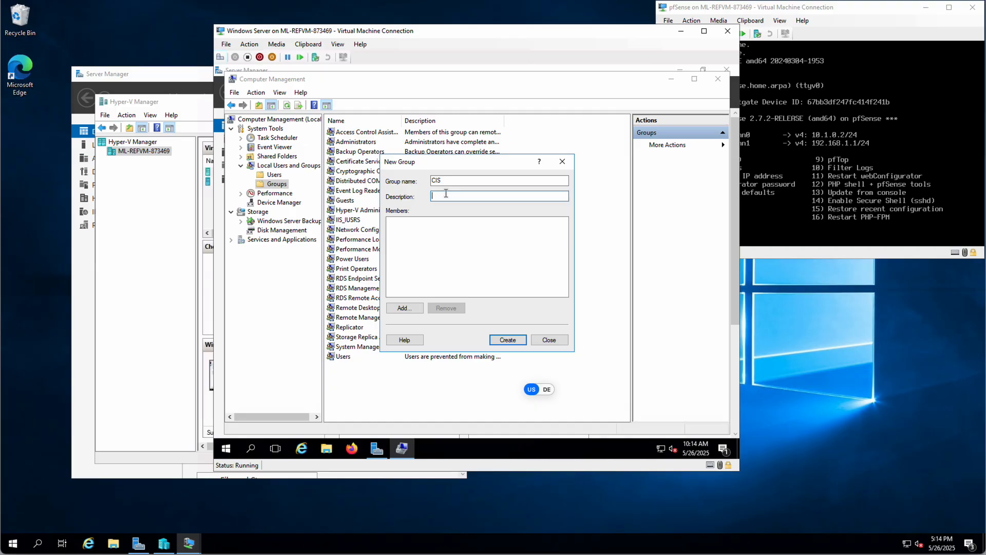
type("Computer Information Systems Department Members")
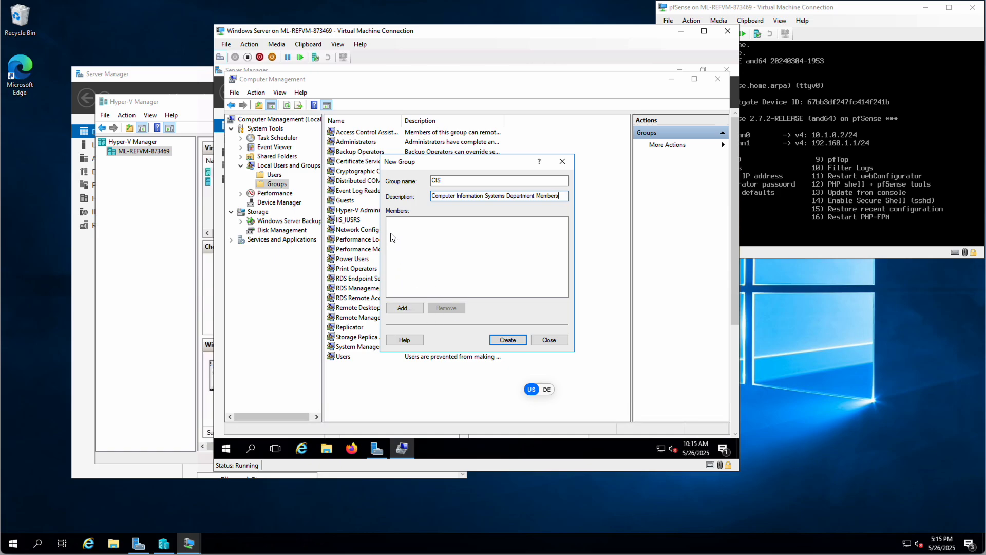
- Add both test user accounts as members and create the CIS group
left_click(404, 311)
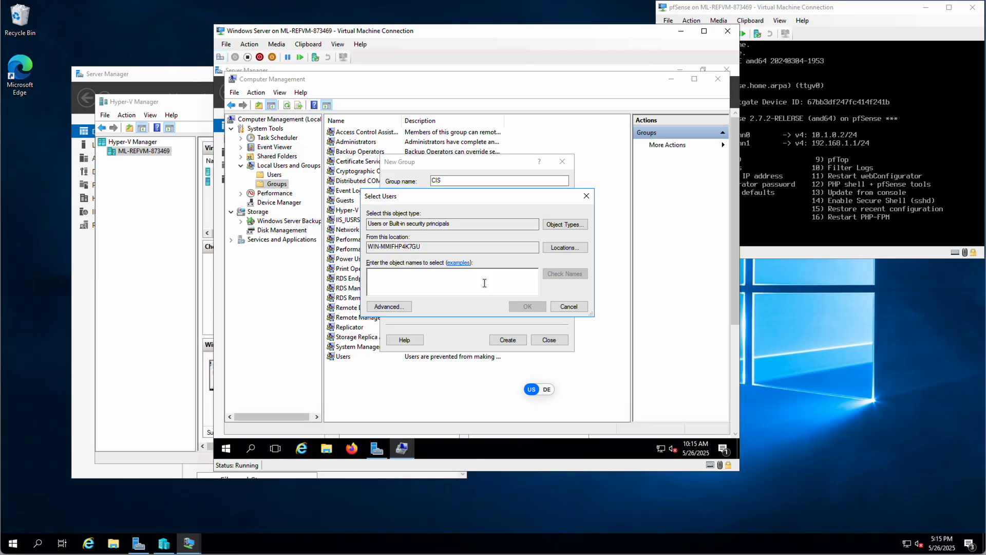
type("Jo")
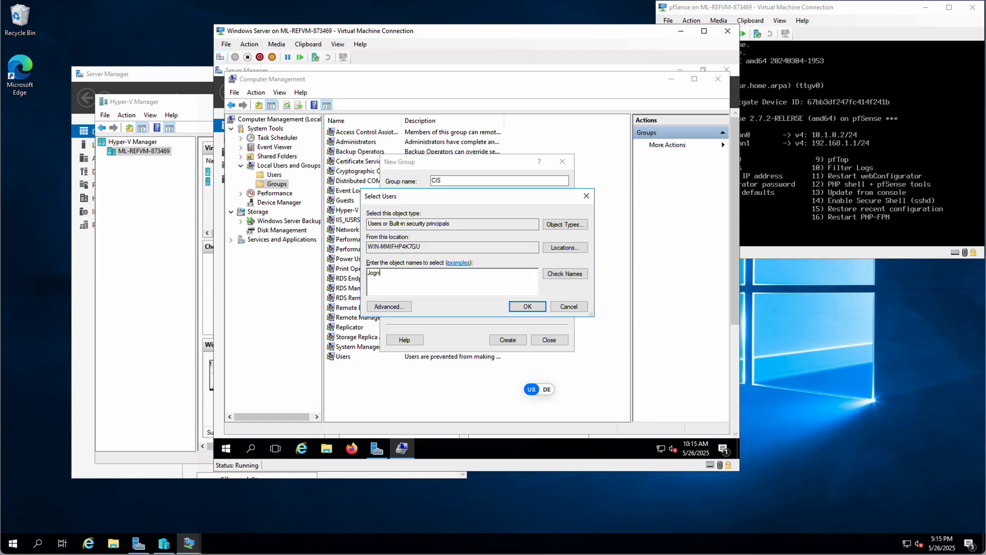
type("hnDoe")
left_click(567, 274)
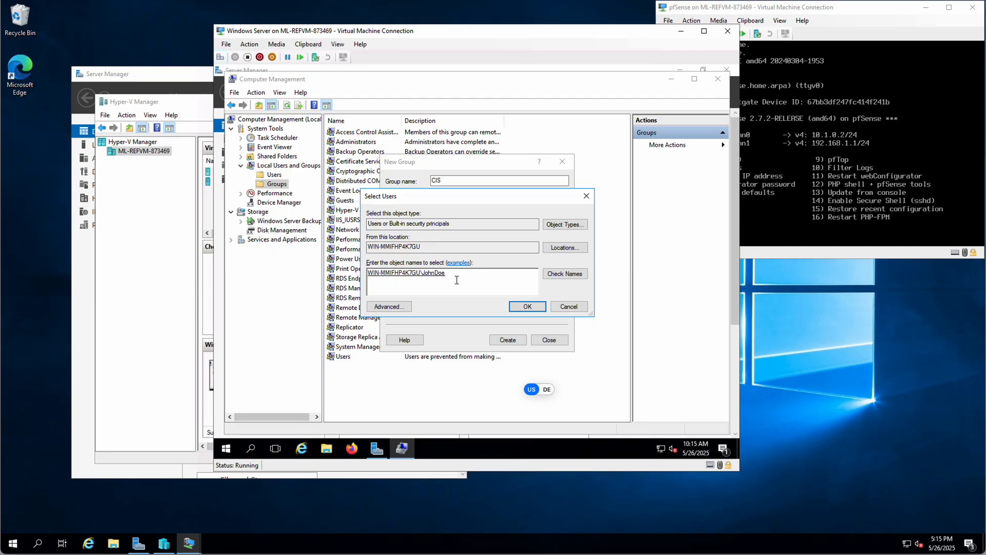
type("JaneDoe")
left_click(558, 276)
left_click(528, 308)
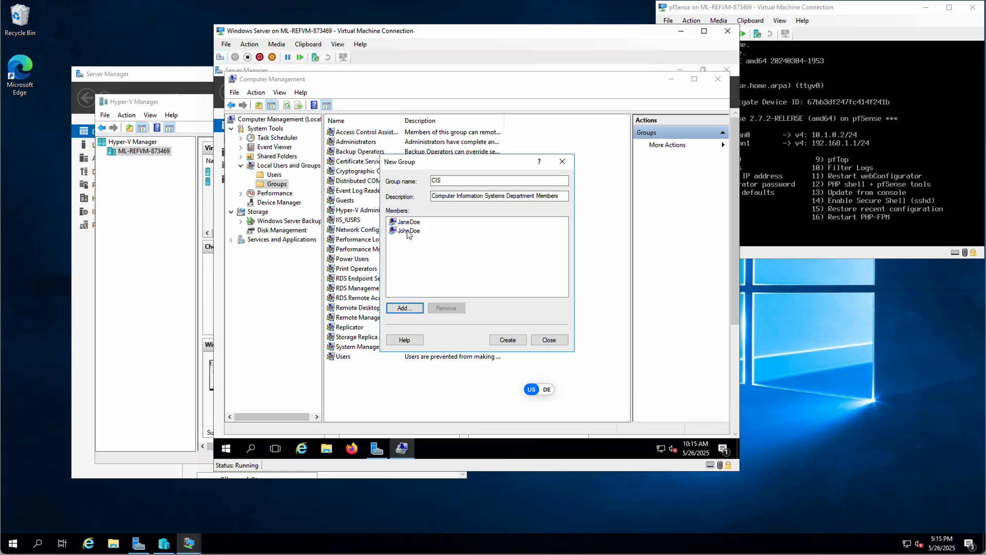
left_click(404, 307)
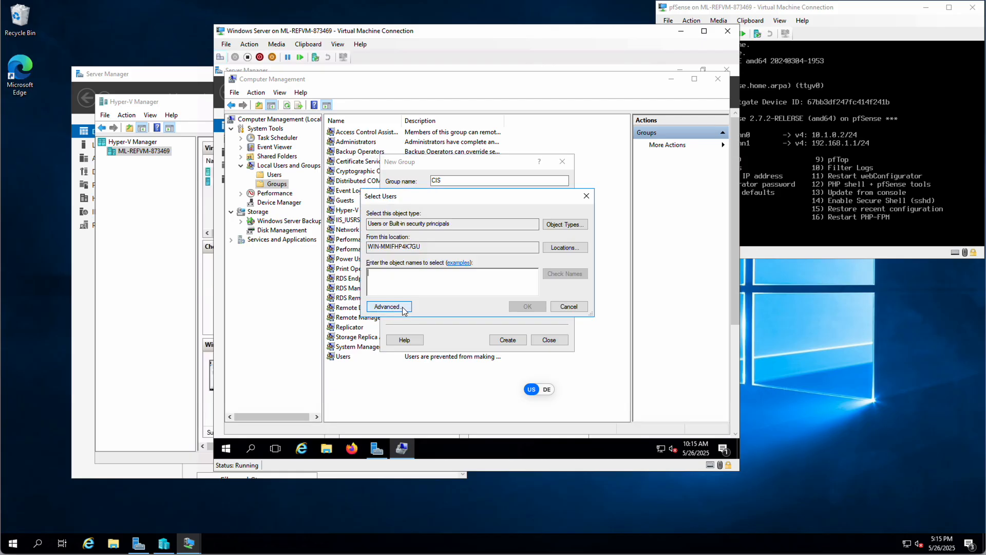
left_click(569, 307)
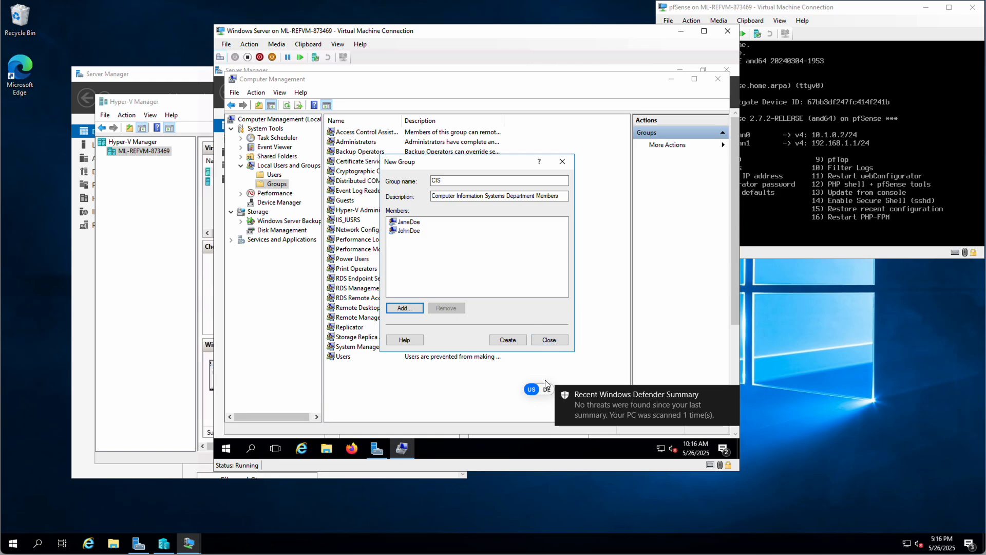
left_click(507, 340)
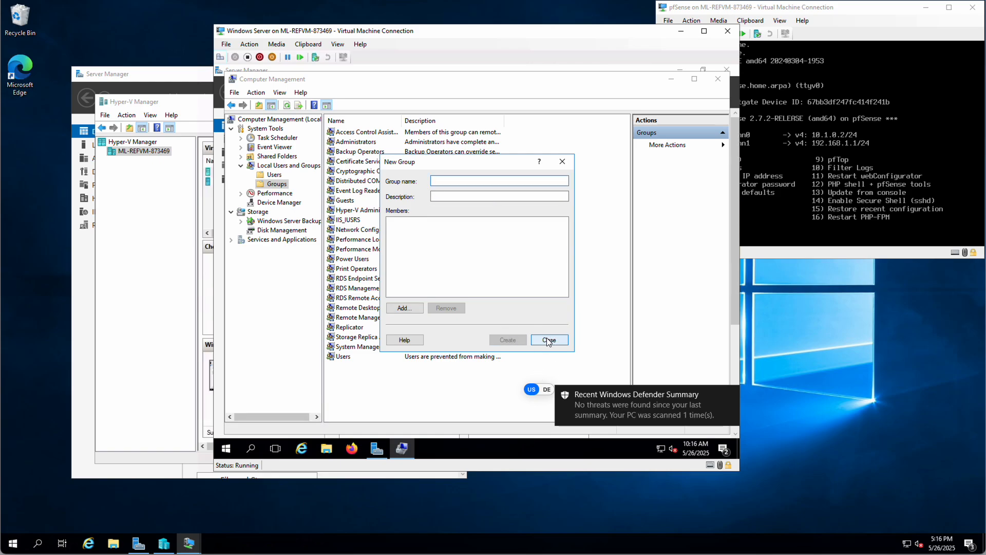
- Verify CIS and its members in the groups list, then switch to the Shared Folders overview
left_click(549, 340)
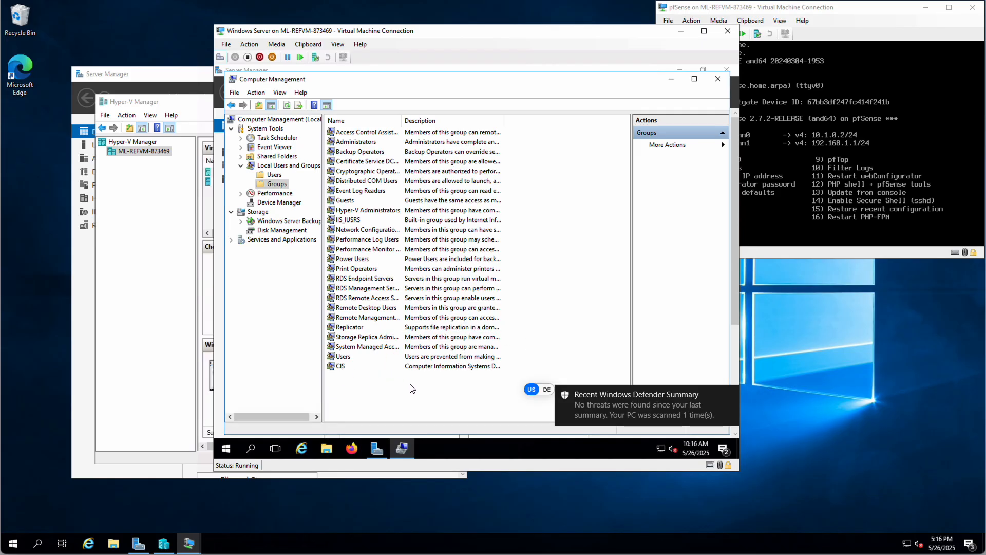
left_click(730, 394)
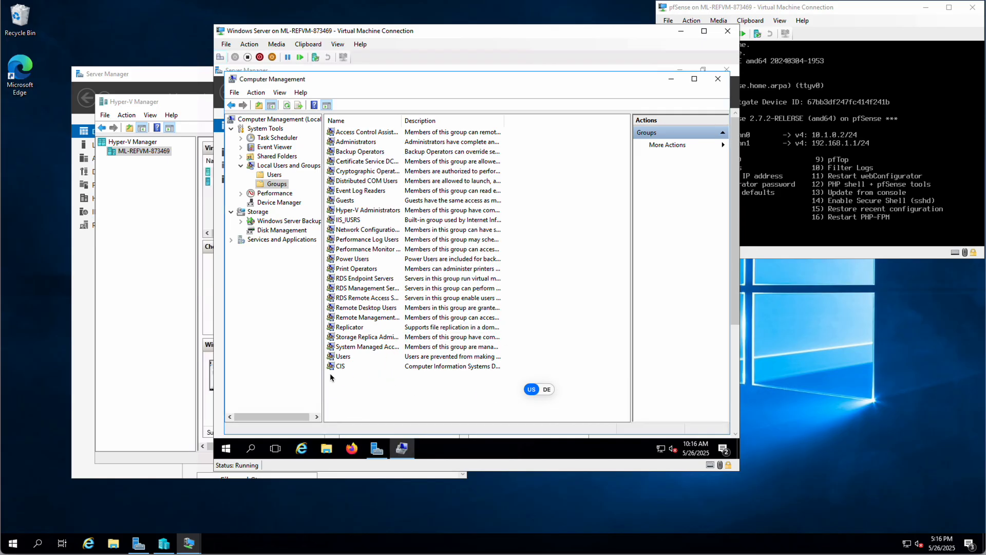
double_click(340, 367)
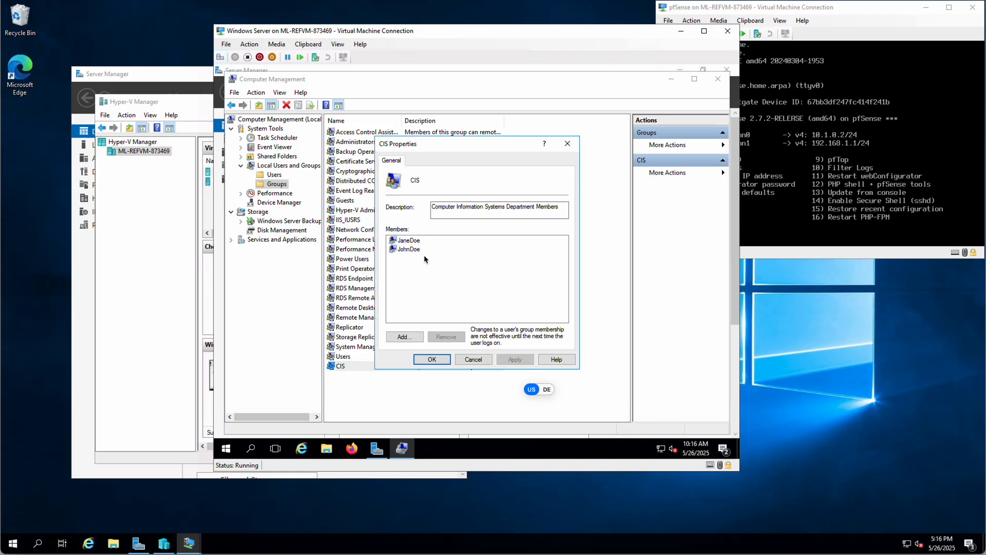
left_click(431, 360)
left_click(557, 335)
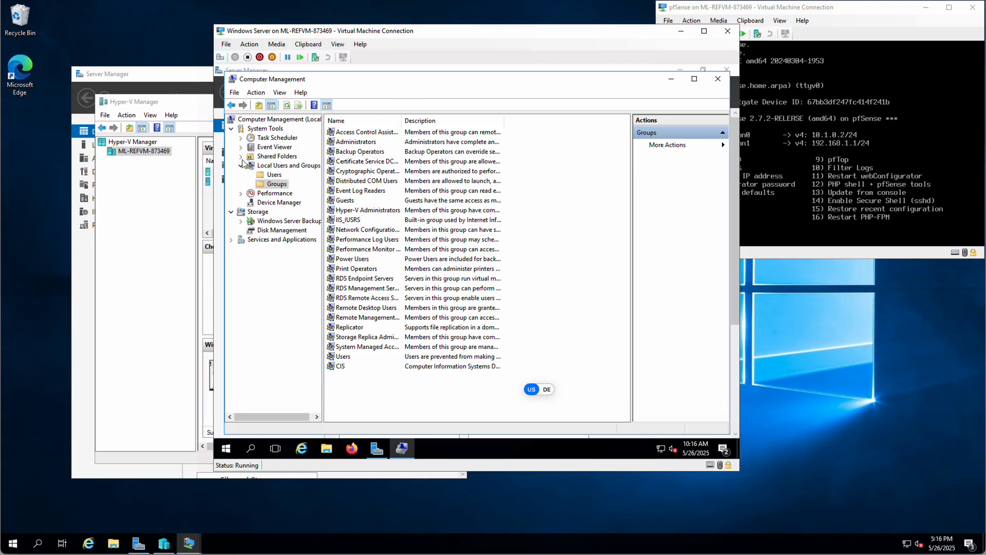
left_click(267, 155)
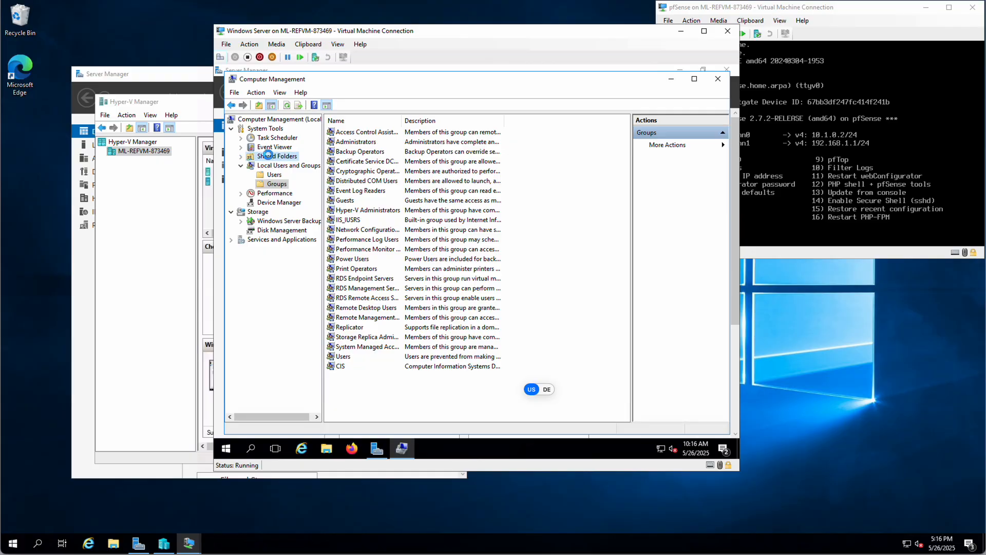
left_click(241, 166)
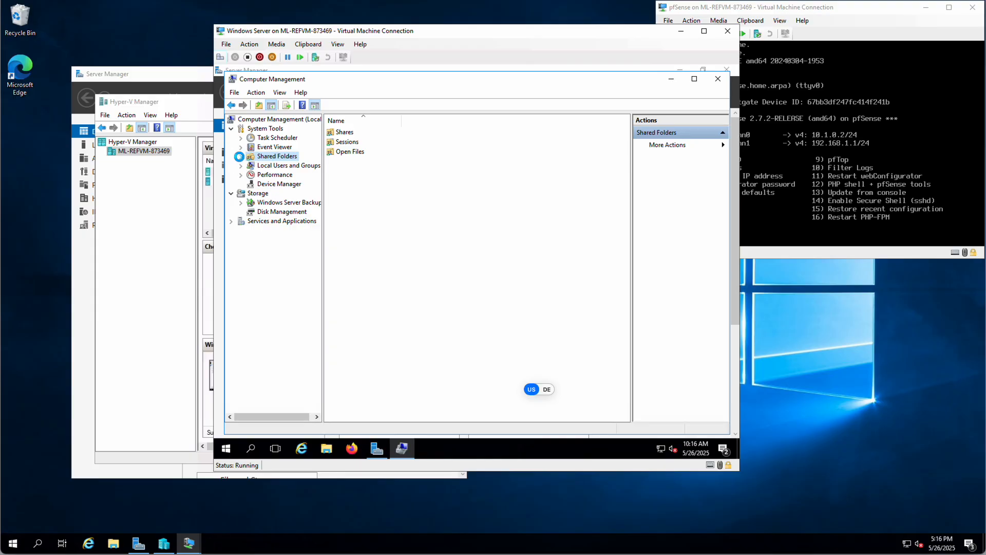
- List the server's shares, showing only the default ADMIN$, C$ and IPC$
left_click(240, 156)
left_click(280, 166)
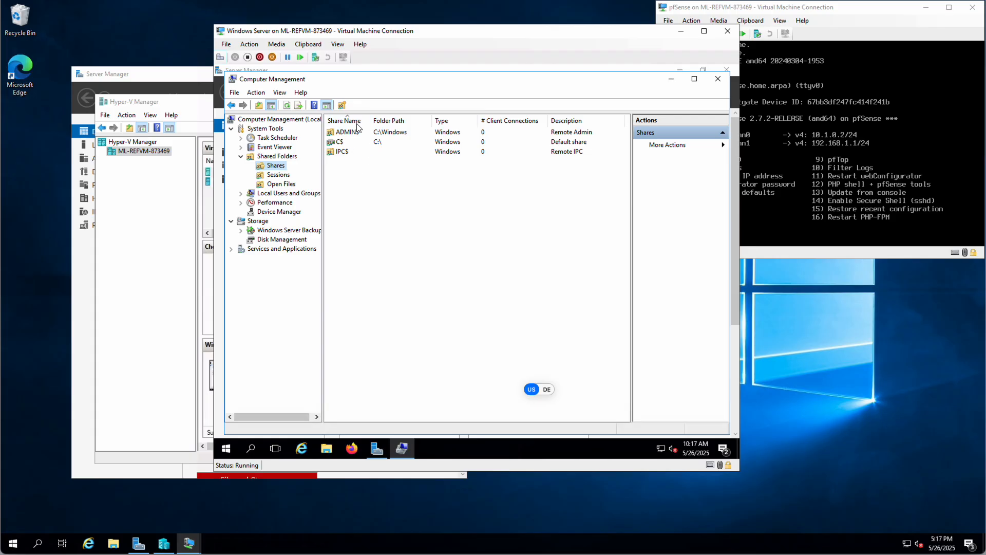
- Minimize Computer Management and browse Local Disk (C:) in File Explorer
left_click(672, 81)
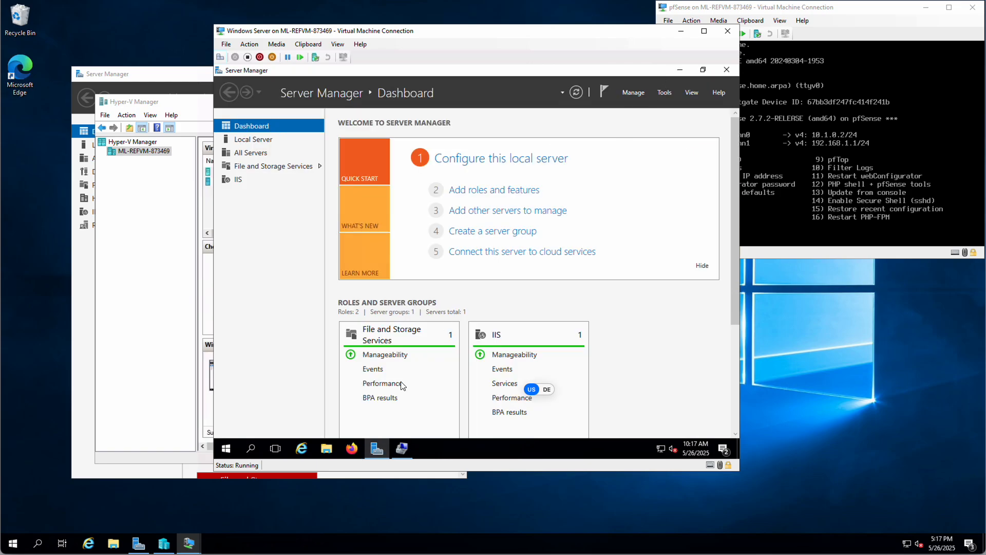
left_click(325, 450)
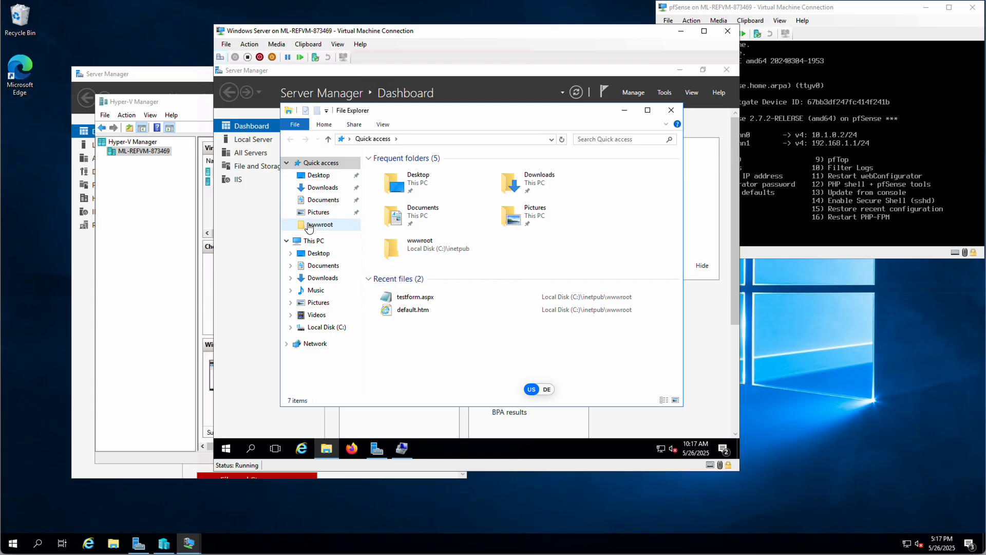
left_click(326, 329)
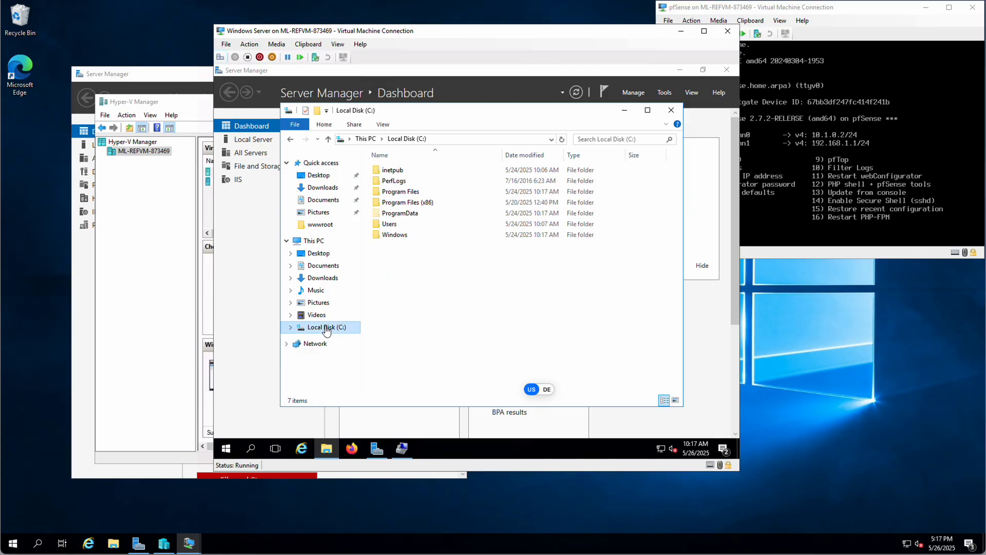
- Create a new folder named CIS at the root of Local Disk (C:) and select it
right_click(395, 256)
mouse_move(445, 354)
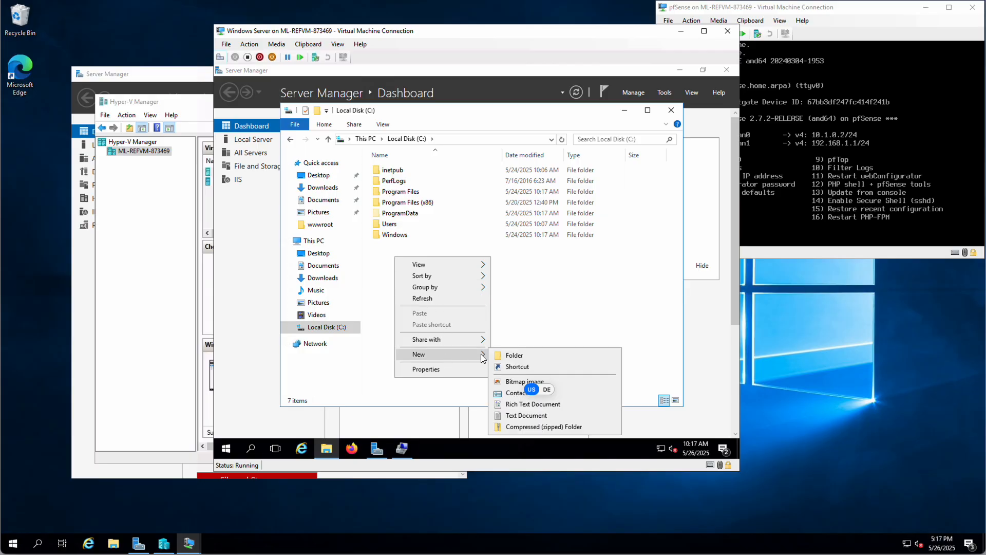
left_click(509, 354)
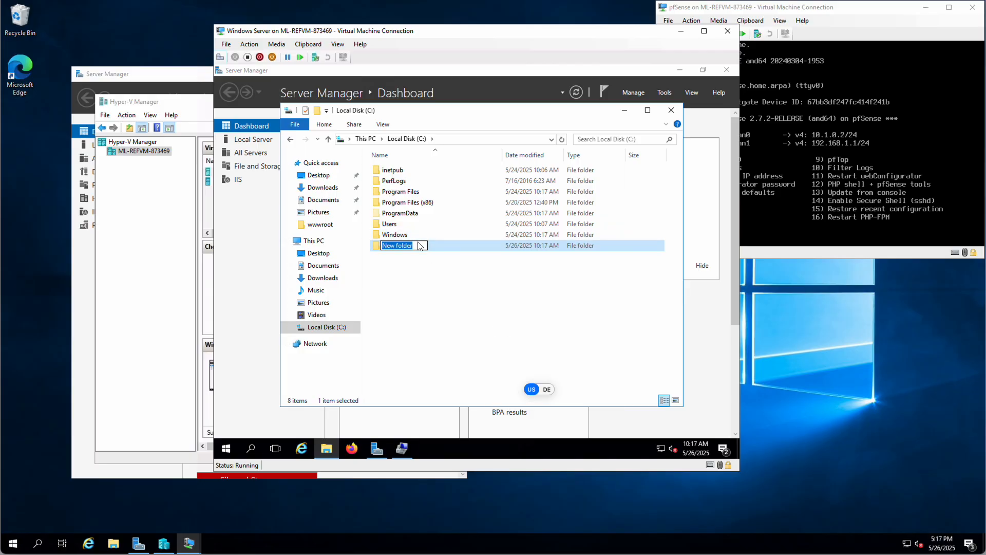
type("CIS")
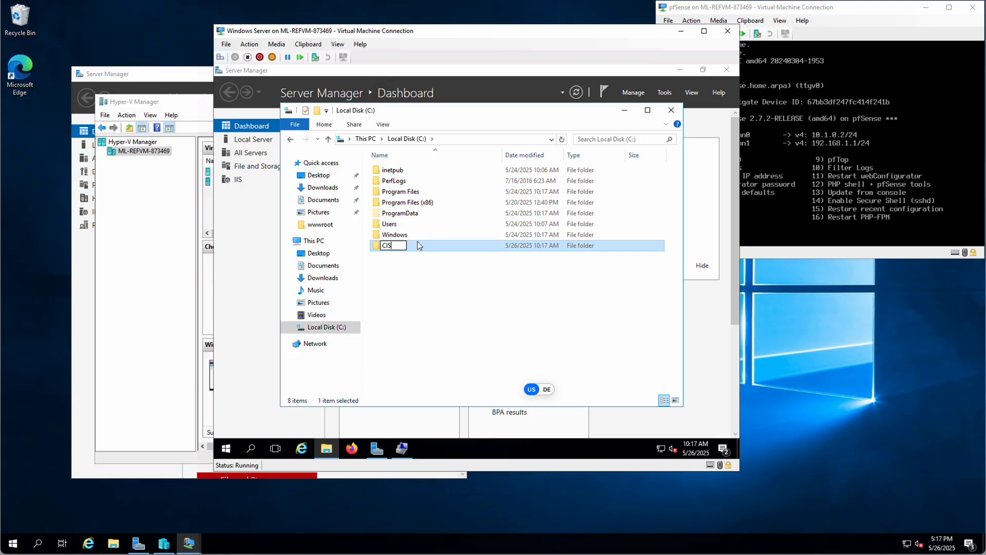
key("Return")
left_click(380, 259)
left_click(388, 249)
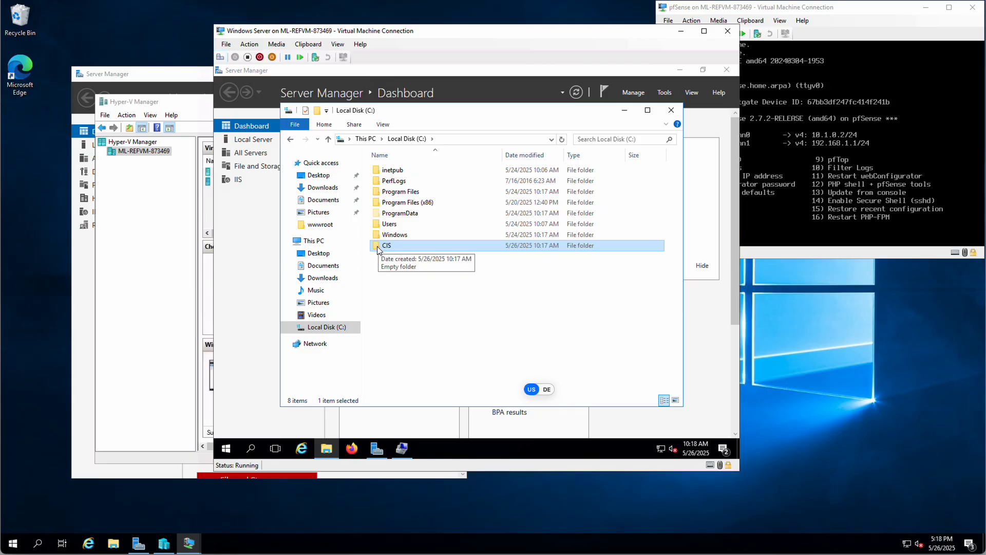
- Check the CIS folder's Share with options, leaving it unshared
right_click(378, 249)
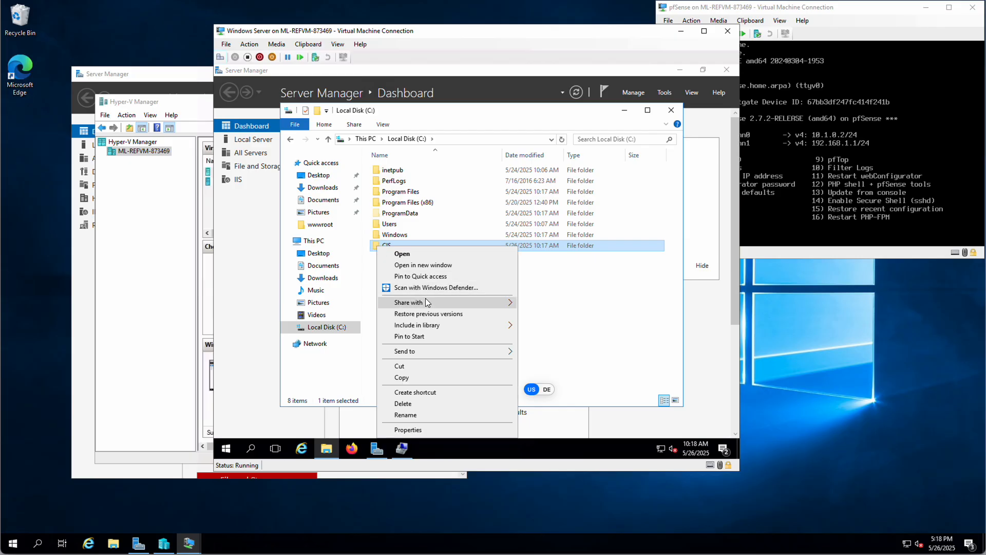
mouse_move(427, 302)
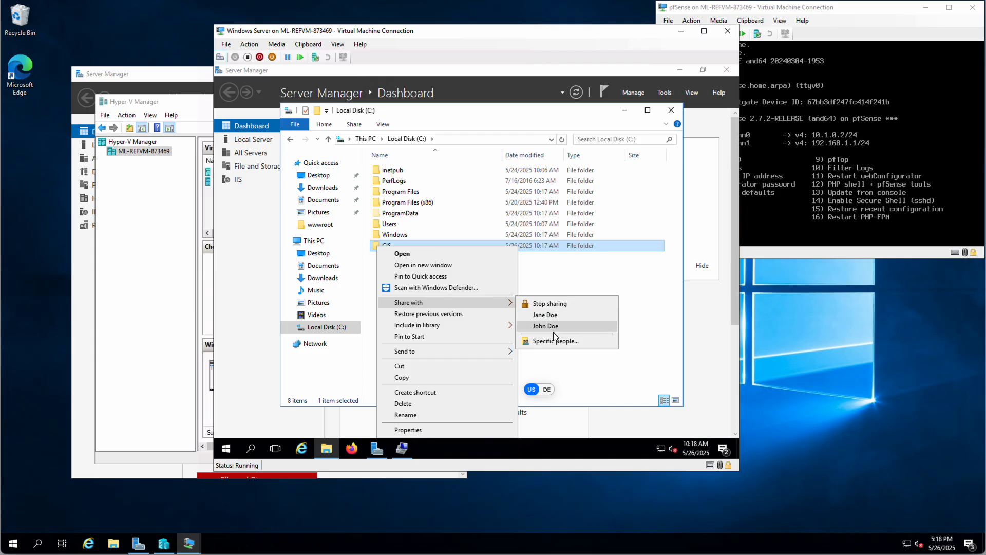
left_click(546, 272)
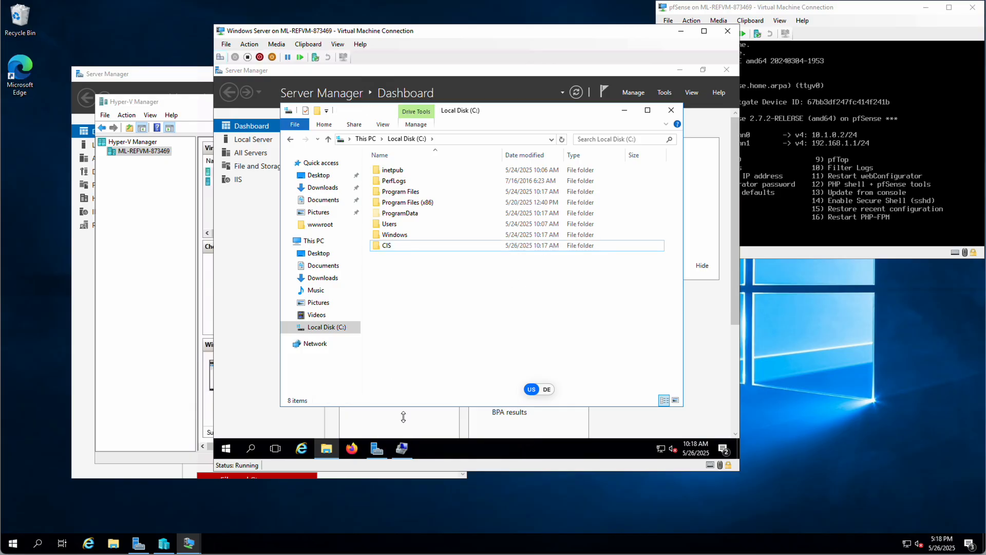
- Bring Computer Management's Shares list back in front of File Explorer
left_click(401, 451)
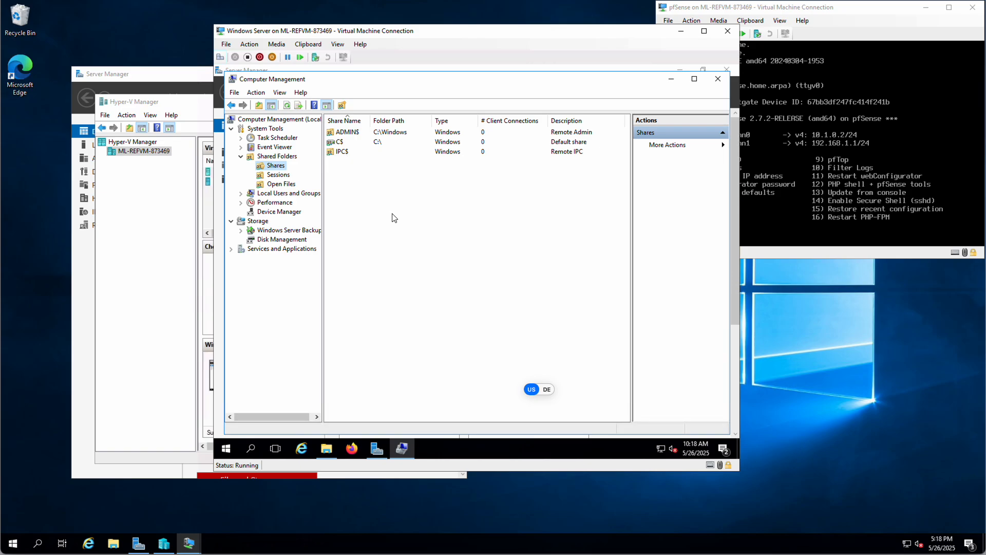
right_click(407, 189)
left_click(506, 328)
left_click(402, 449)
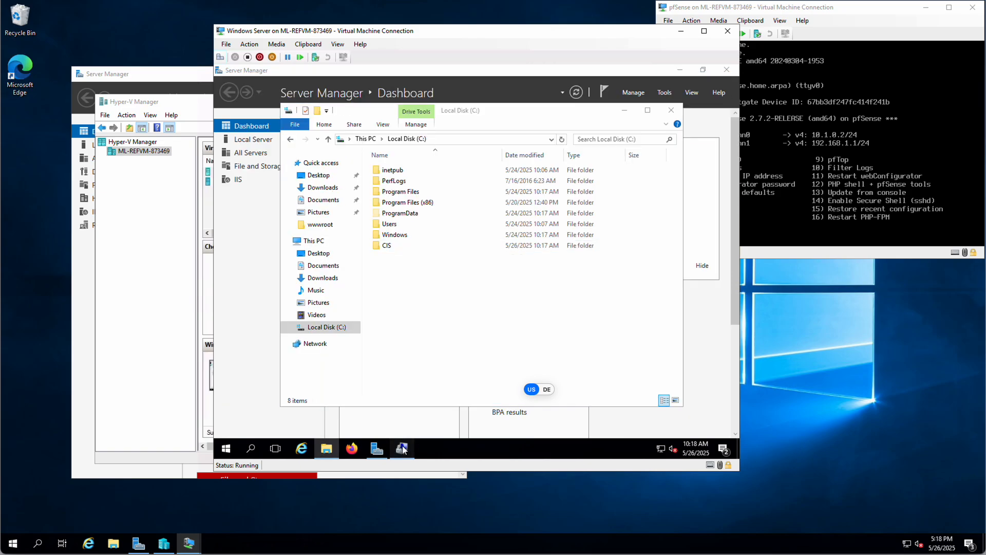
left_click(402, 448)
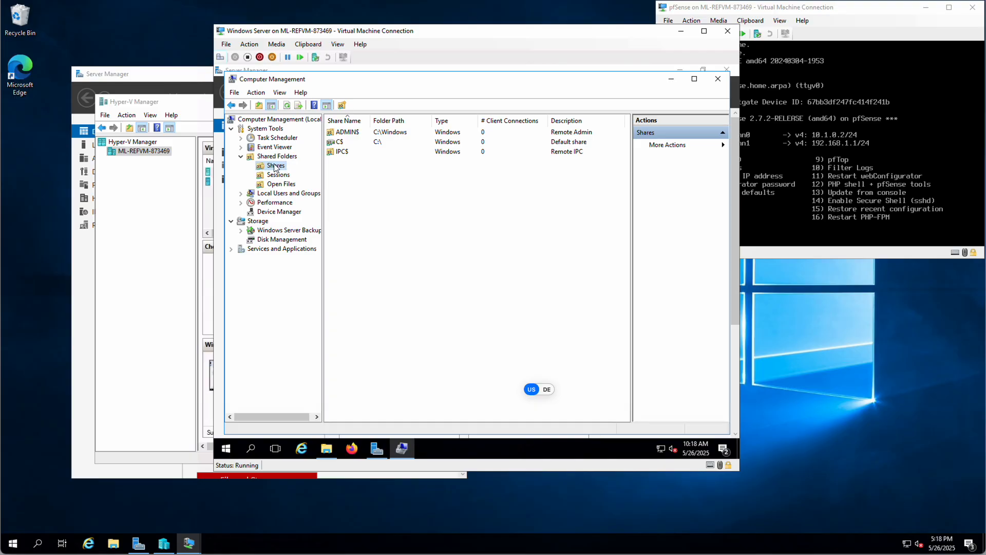
- Start a new shared-folder wizard from Shares and pass its welcome page
right_click(376, 203)
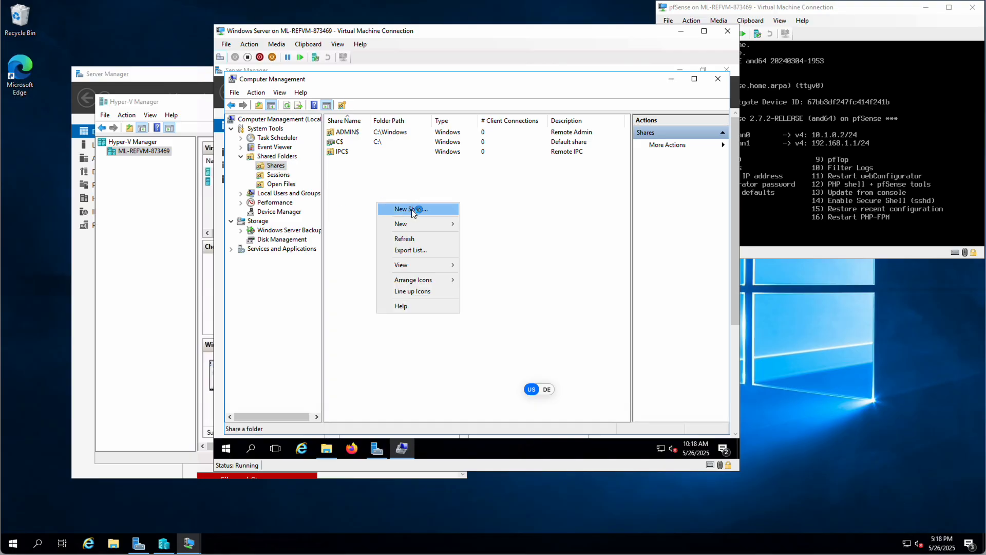
left_click(415, 209)
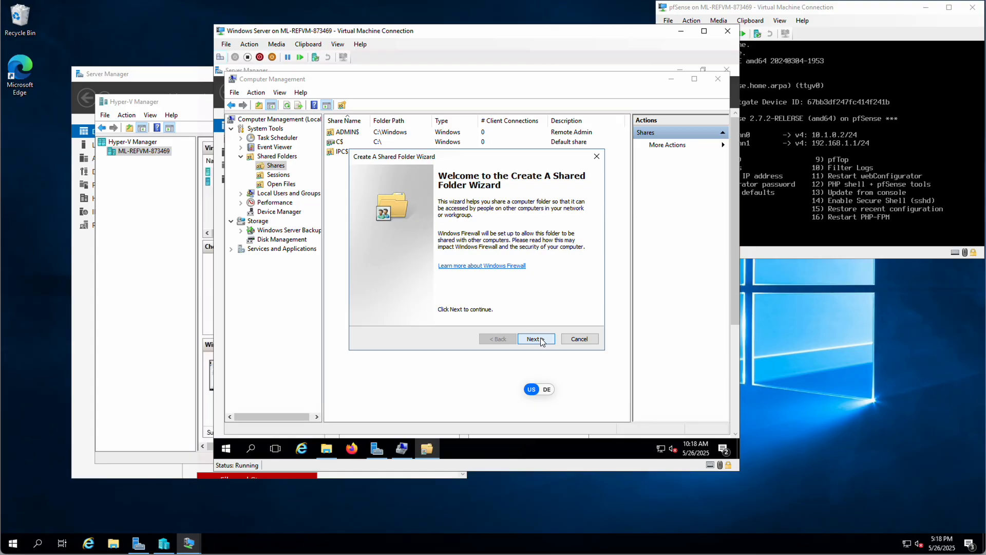
left_click(540, 340)
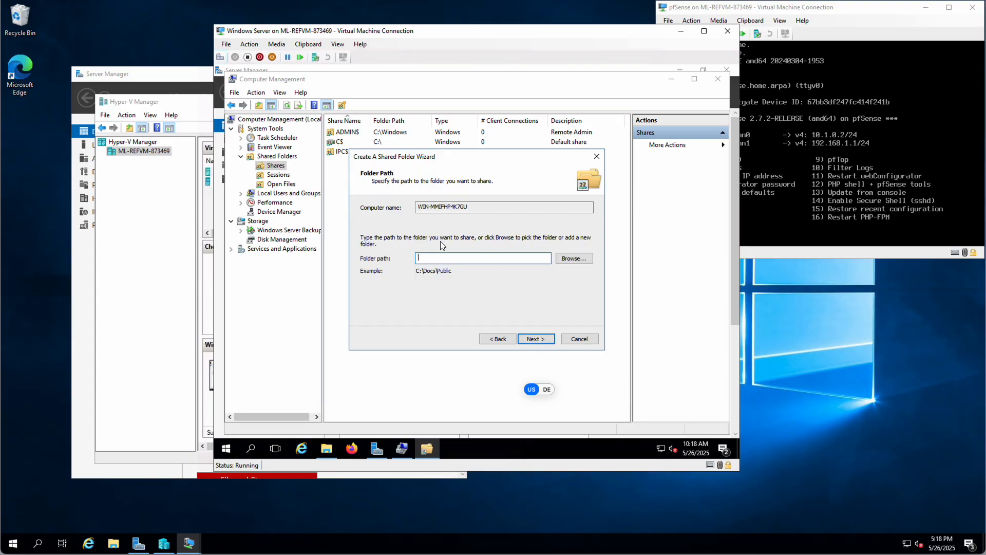
- Set the wizard's folder path to C:\CIS and continue to the share name page
left_click(575, 258)
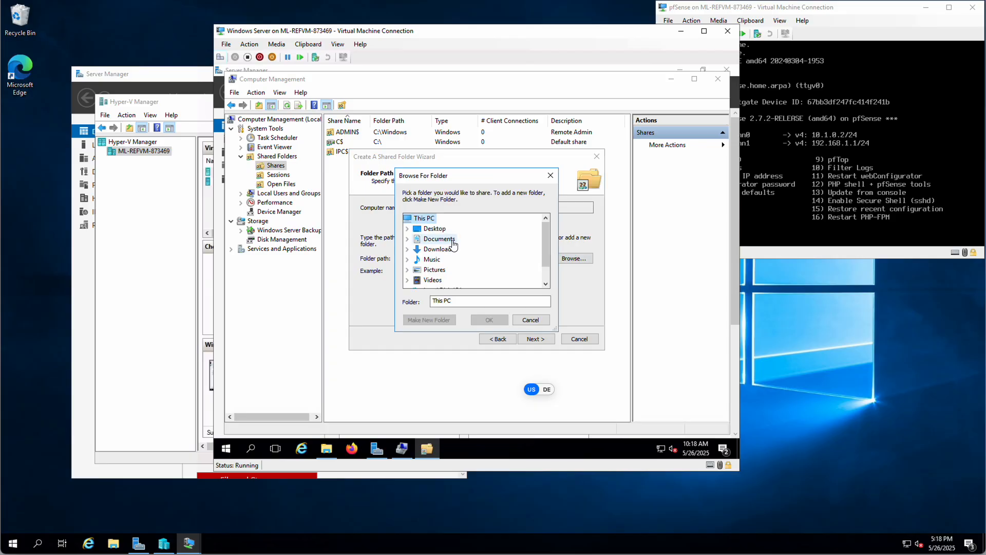
scroll(453, 245, "down", 1)
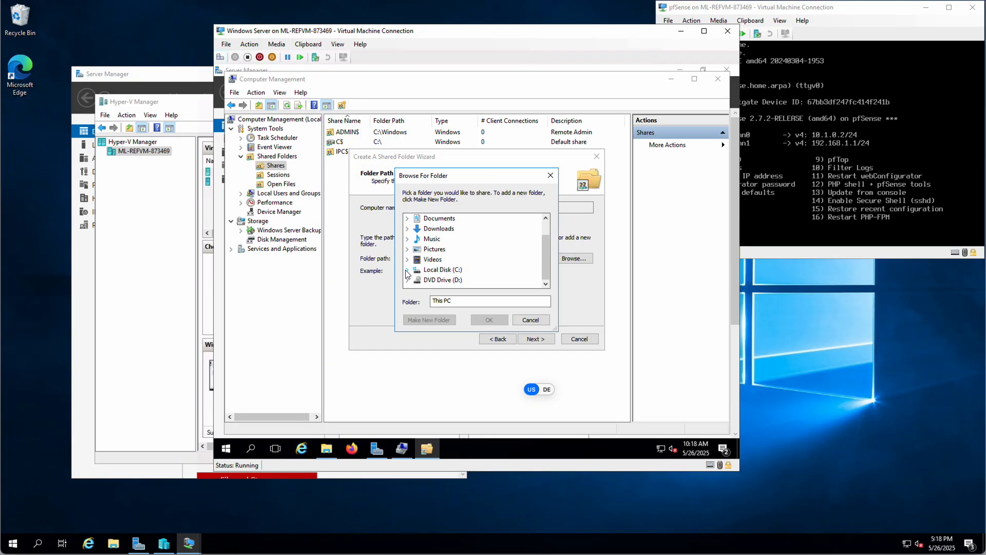
left_click(407, 271)
left_click(439, 229)
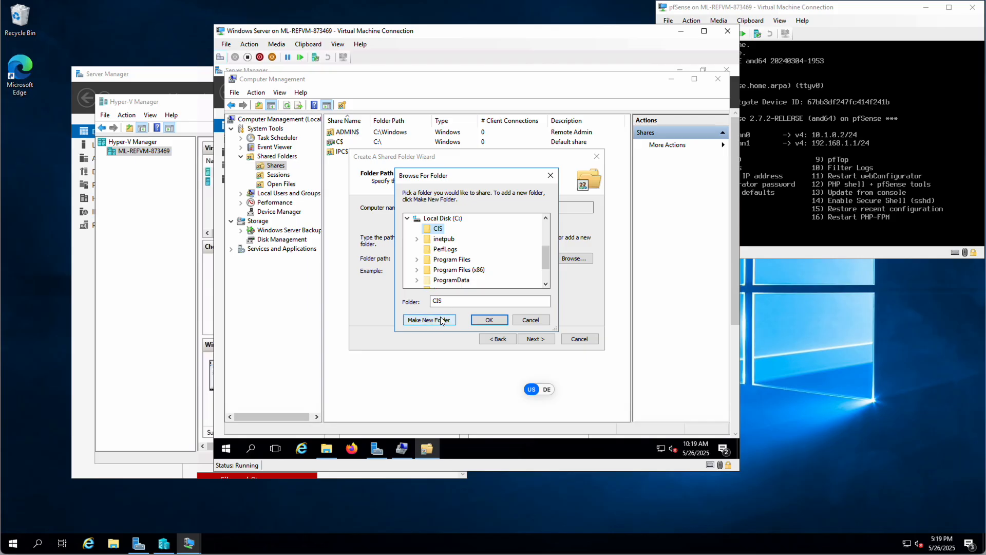
left_click(436, 229)
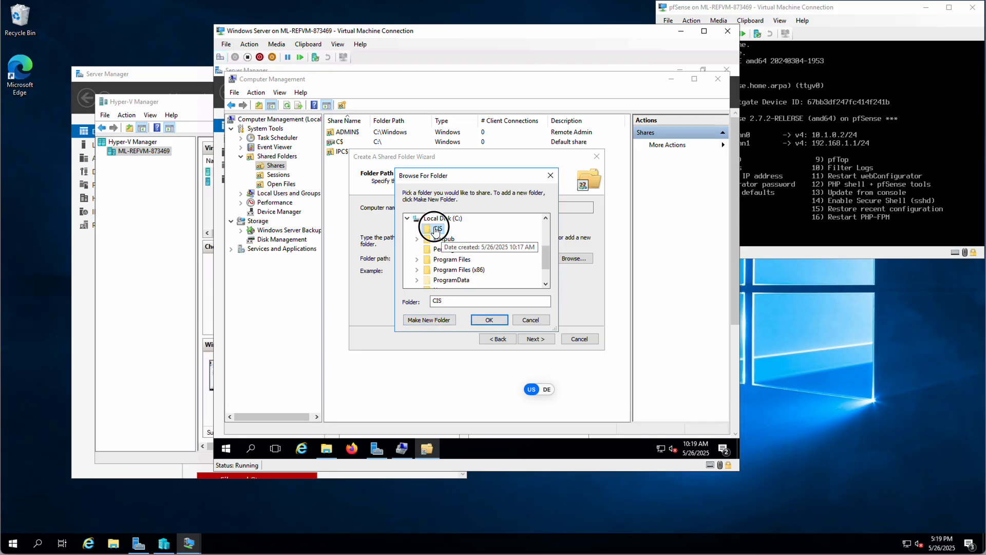
left_click(487, 318)
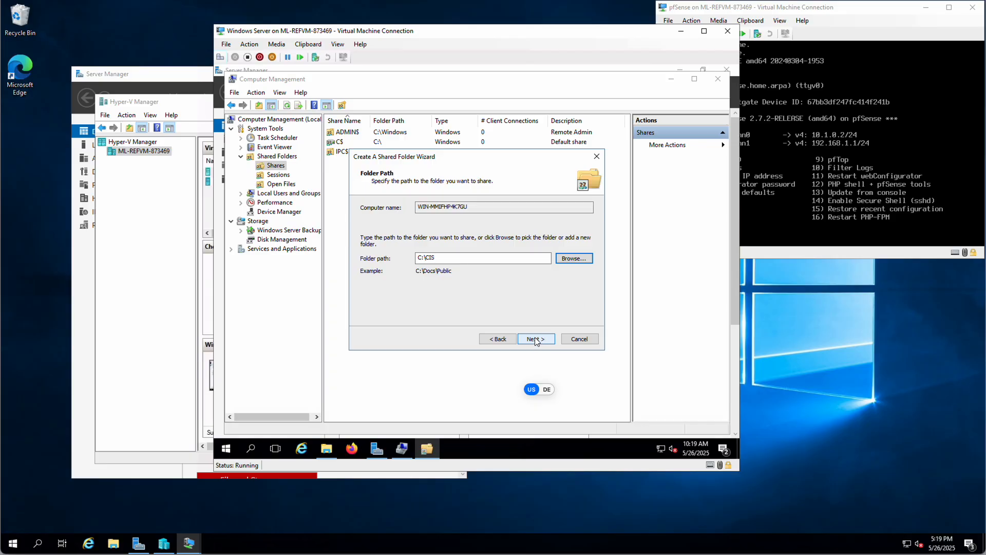
left_click(536, 339)
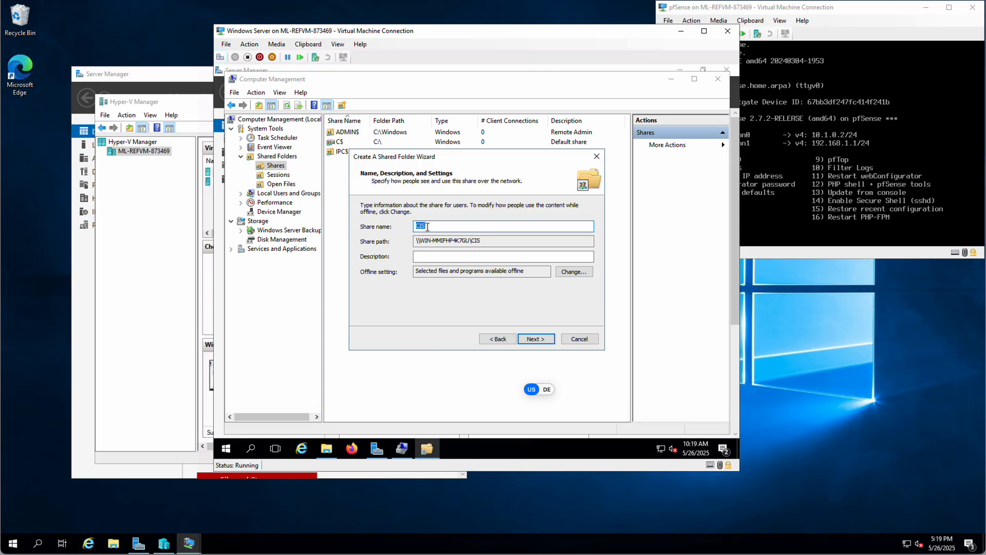
- Keep the share name CIS, describe it as 'Shared drive fro or CIS department', and continue
left_click(444, 257)
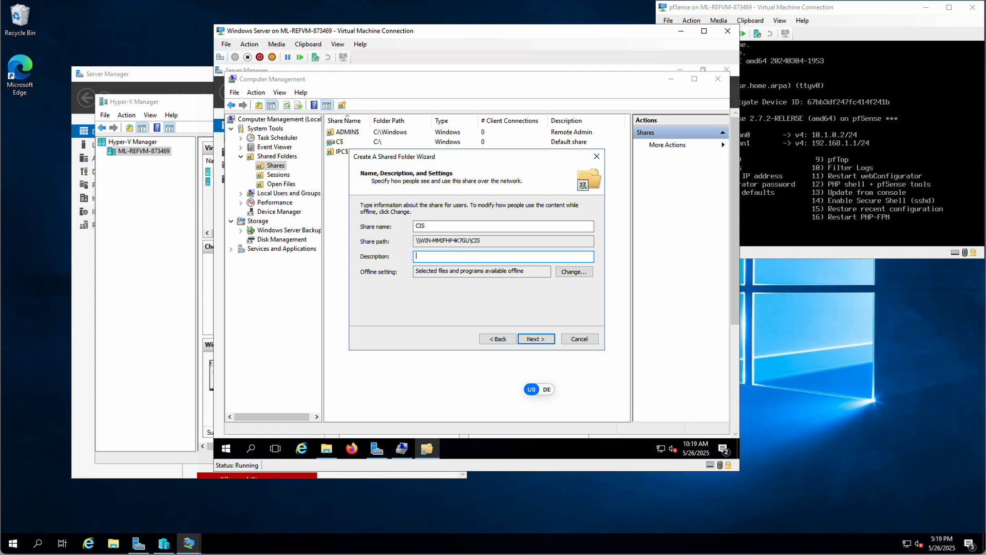
type("Shared ")
type("drive fro ")
type("or CIS ")
type("d")
type("epartment")
left_click(534, 339)
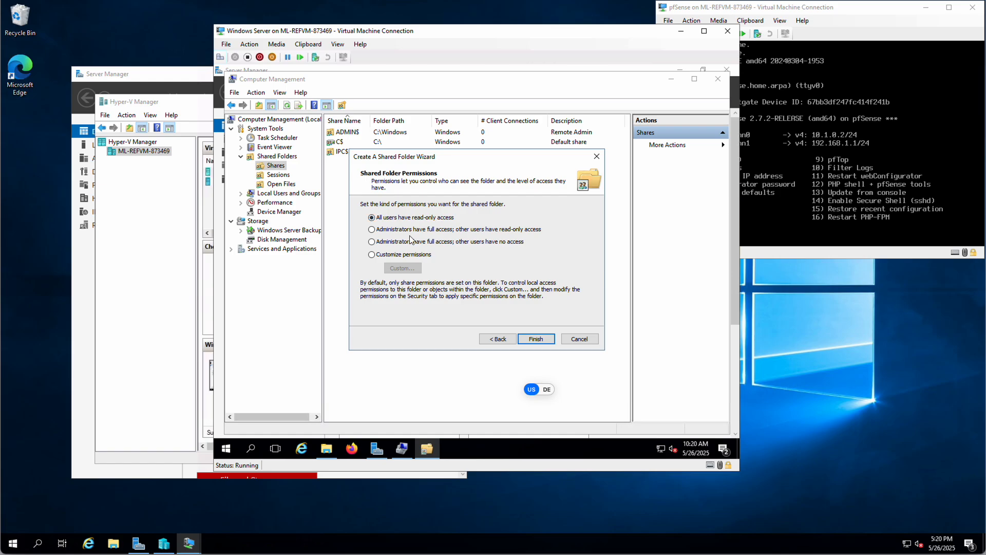
- Choose custom share permissions and add the Administrators and CIS groups
left_click(371, 255)
left_click(403, 268)
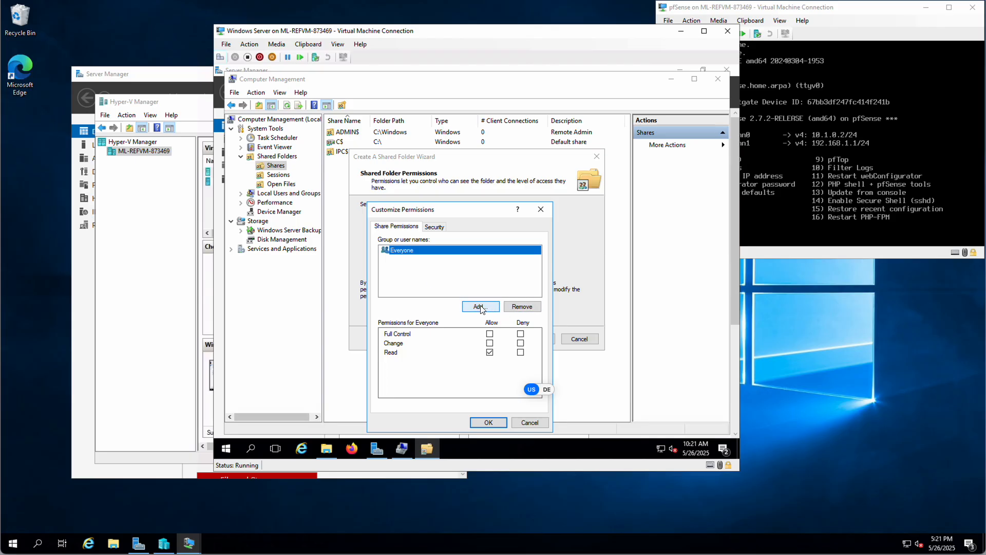
left_click(483, 309)
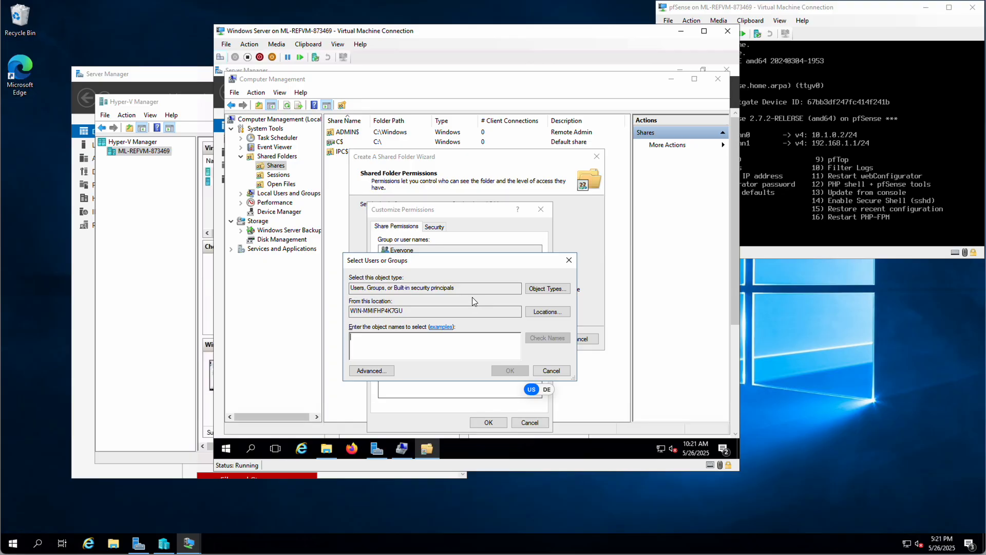
type("admin")
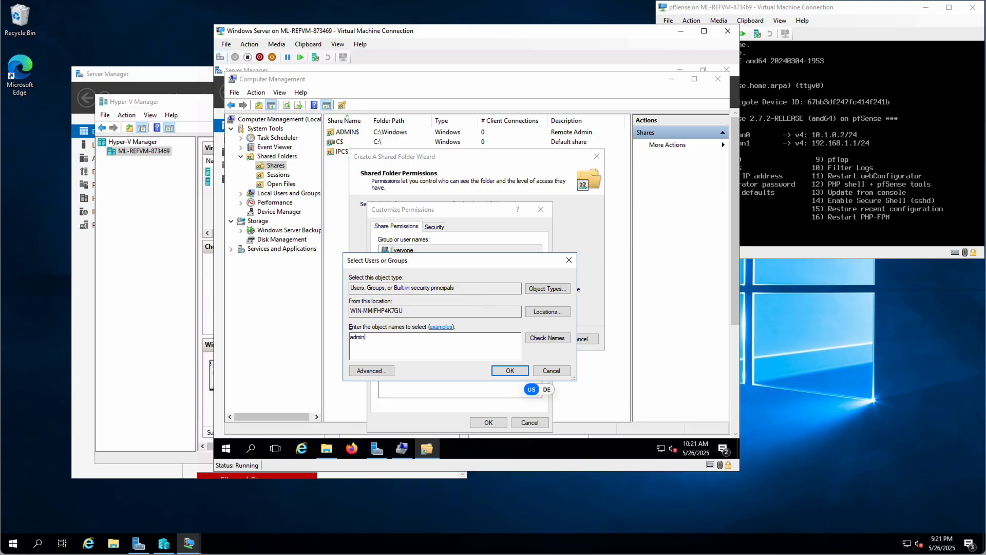
type("istrators")
left_click(552, 338)
type("cis")
left_click(547, 339)
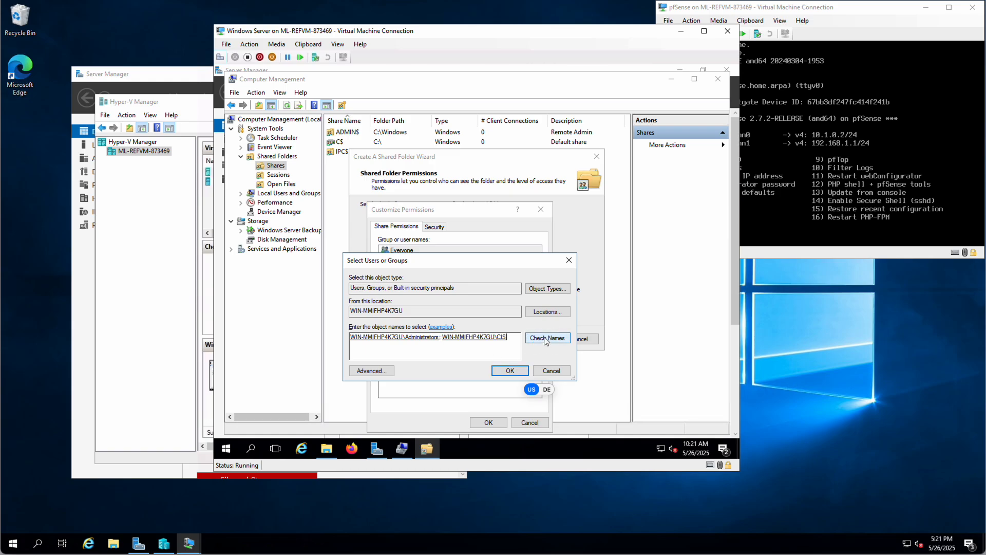
left_click(510, 370)
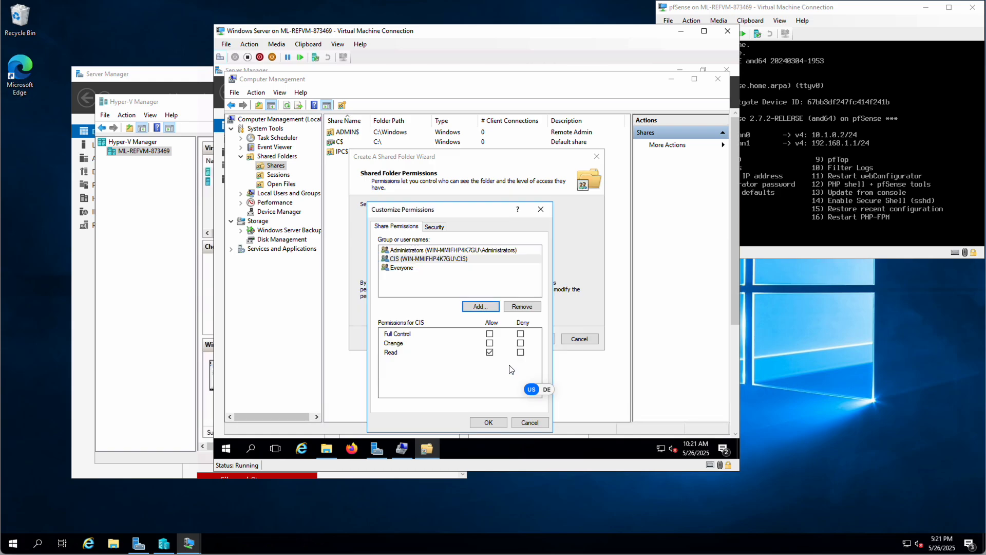
- Give CIS and Administrators Full Control, remove Everyone, and apply the permissions
left_click(406, 259)
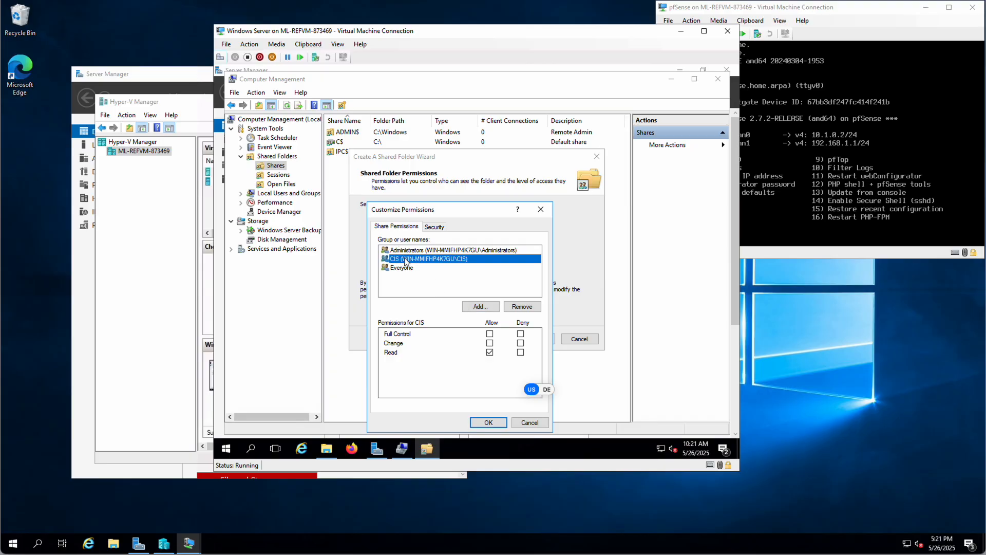
left_click(489, 334)
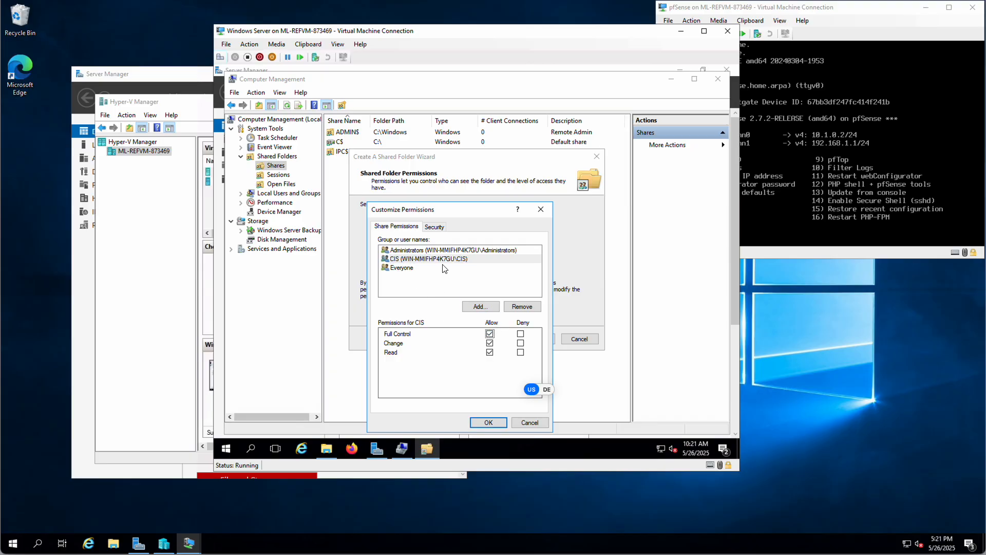
left_click(419, 250)
left_click(490, 334)
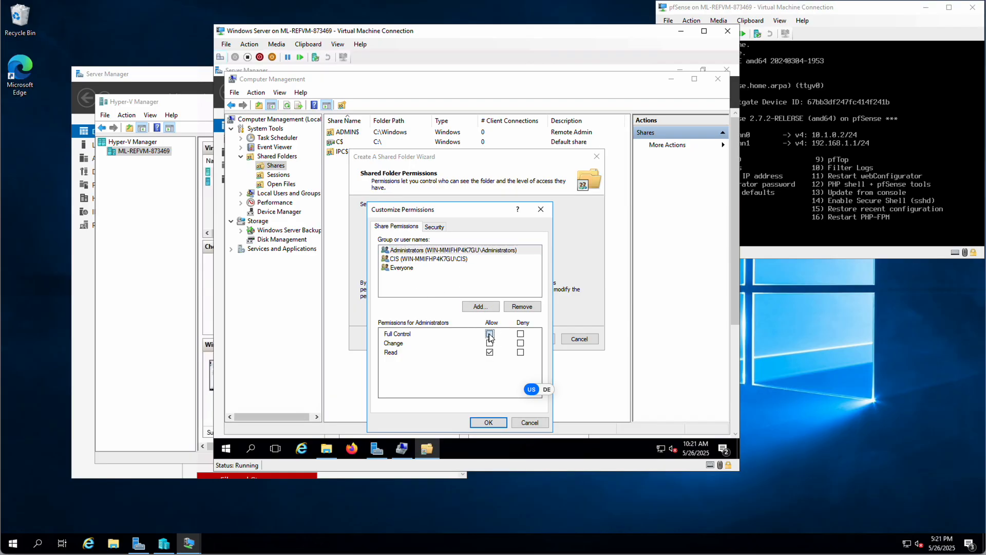
left_click(406, 267)
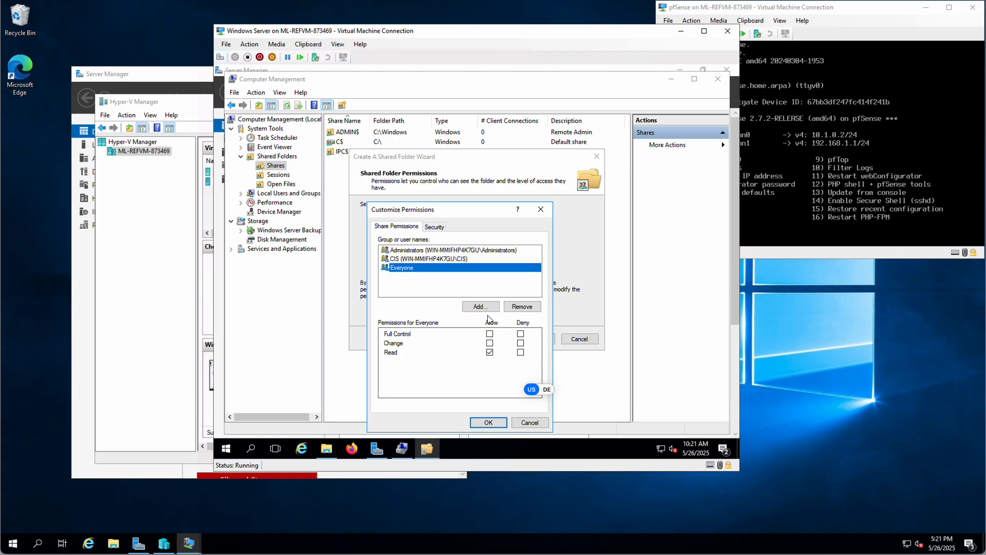
left_click(522, 307)
left_click(400, 257)
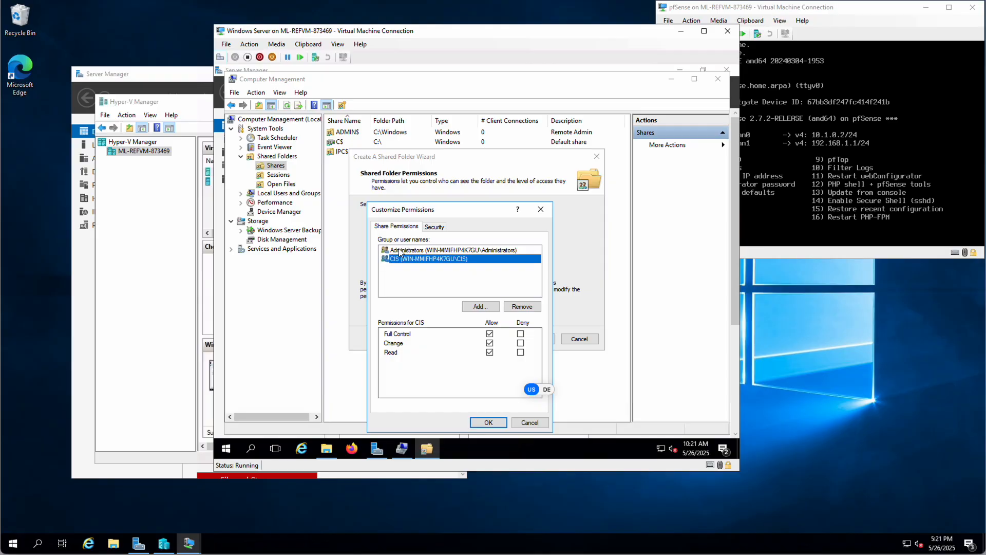
left_click(400, 250)
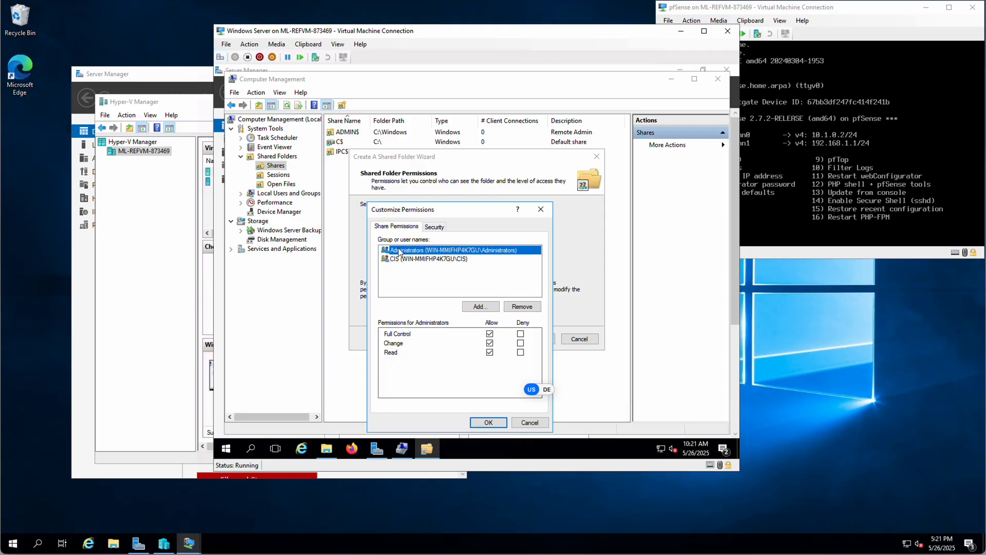
left_click(489, 422)
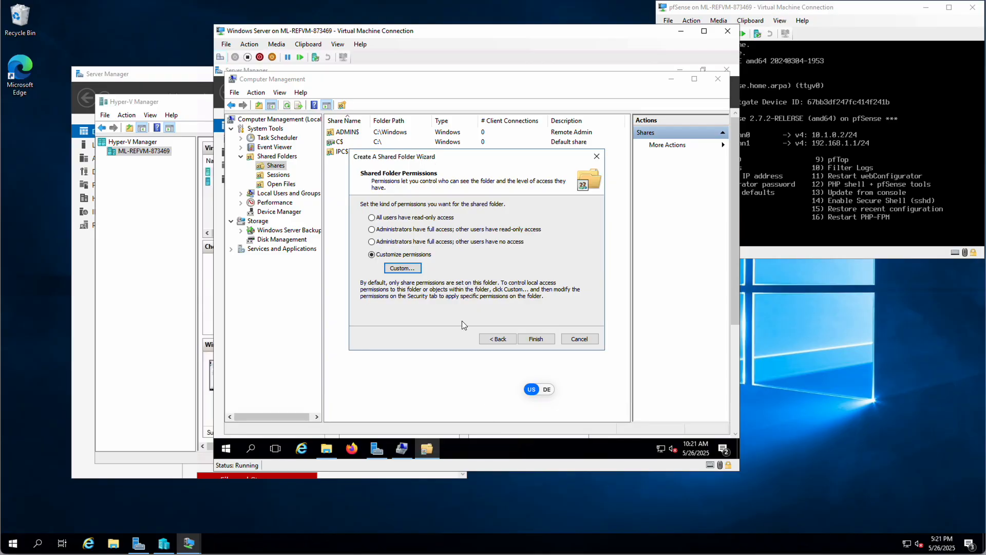
- Finish the share wizard and confirm CIS appears in the Shares list
left_click(536, 338)
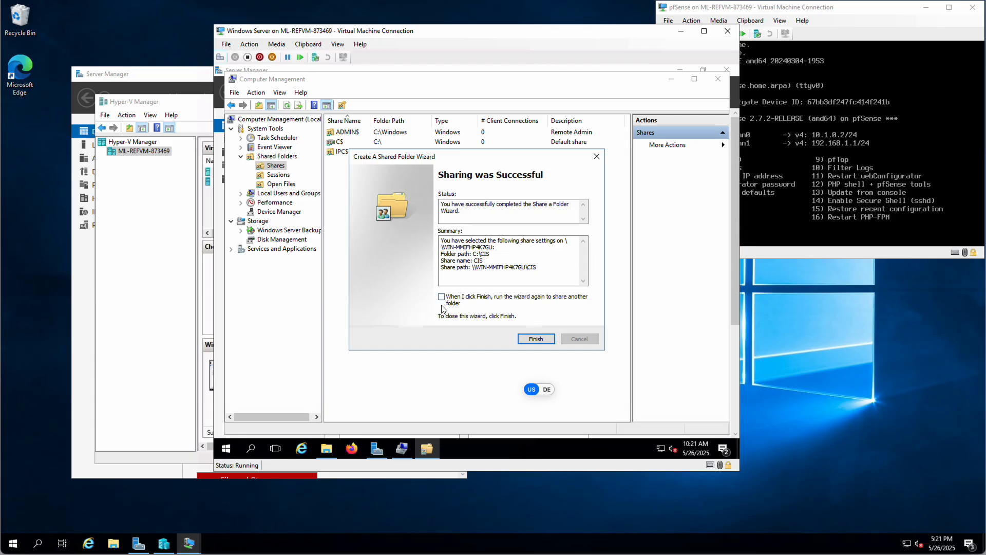
left_click(536, 339)
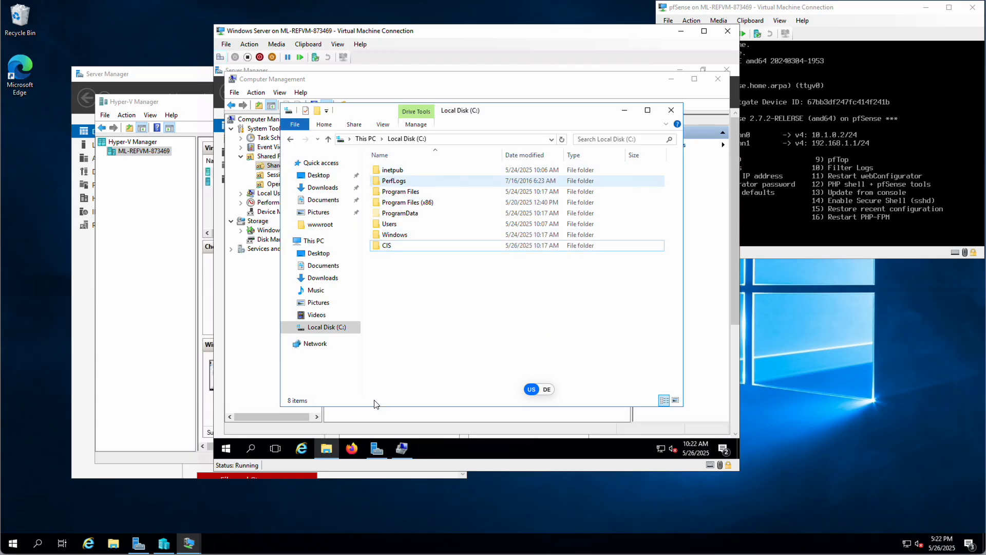
left_click(403, 451)
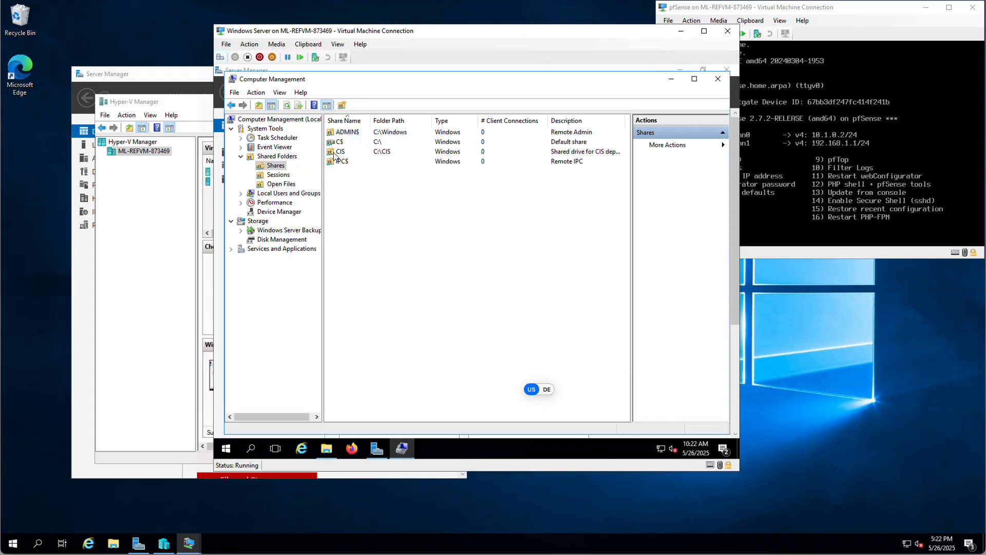
left_click(340, 152)
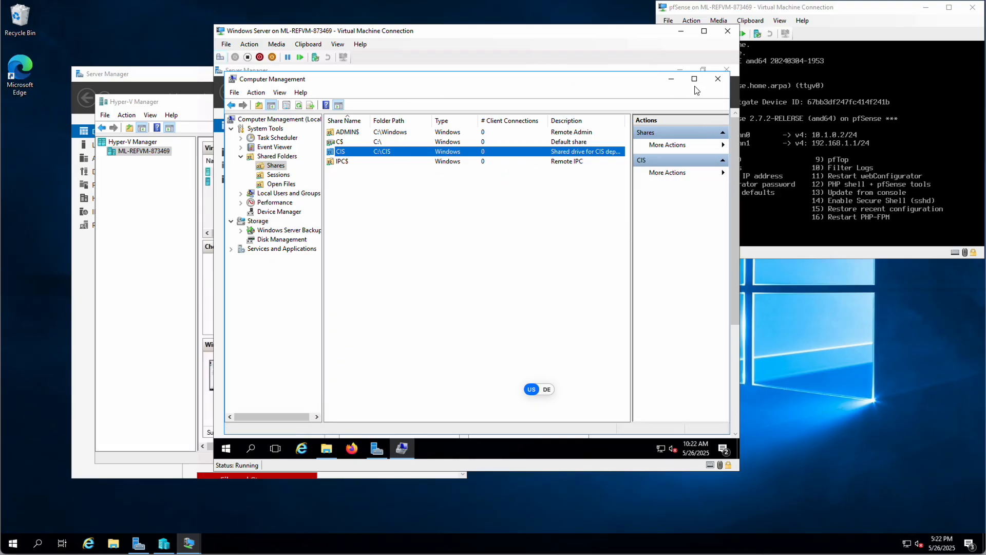
- Close Computer Management, open the empty C:\CIS folder, and move the server window aside
left_click(718, 80)
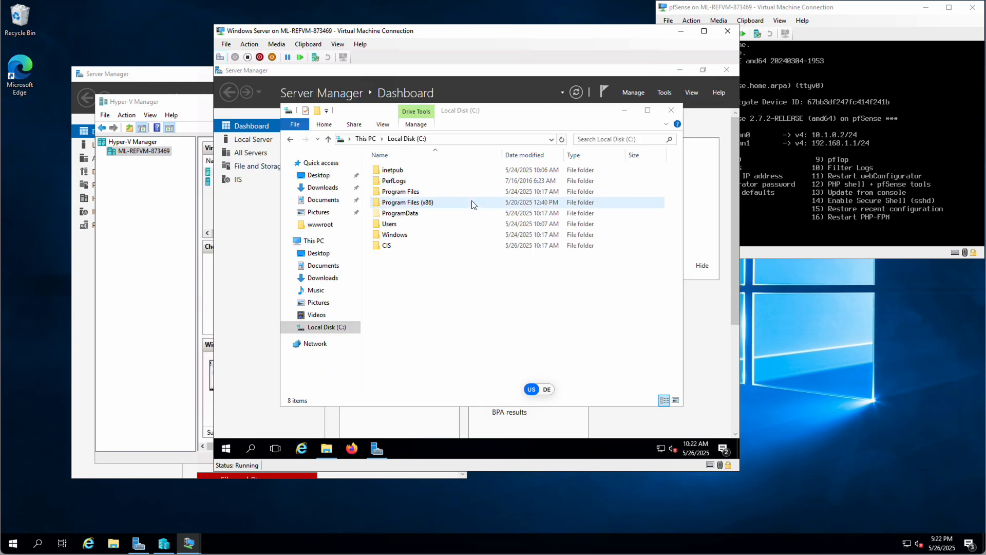
double_click(386, 246)
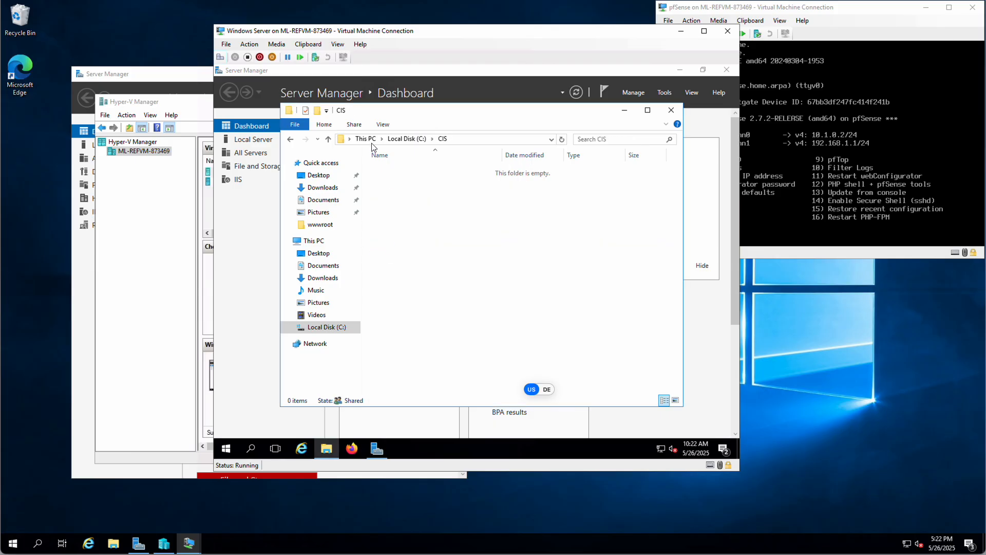
left_click(464, 34)
left_click_drag(464, 33, 708, 10)
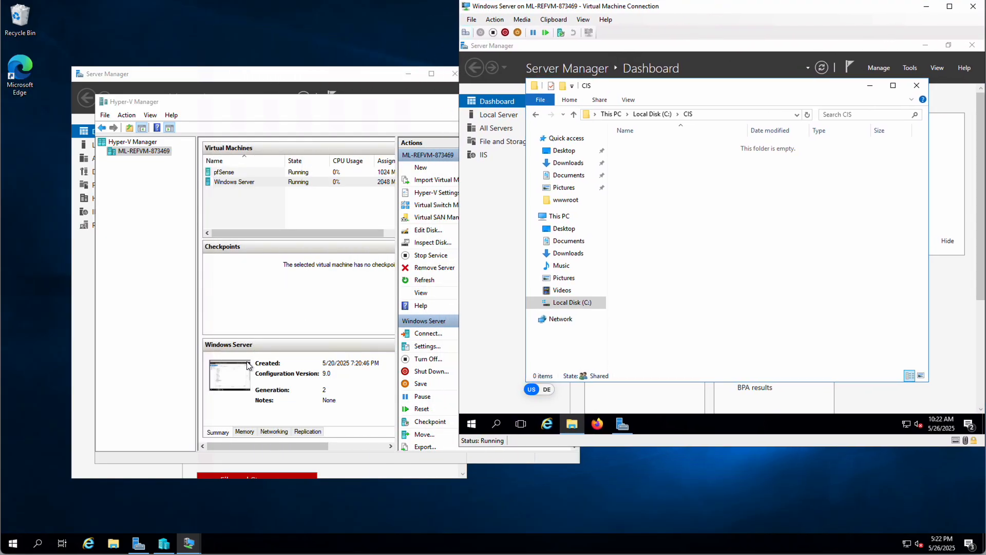
- Open File Explorer on the host and move it to the top-left of the desktop
left_click(113, 546)
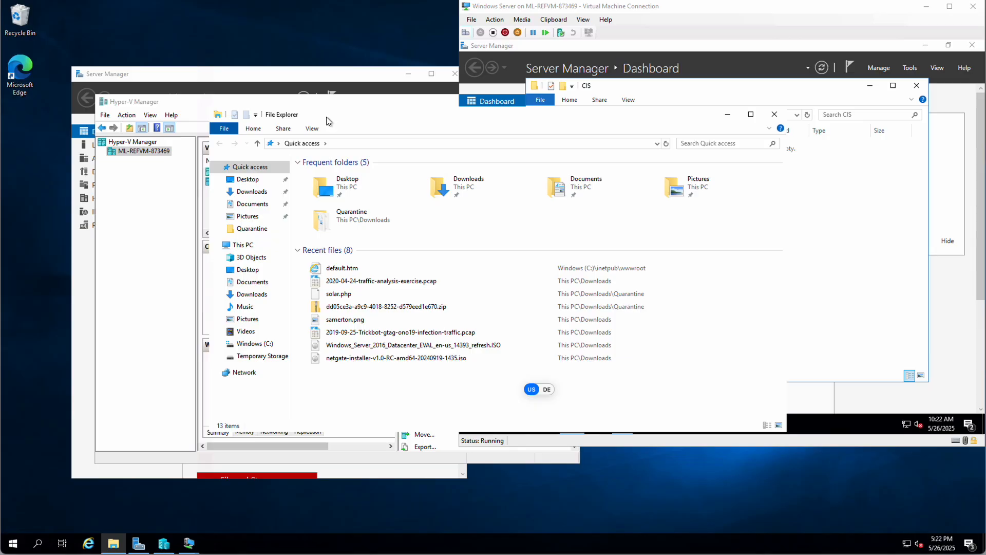
left_click(359, 121)
left_click_drag(359, 120, 124, 27)
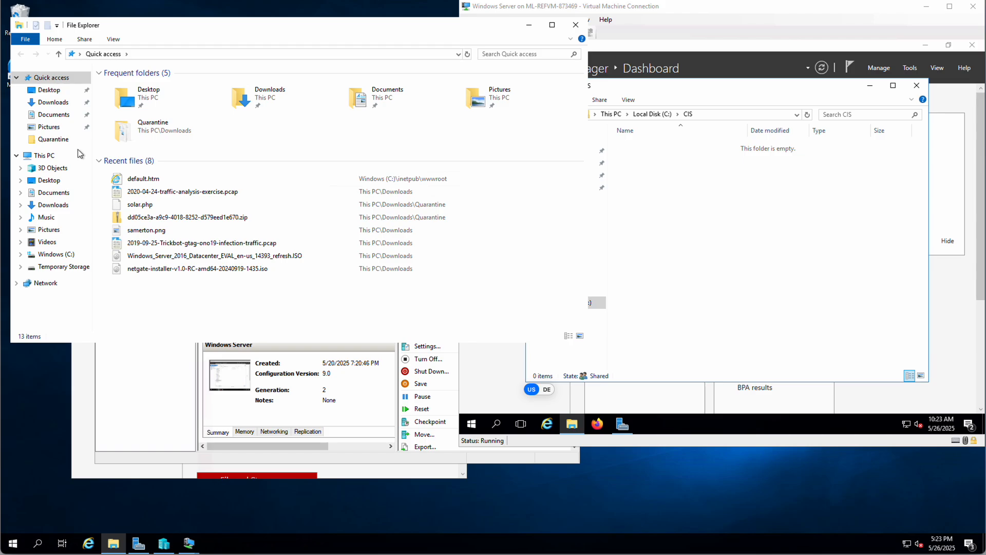
- Bring up the context menu for Network in the navigation pane
right_click(44, 288)
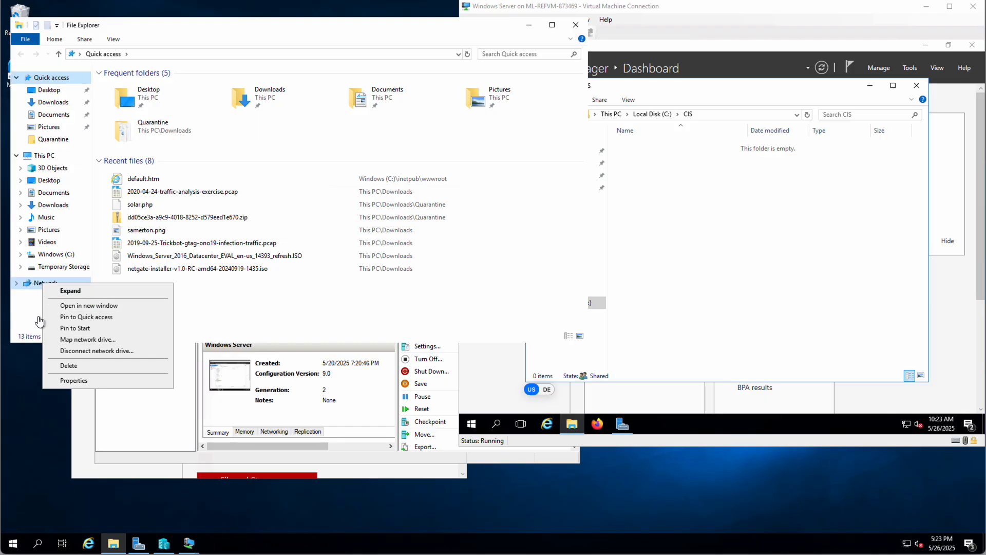
left_click(26, 308)
left_click(41, 155)
right_click(41, 156)
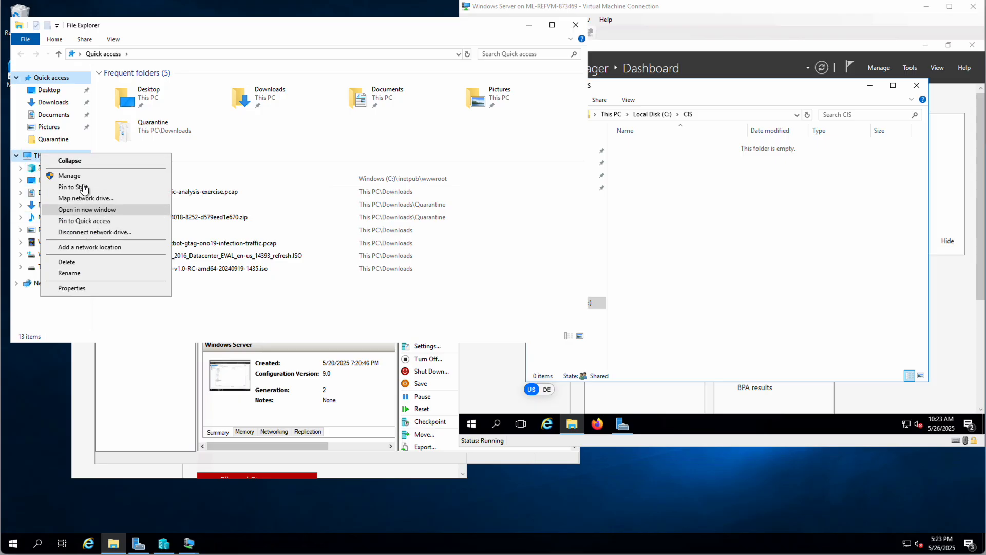
left_click(54, 313)
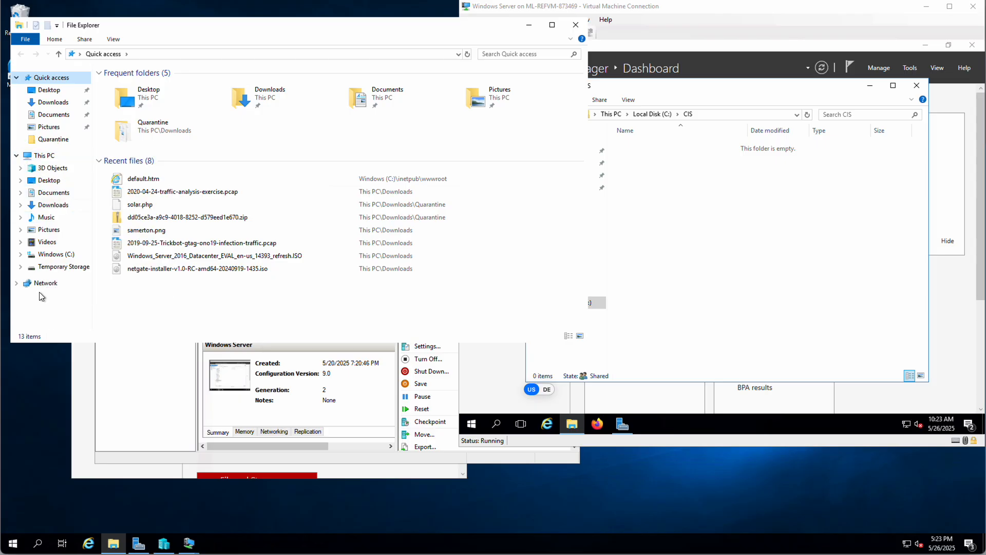
right_click(37, 283)
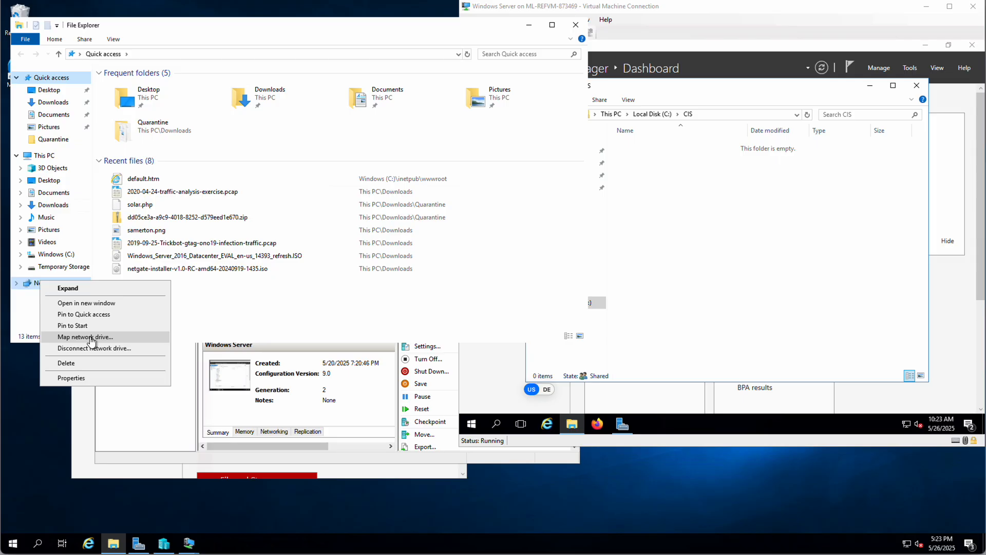
- Map drive Z: to \\192.168.1.2\CIS using different credentials and attempt the connection
left_click(91, 338)
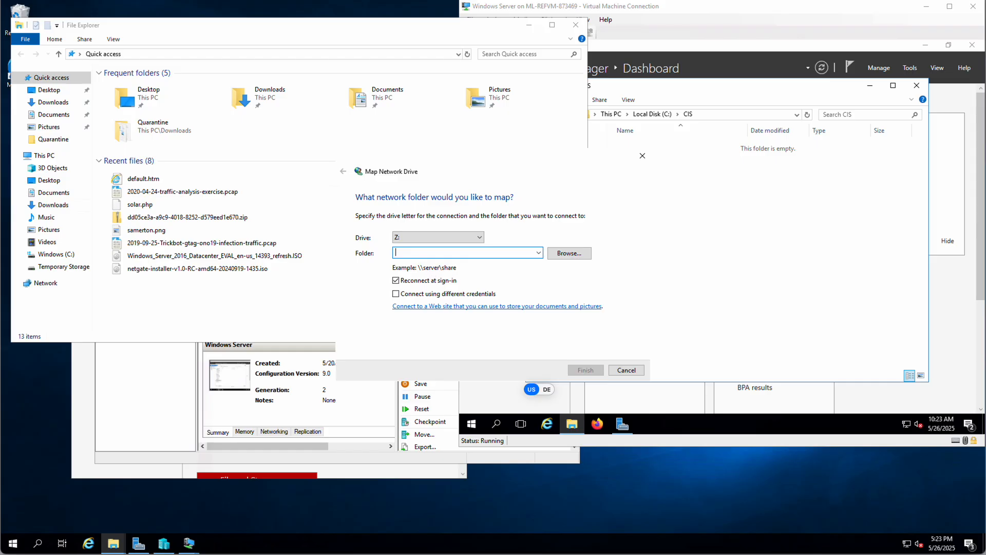
type("\\\\")
type("192.1")
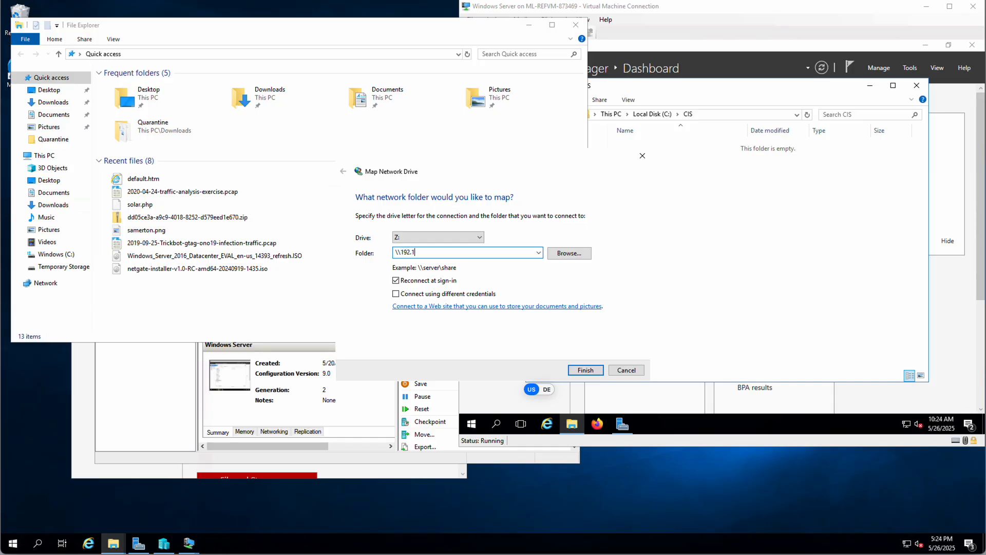
type("68.1.2")
type("\\")
type("CIS")
left_click(395, 294)
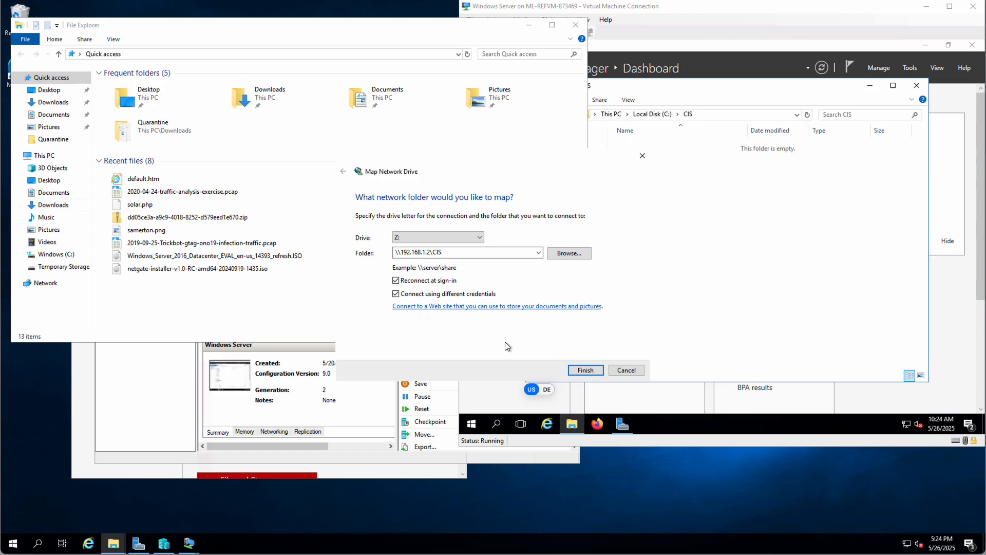
left_click(585, 370)
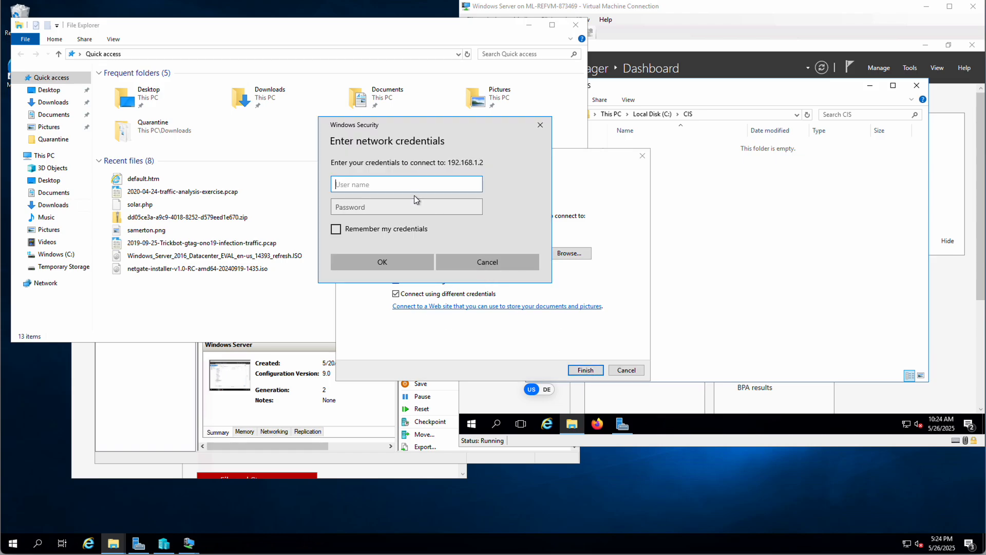
- Enter the test user's name and password to connect drive Z:
type("JohnDoe")
key("Tab")
type("********")
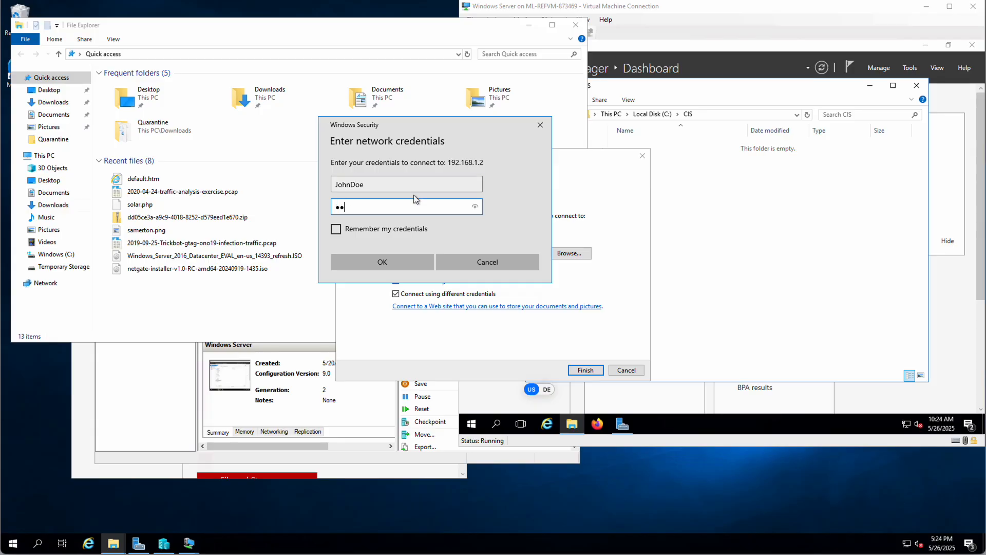
type("*")
left_click(378, 262)
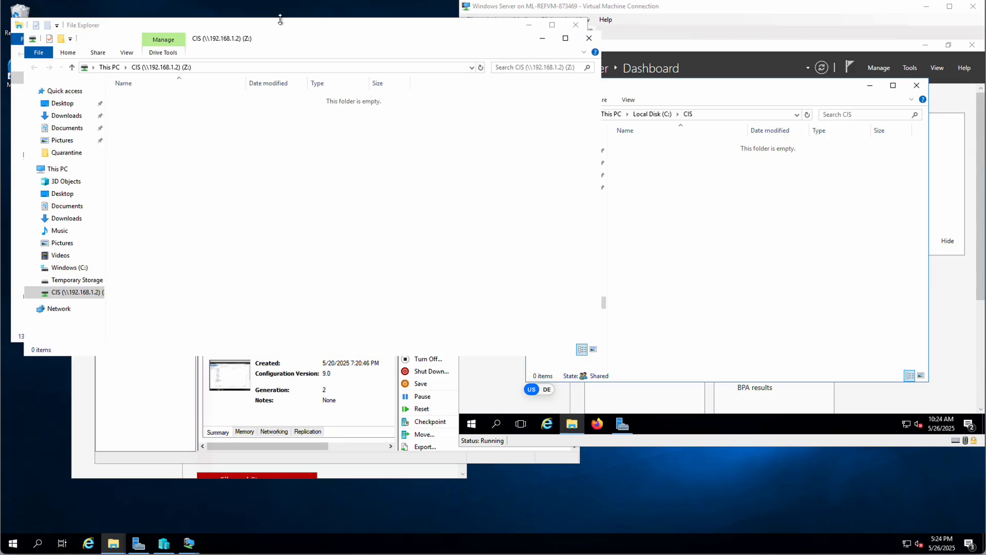
- Rearrange the Quick access and CIS (Z:) windows and widen the navigation pane
left_click_drag(280, 23, 338, 149)
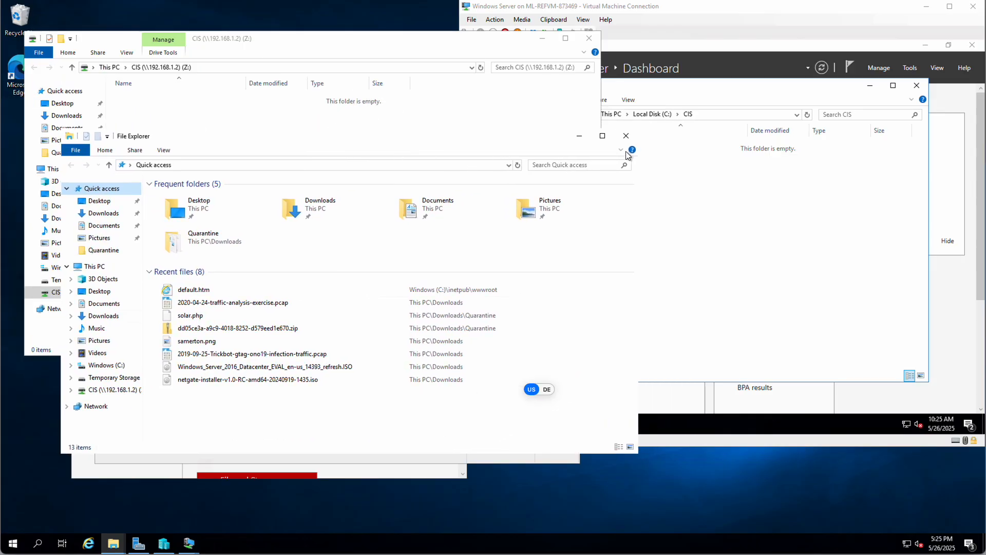
left_click(303, 36)
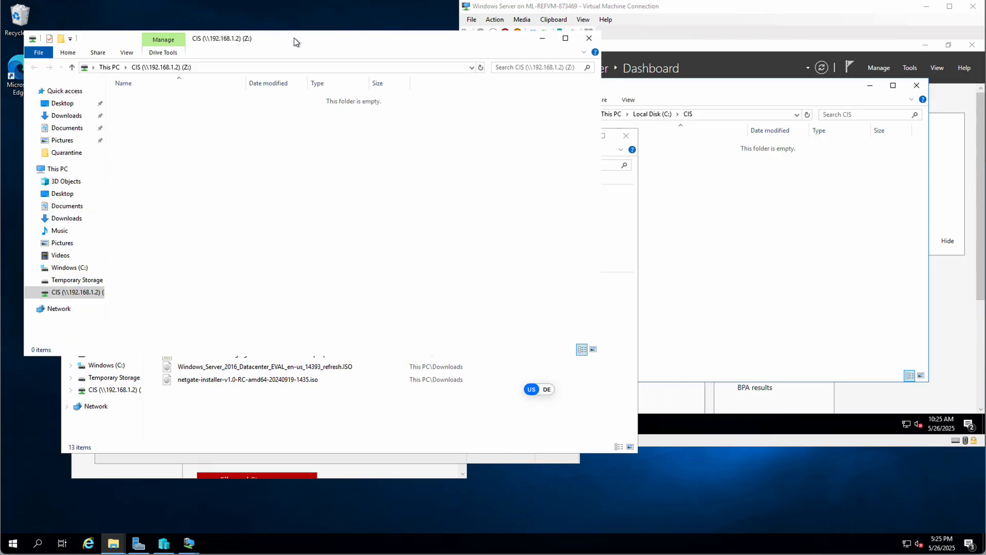
left_click_drag(293, 38, 375, 54)
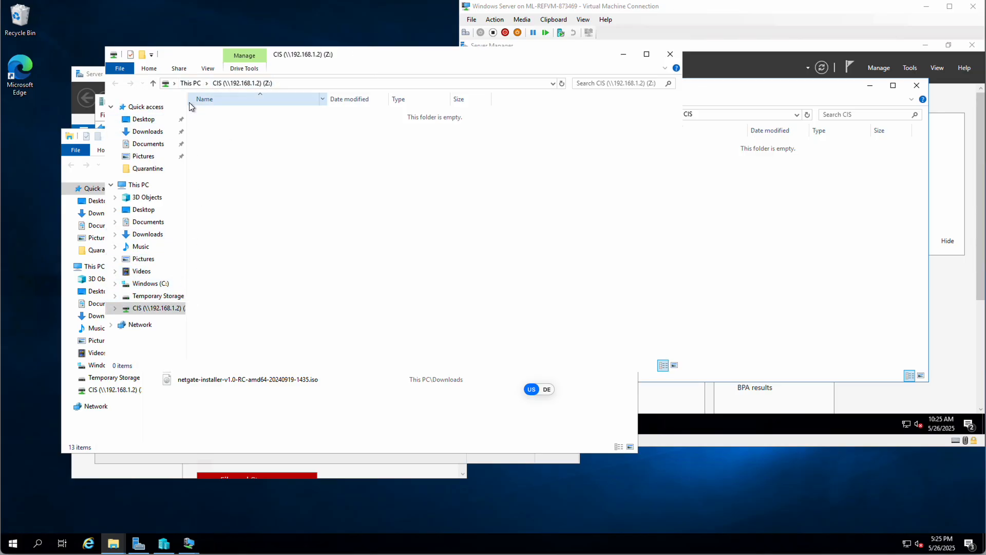
left_click_drag(188, 99, 202, 98)
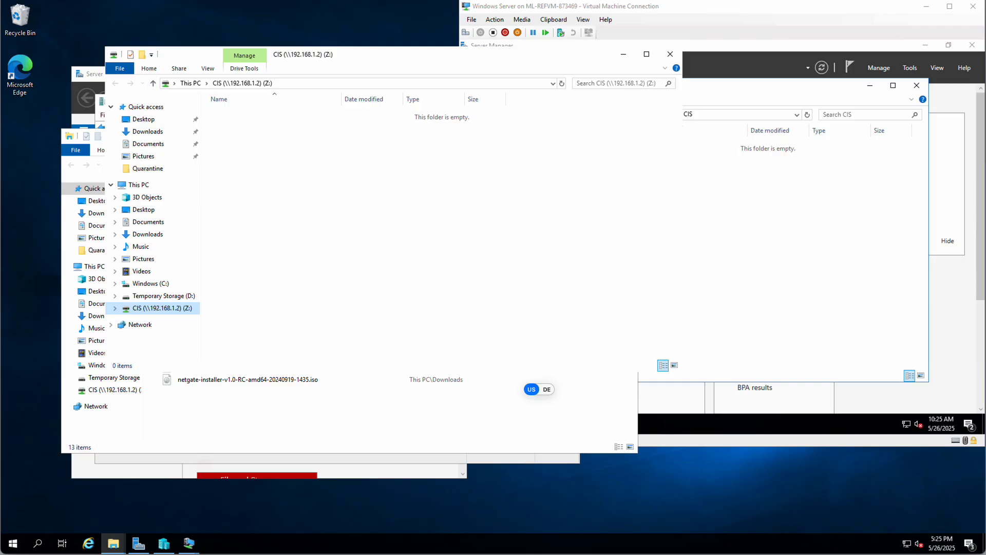
right_click(292, 160)
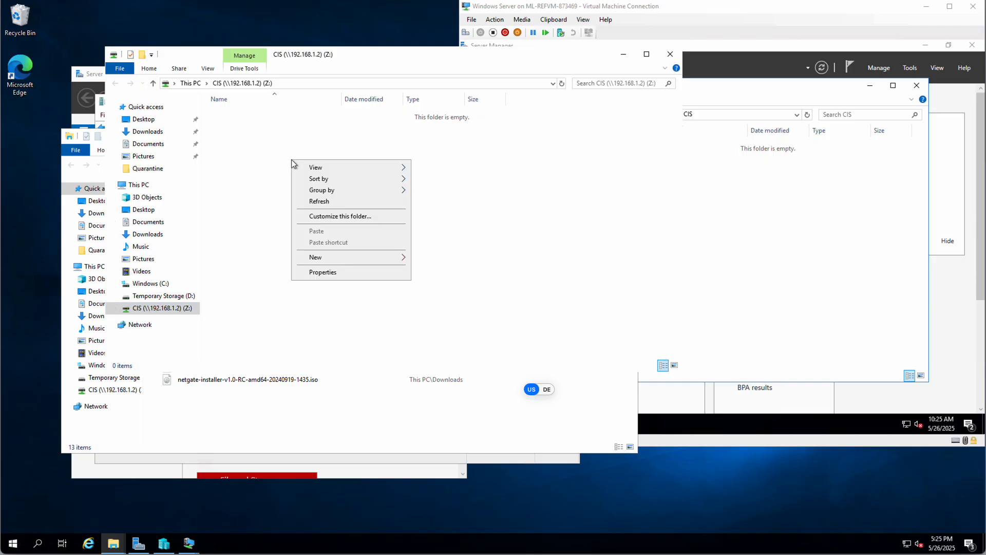
- Create a new text document on Z: named for the creating test user and open it in Notepad
mouse_move(335, 254)
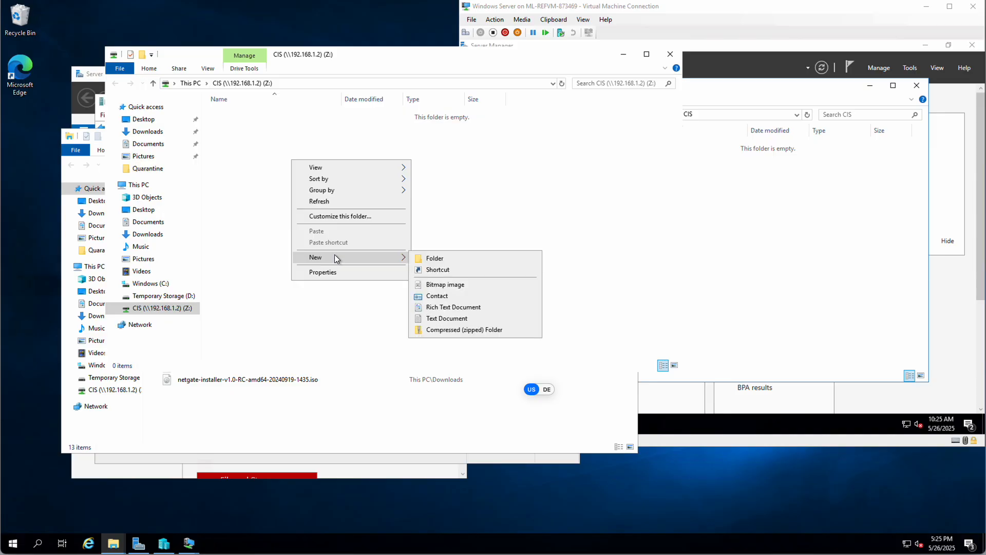
left_click(447, 317)
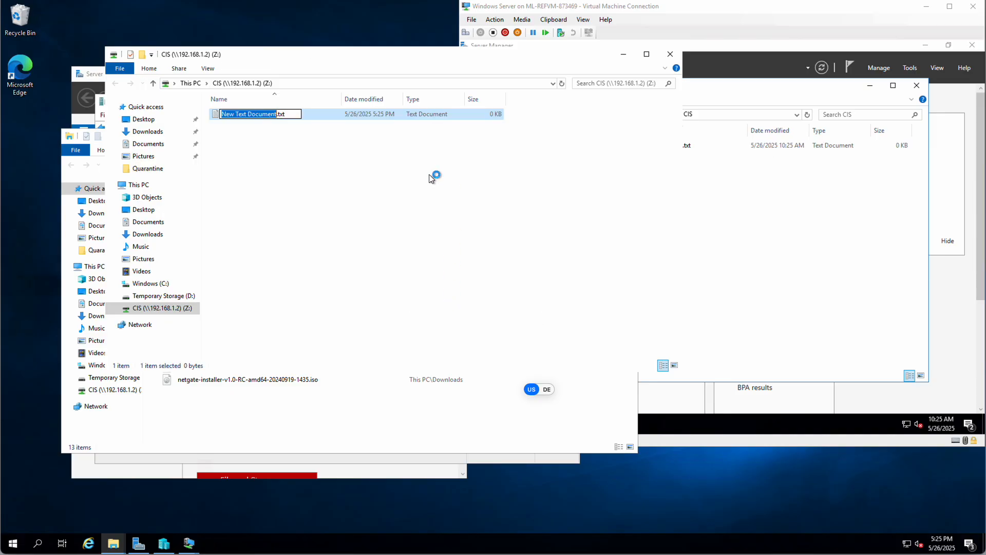
type("JohnCreate")
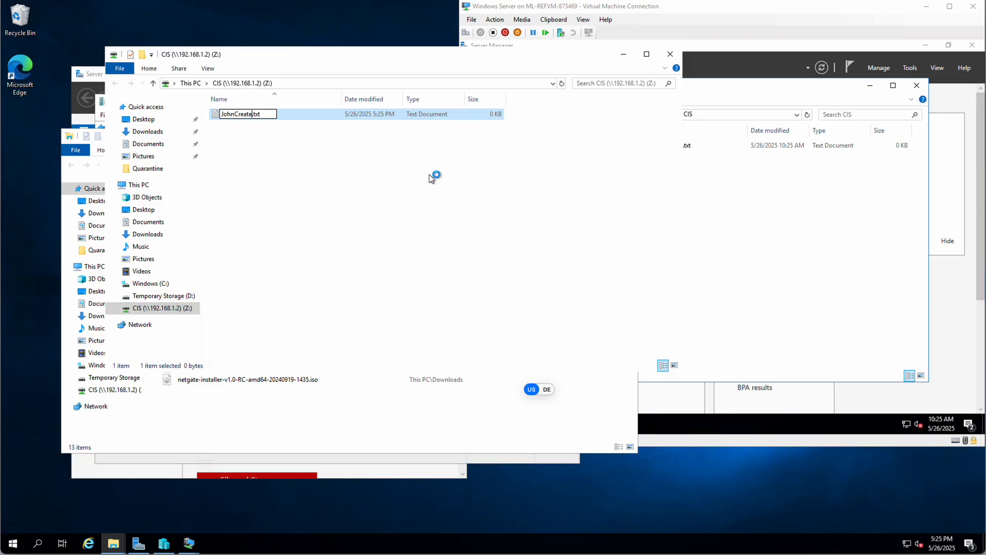
type("dThi")
type("s")
key("Return")
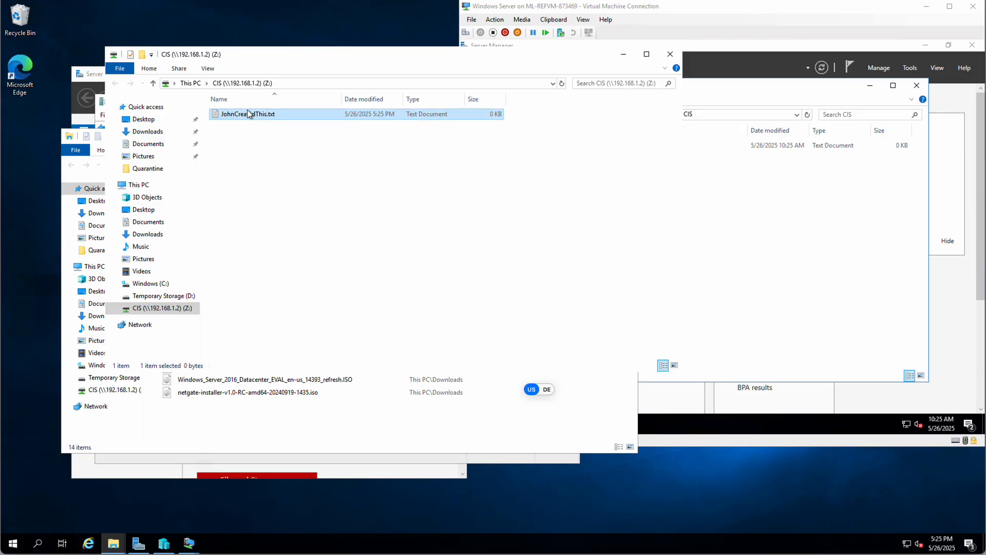
double_click(216, 115)
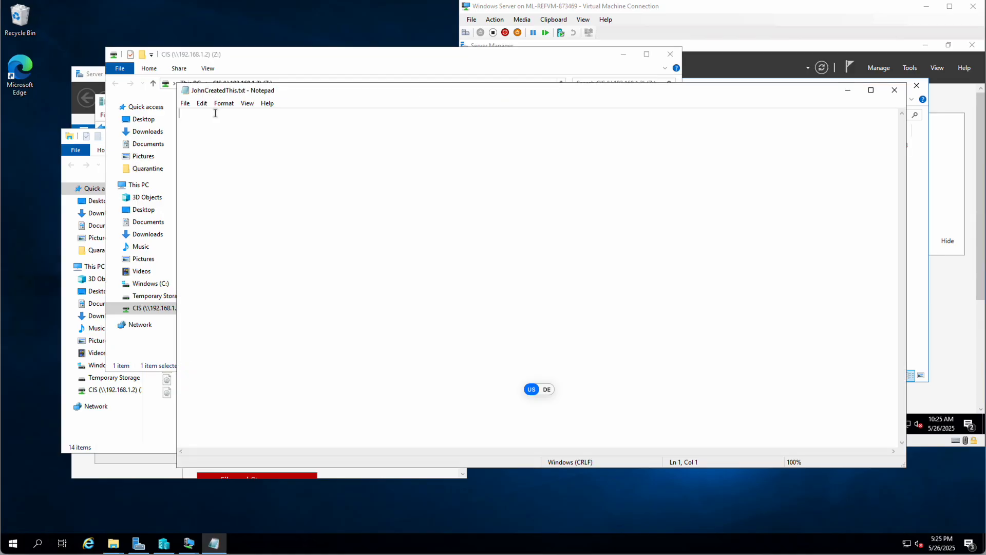
- Type 'John Added this information to the file.' into JohnCreatedThis.txt
type("Jonh")
key("BackSpace")
key("BackSpace")
key("BackSpace")
type("hn Added this infomratio")
key("BackSpace")
key("BackSpace")
key("BackSpace")
key("BackSpace")
key("BackSpace")
key("BackSpace")
type("rmation to the")
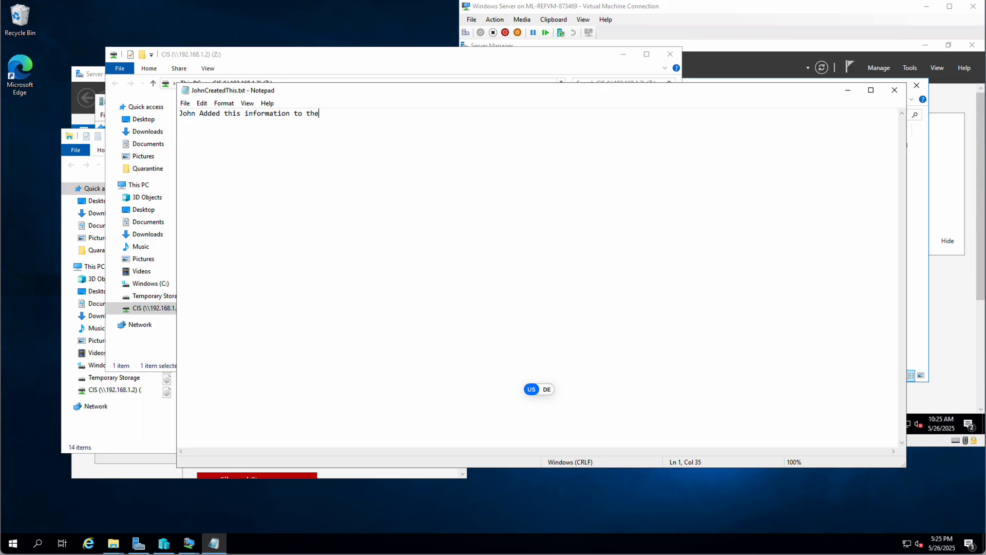
type(" file.")
- Save the text file and exit Notepad
left_click(186, 104)
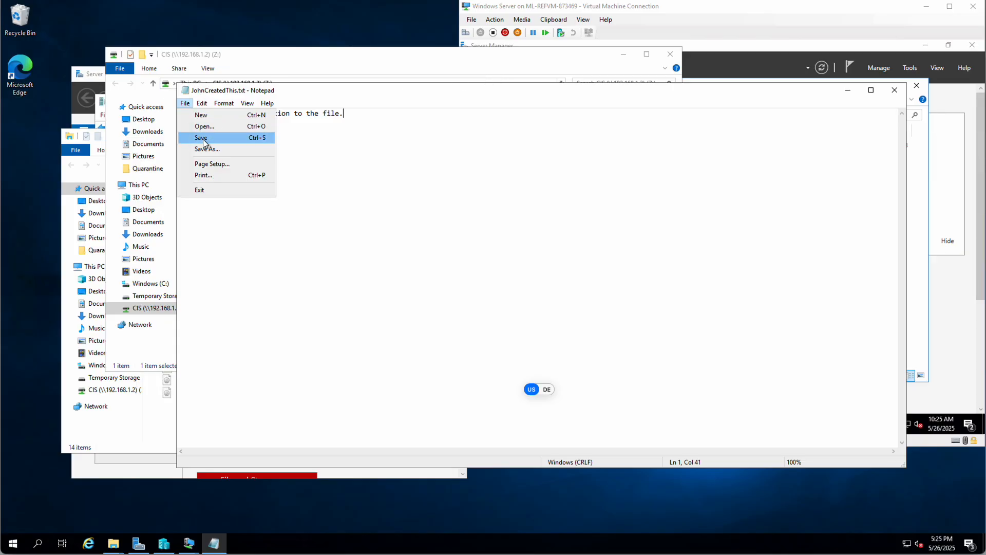
left_click(201, 138)
left_click(185, 105)
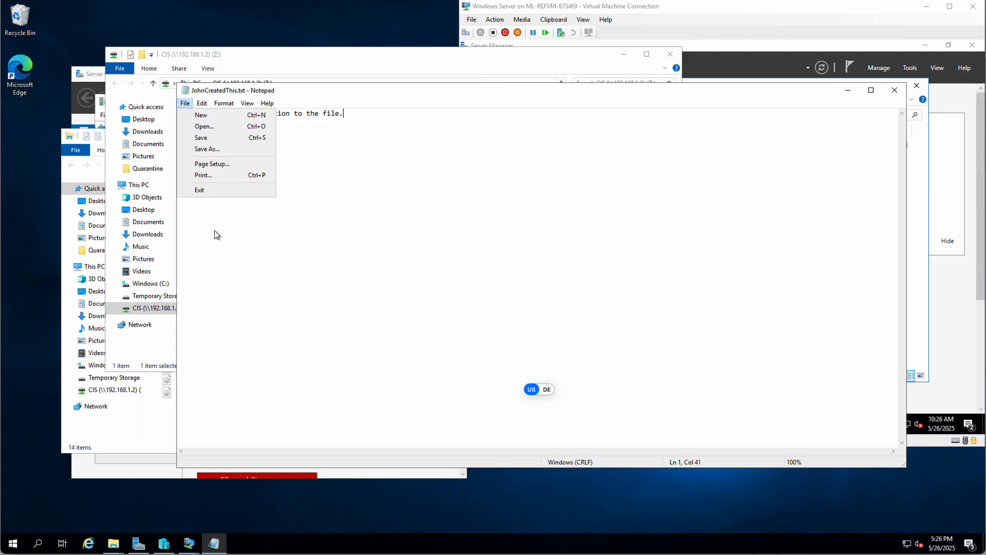
left_click(202, 187)
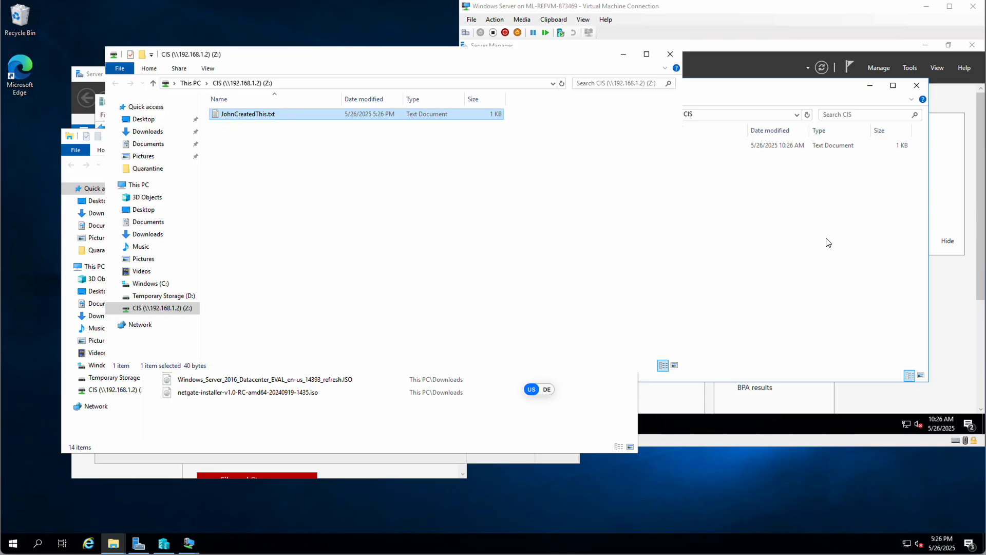
left_click(843, 229)
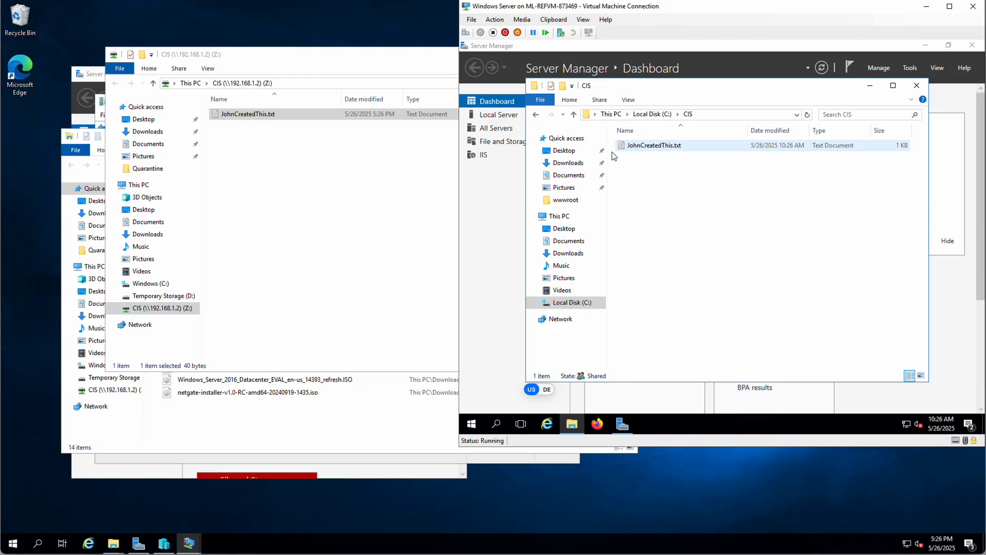
left_click(356, 170)
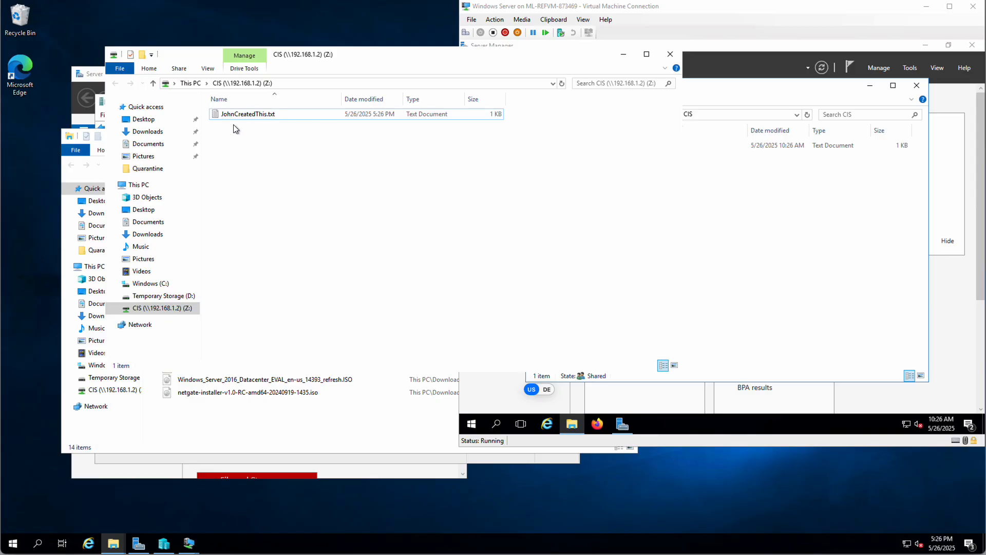
- Disconnect the mapped Z: drive, even though files are still open
right_click(143, 311)
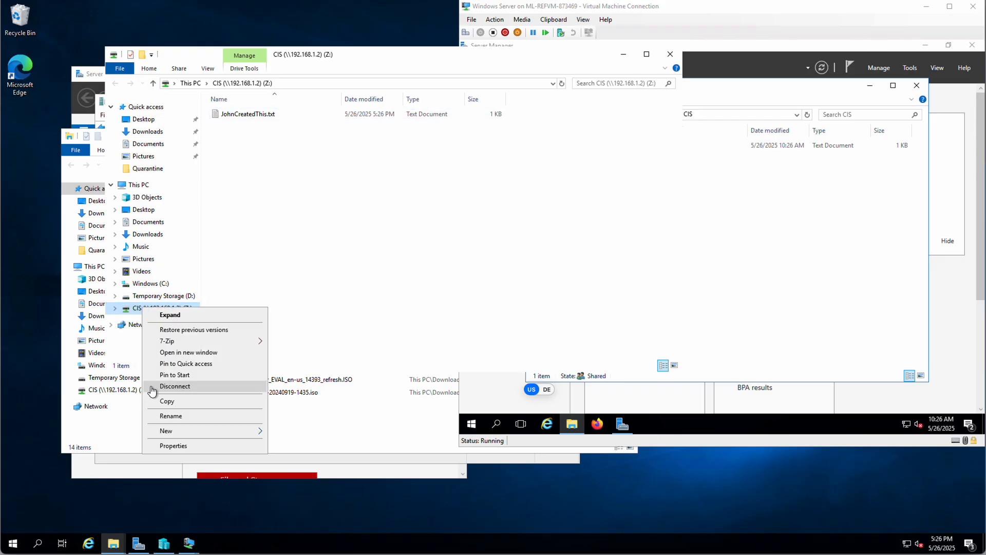
left_click(170, 387)
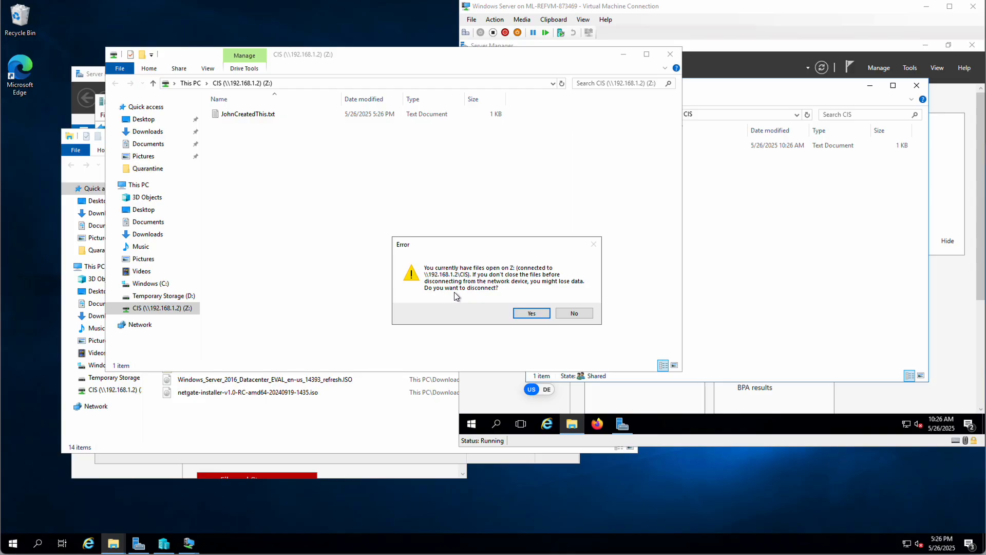
left_click(533, 313)
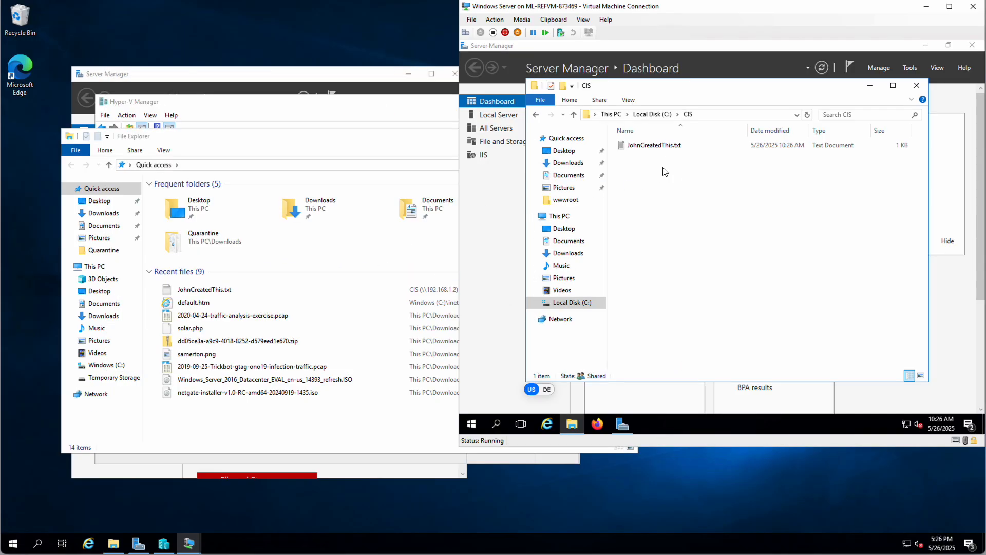
- Check the server's copy of JohnCreatedThis.txt for the added line, then return to the host File Explorer
double_click(629, 146)
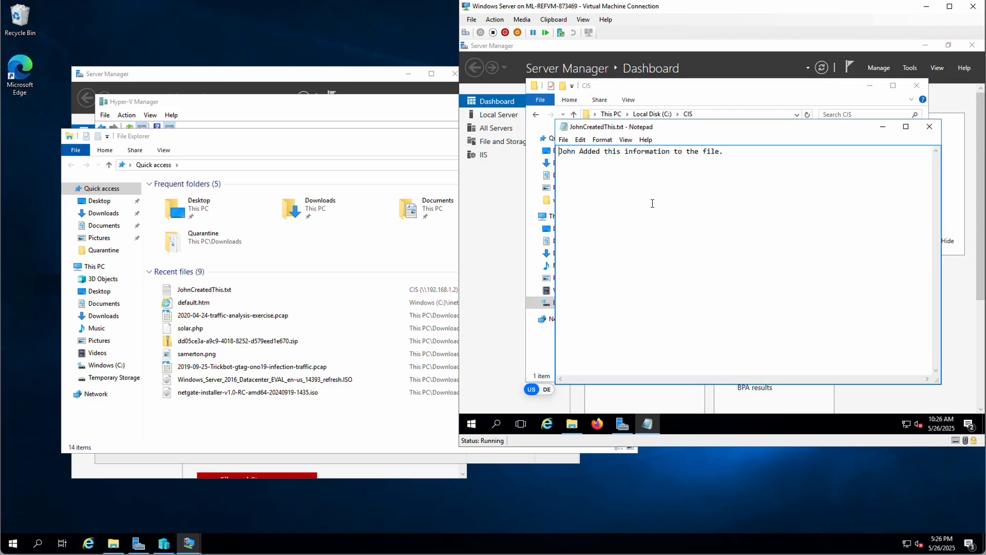
left_click(929, 126)
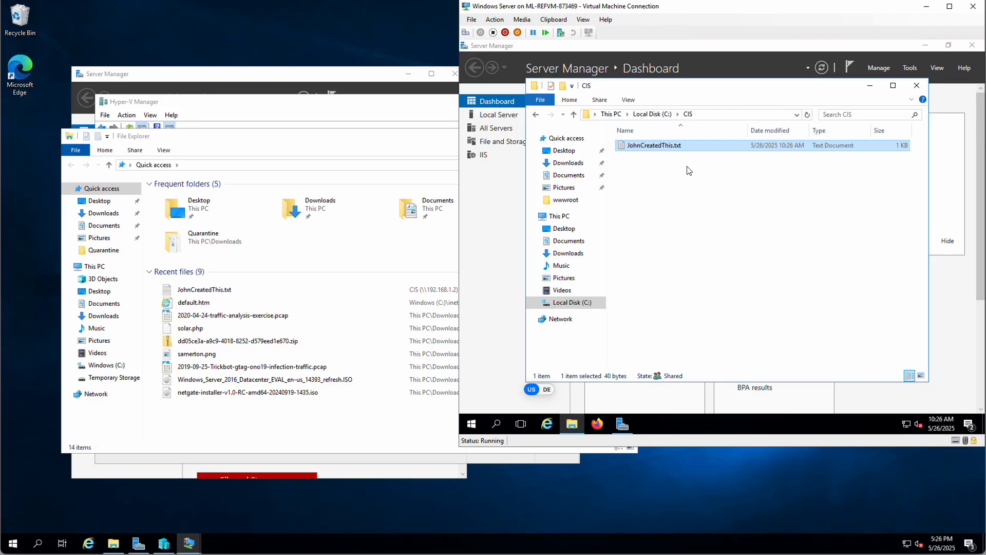
left_click(269, 253)
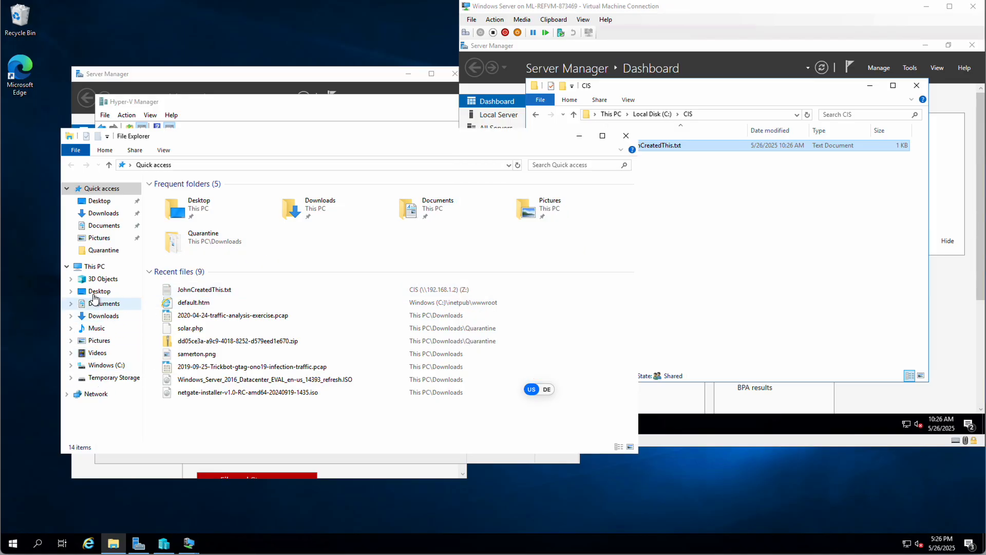
- Map Z: to \\192.168.1.2\CIS with the second test user's credentials, without reconnecting at sign-in
right_click(91, 395)
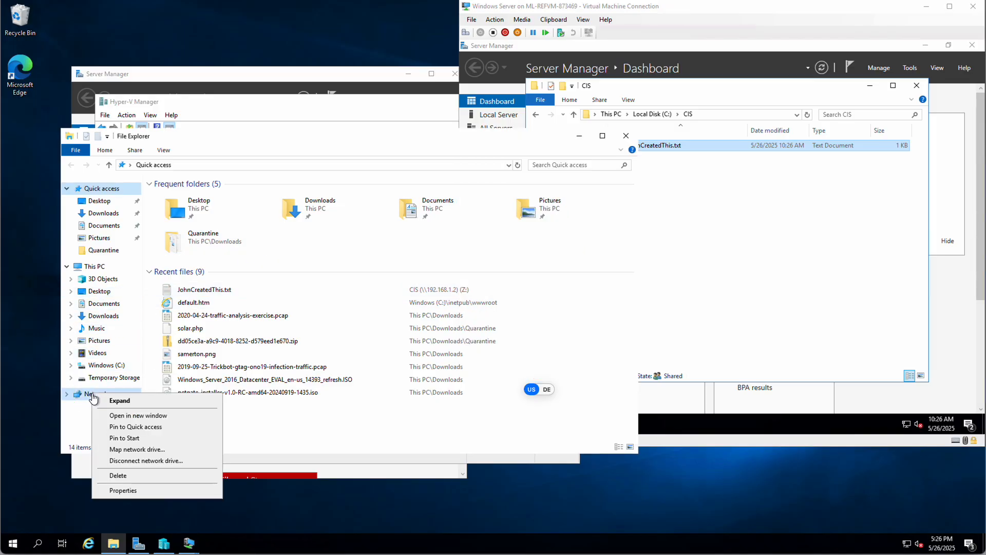
left_click(156, 449)
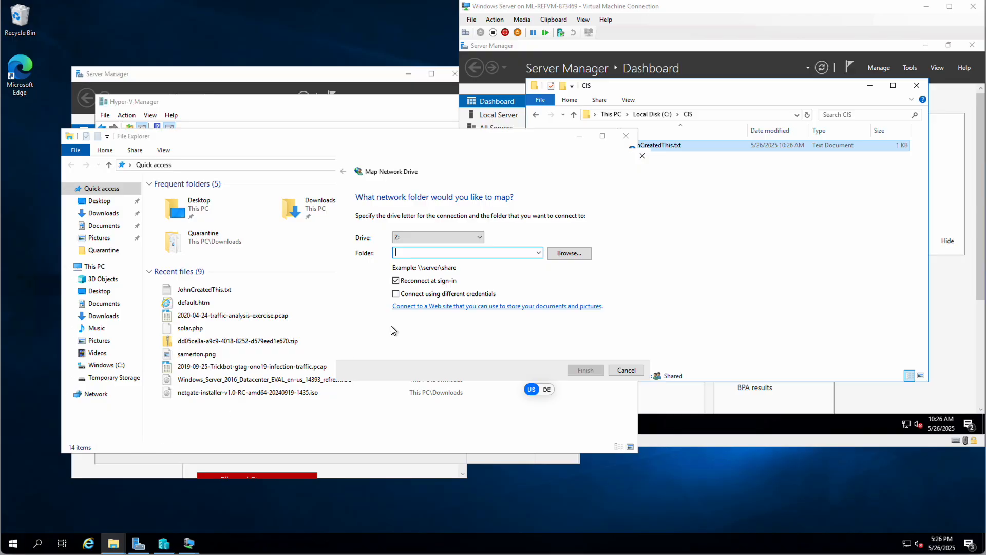
type("\\192.168.")
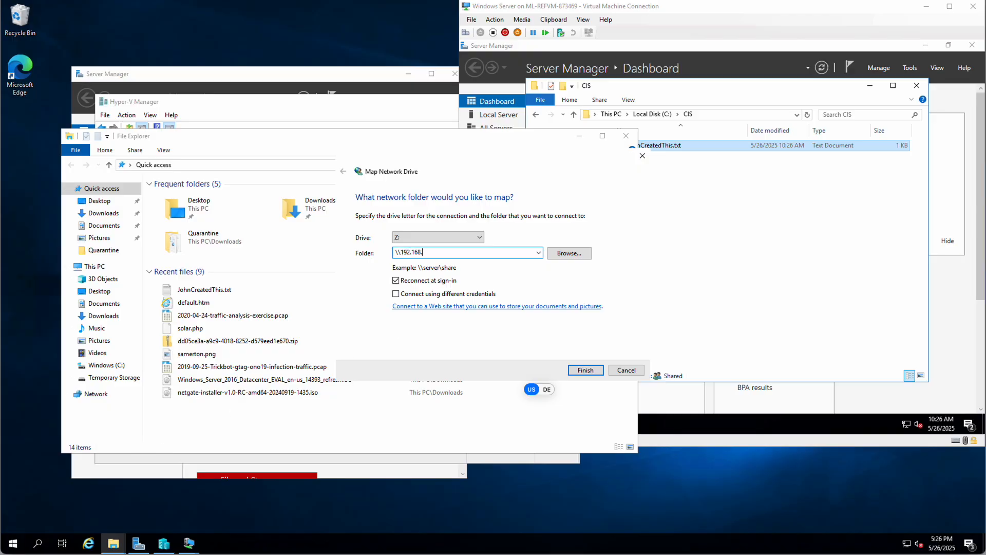
type("1.2\\CIS")
left_click(396, 295)
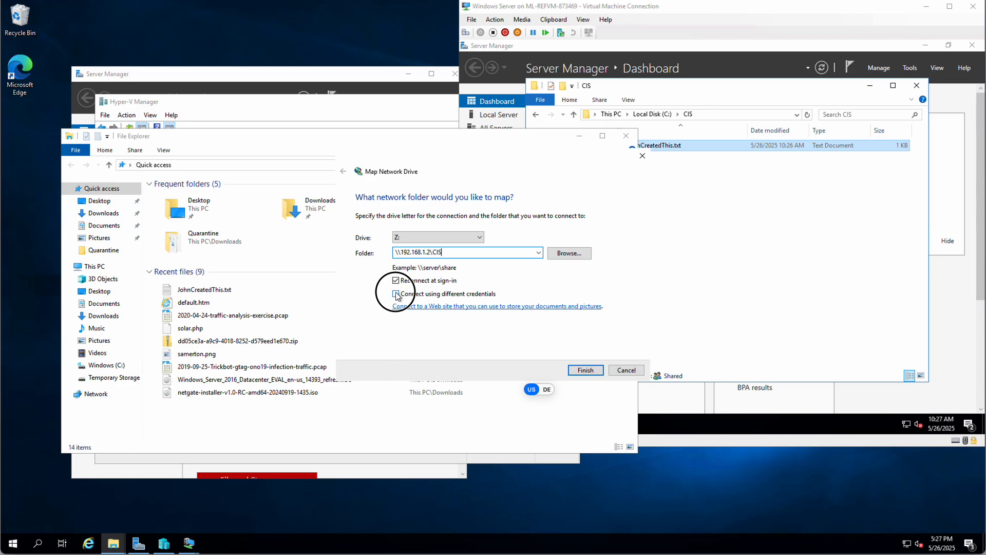
left_click(396, 281)
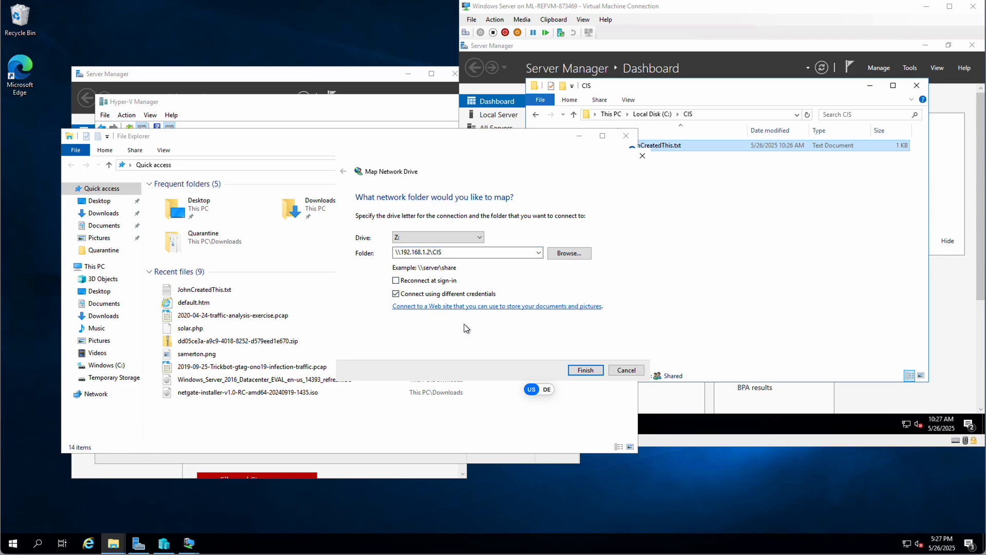
left_click(586, 370)
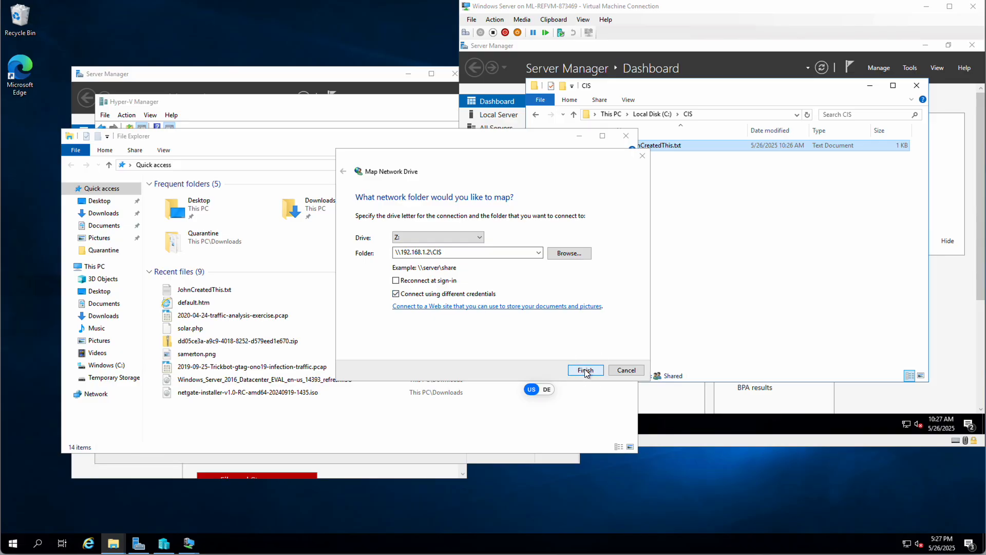
type("JaneDoe")
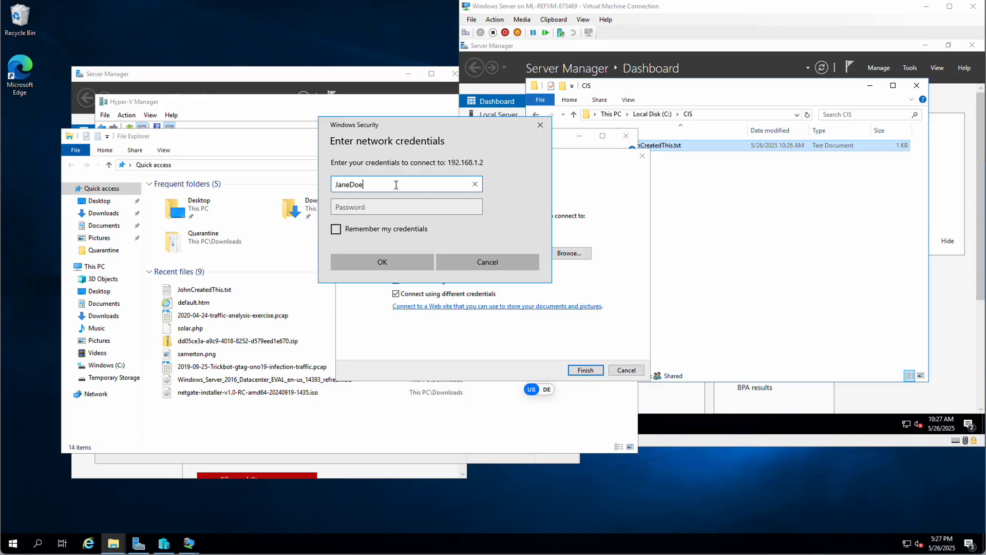
key("Tab")
type("****")
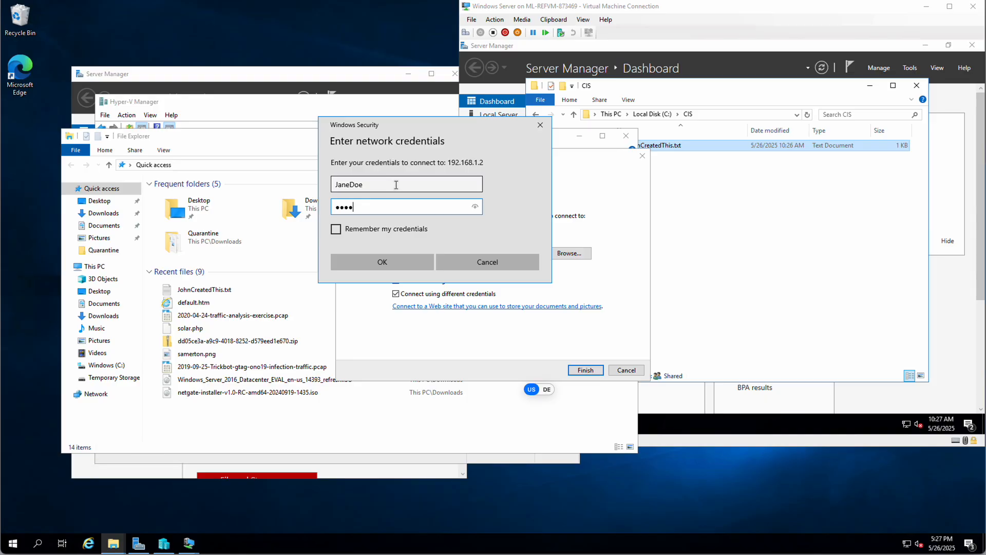
type("*****")
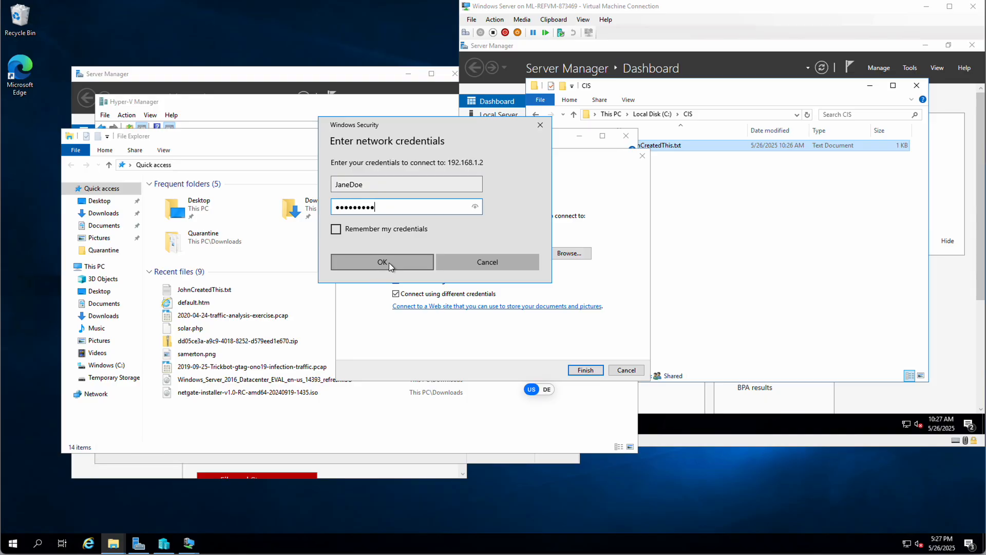
left_click(390, 263)
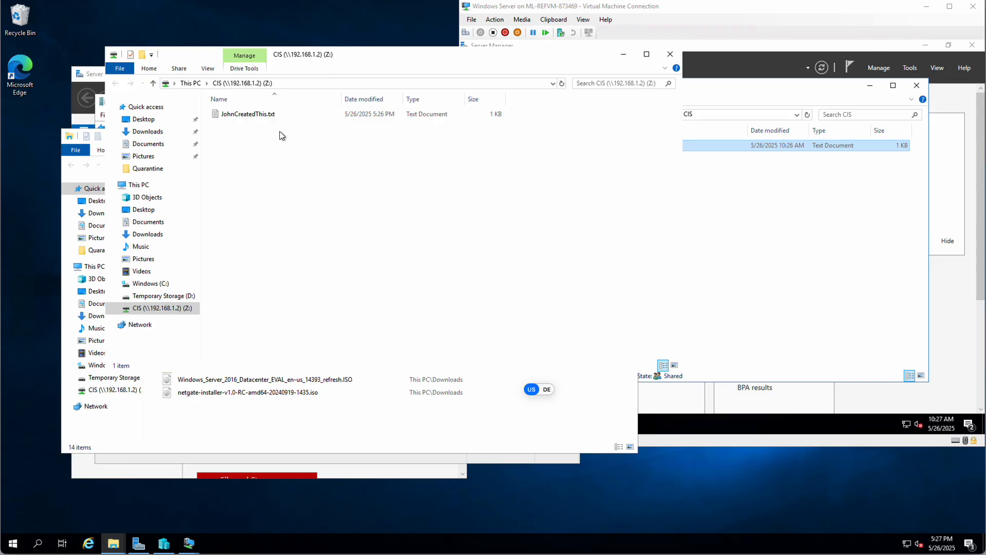
- Create a new text document named JaneCreatedThis on Z: and open it in Notepad
right_click(232, 145)
mouse_move(273, 254)
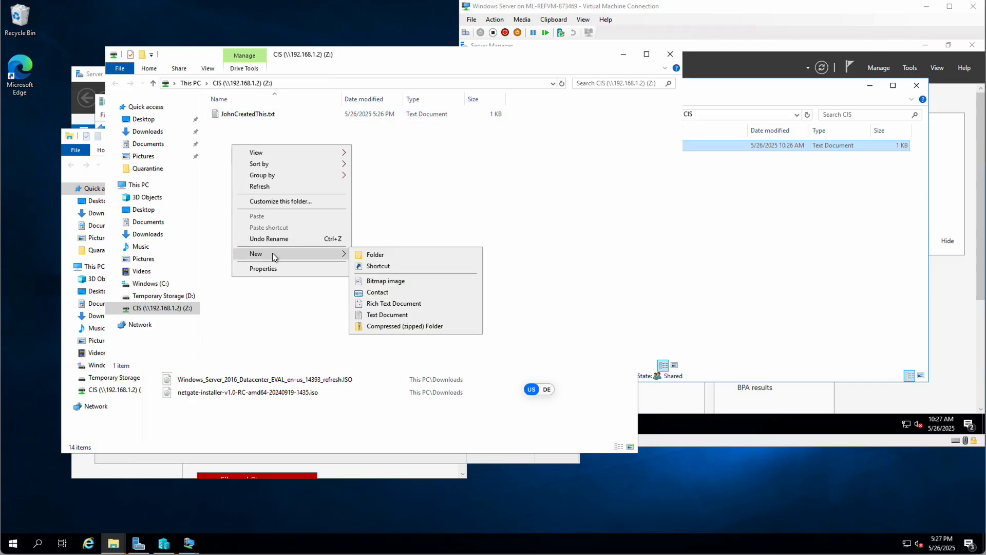
left_click(387, 314)
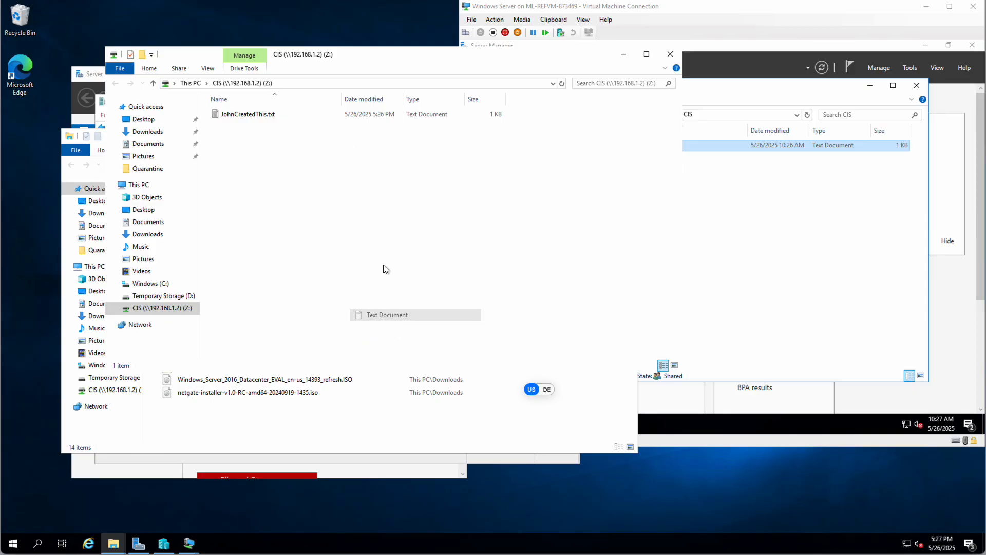
type("JaneCreat")
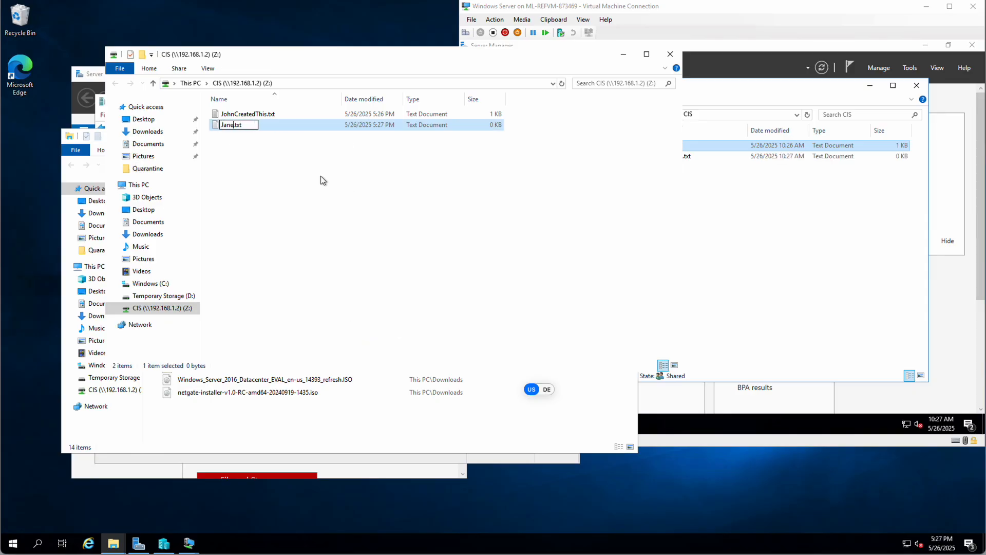
type("edThis")
key("Return")
double_click(229, 124)
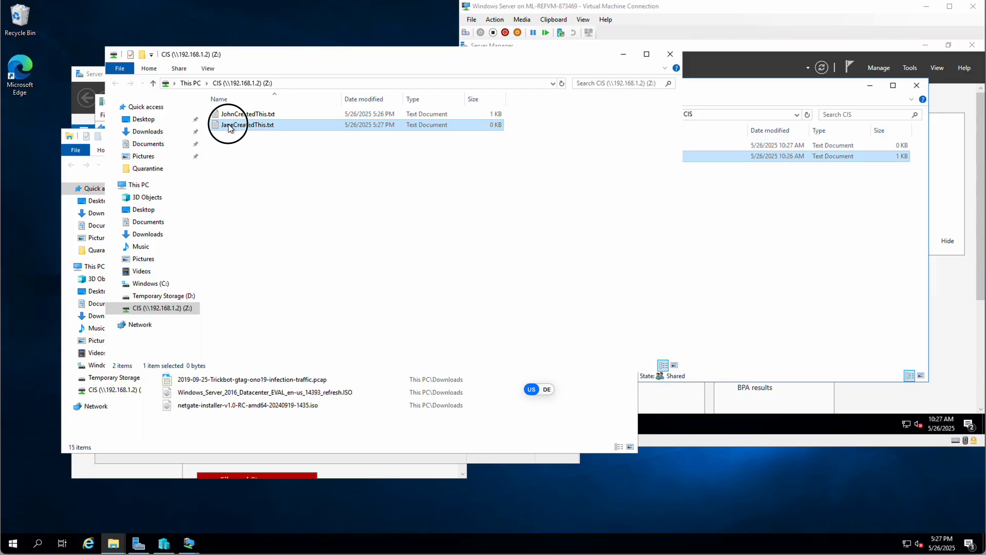
- Write 'Jane added stuff' in JaneCreatedThis.txt and save it when closing Notepad
type("Ja")
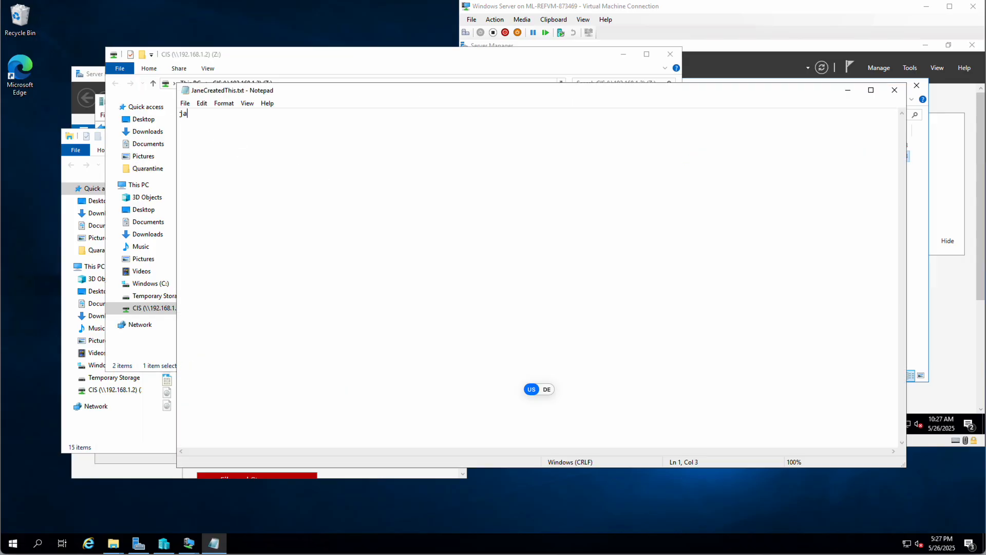
key("BackSpace")
key("BackSpace")
type("Jane added stuff")
left_click(894, 90)
left_click(468, 276)
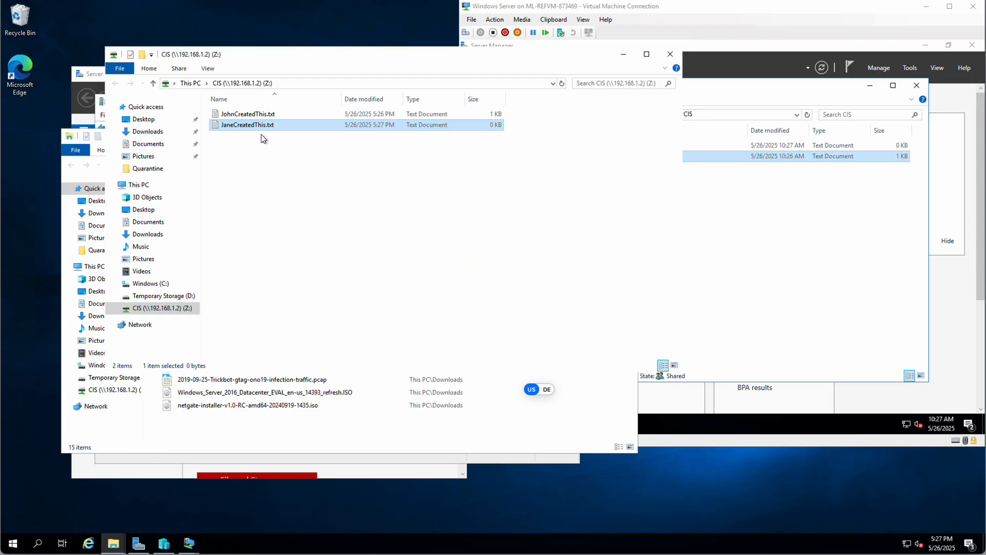
left_click(246, 115)
- As the second user, open JohnCreatedThis.txt and add the line 'Jane added this to the file'
double_click(235, 116)
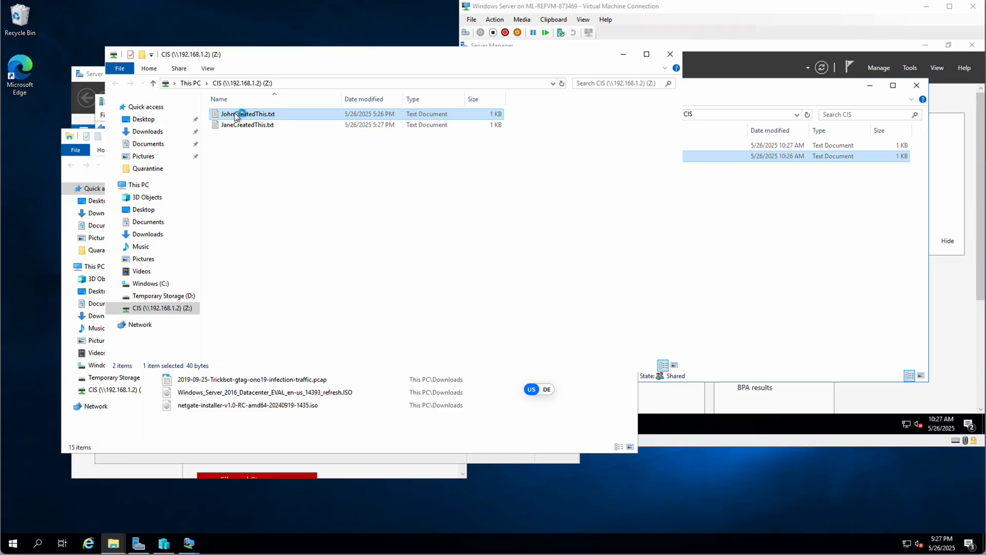
left_click(360, 114)
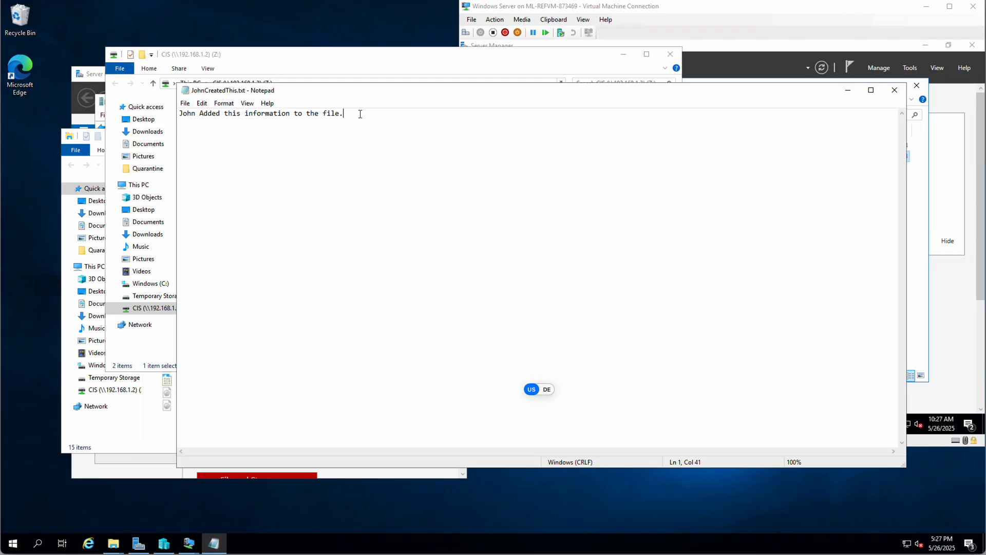
key("Return")
key("Return")
type("Jane added this to the  file")
- Lowercase 'Added' on line 1 and append '(Jane fixed John's typeo.)' after it
key("Up")
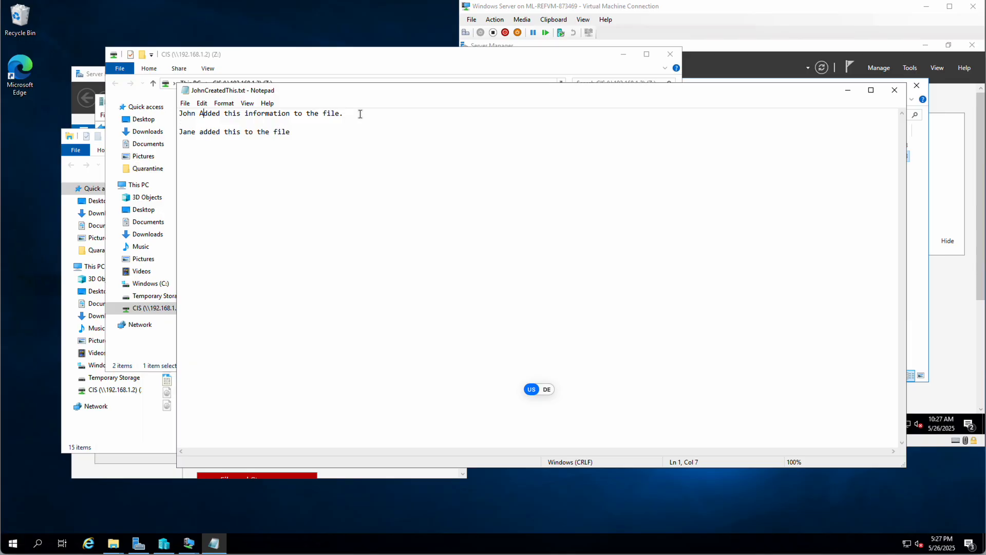
key("shift+Left")
key("Right")
key("BackSpace")
type("a")
key("Right")
key("Right")
key("Right")
key("Down")
key("Down")
key("Right")
left_click(360, 114)
type("(Jane fixed John's typeo")
key("Left")
type(".")
- Try saving over JohnCreatedThis.txt, hit the permission-denied error, and close without saving
left_click(895, 92)
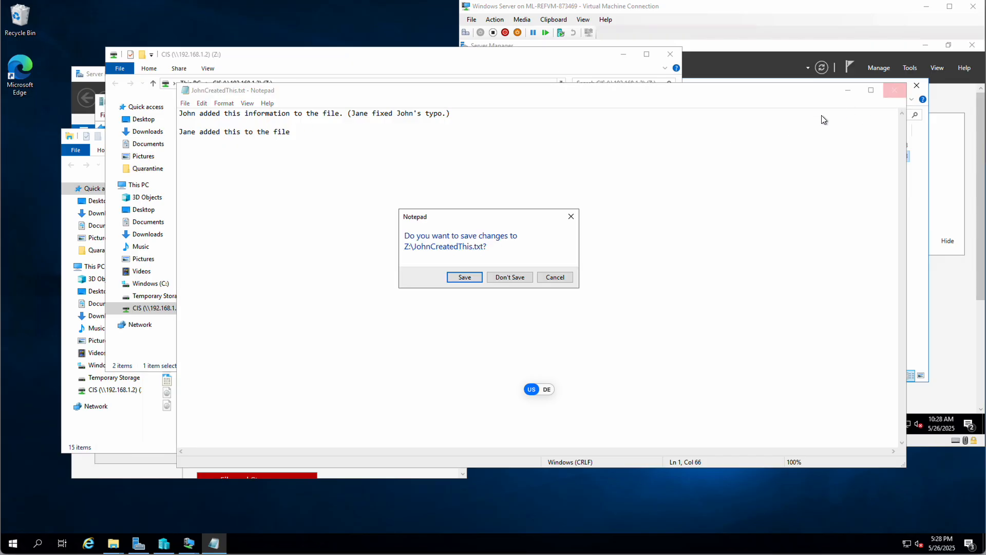
left_click(465, 277)
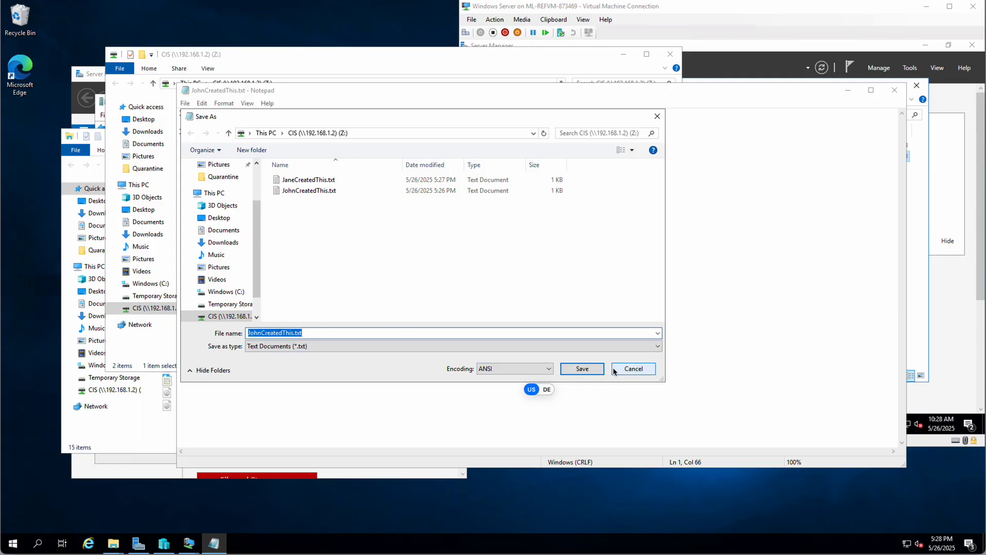
left_click(592, 370)
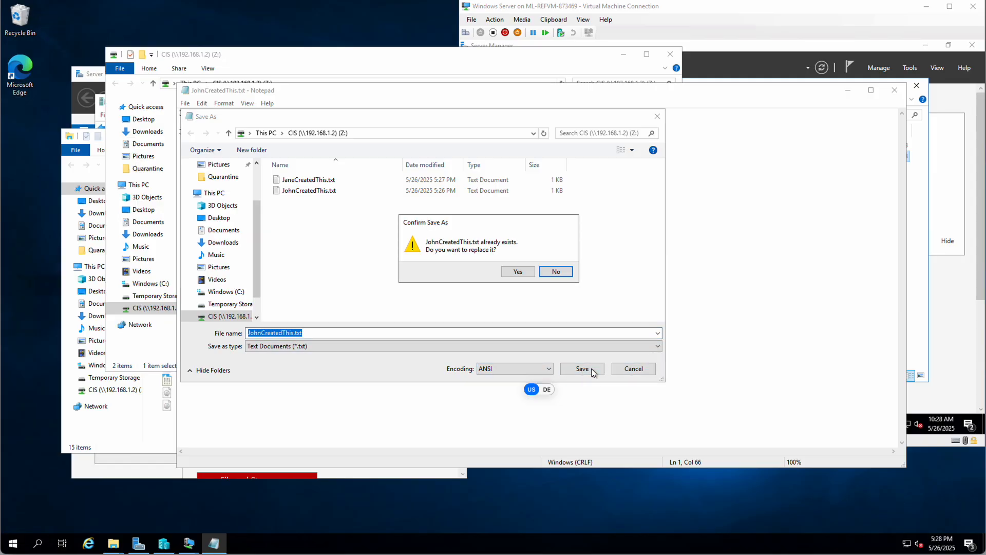
left_click(528, 275)
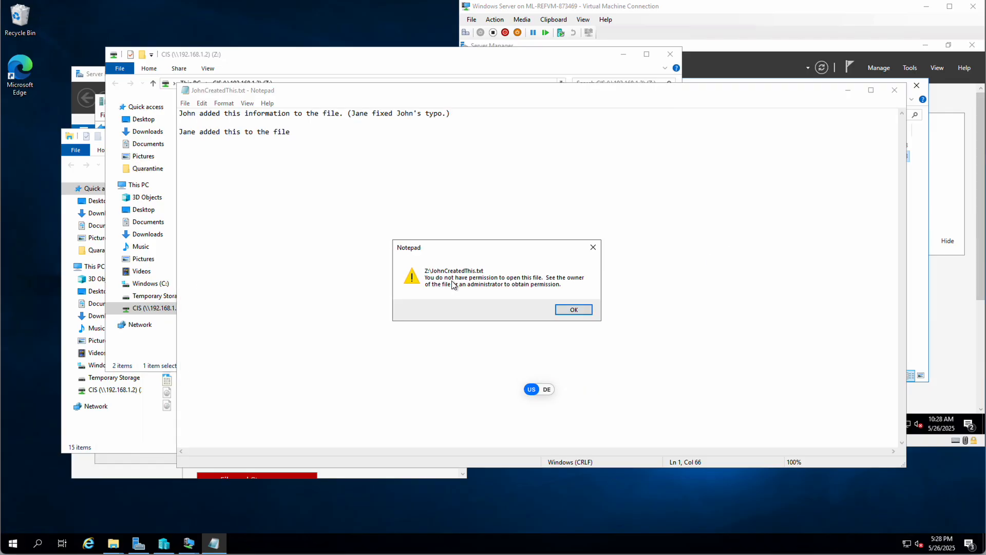
left_click(573, 310)
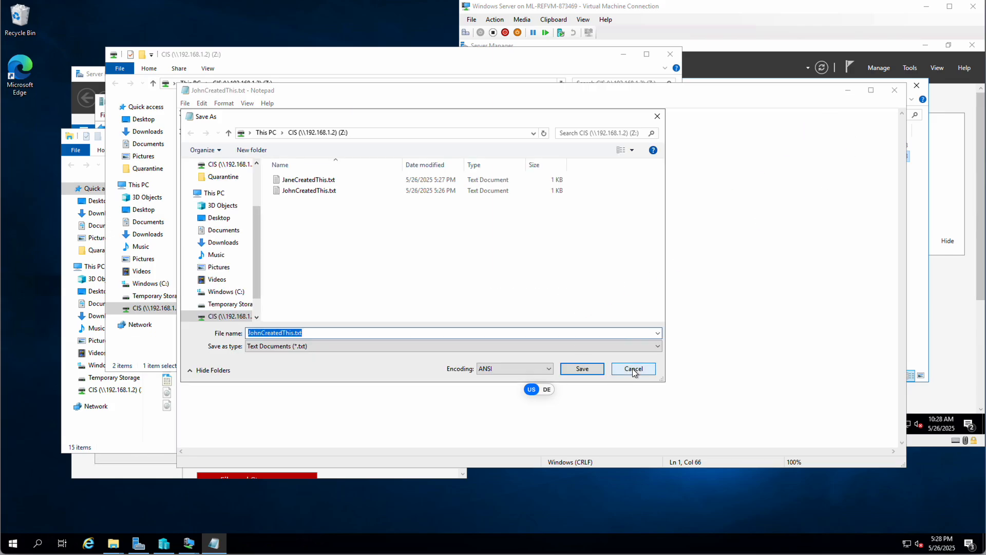
left_click(630, 371)
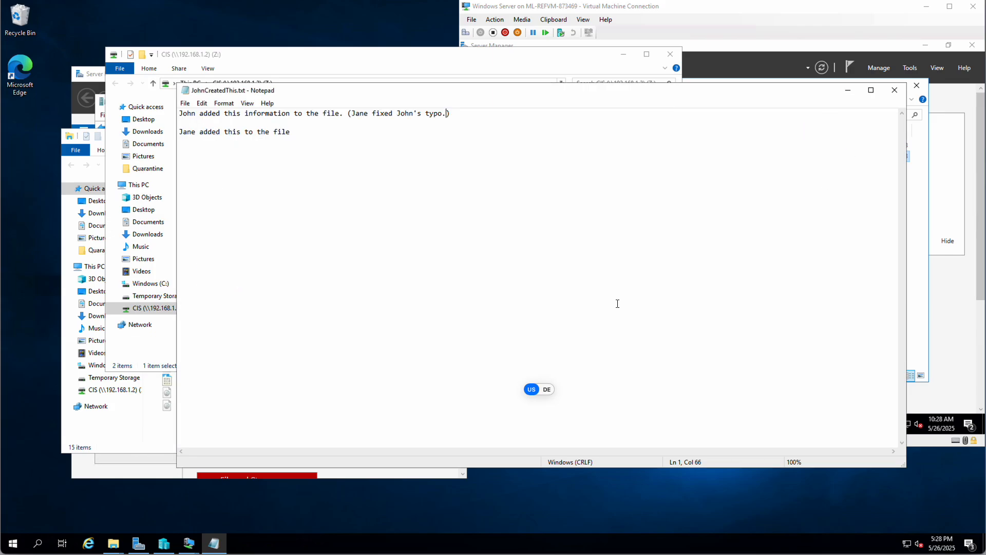
left_click(894, 93)
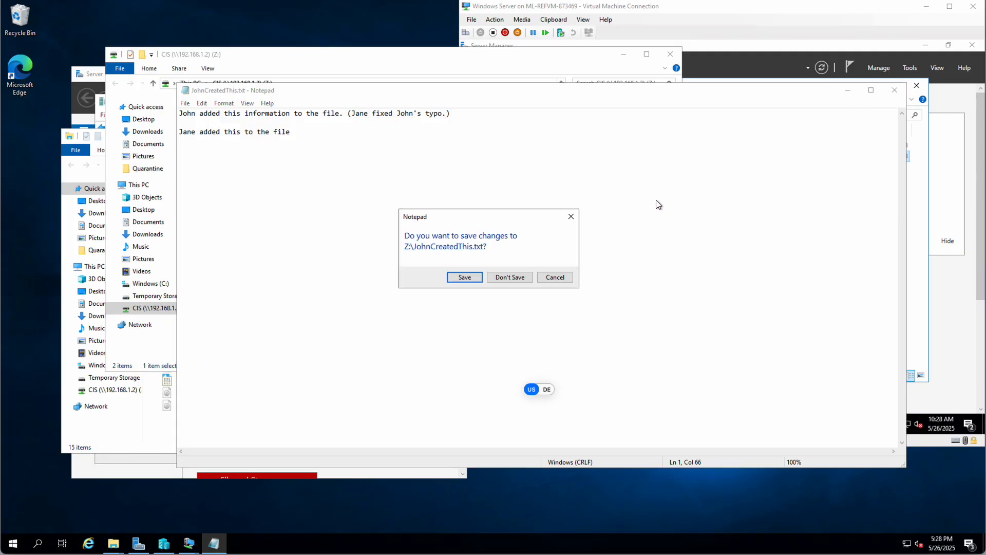
left_click(510, 279)
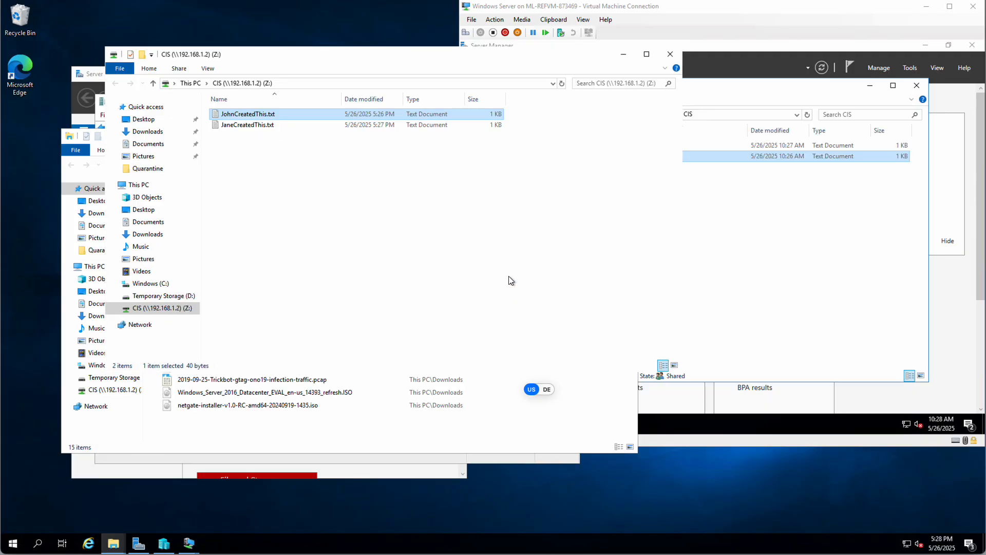
- On the server, open the Properties of the C:\CIS folder
left_click(804, 231)
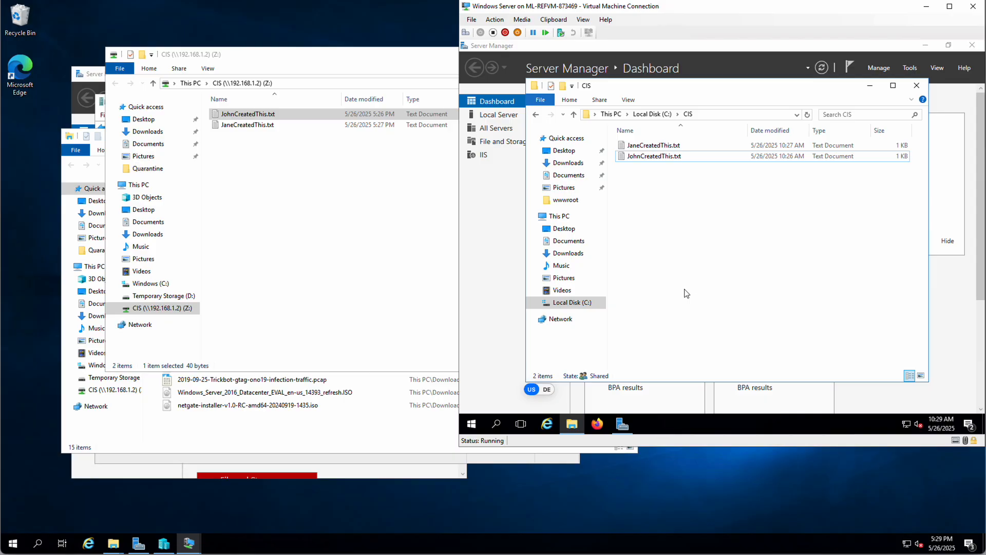
left_click(537, 303)
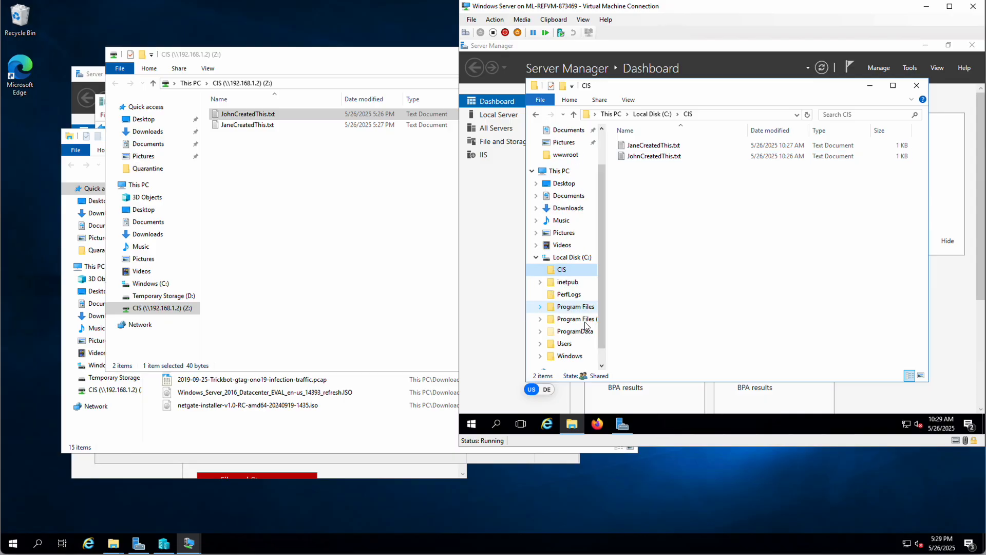
left_click(562, 262)
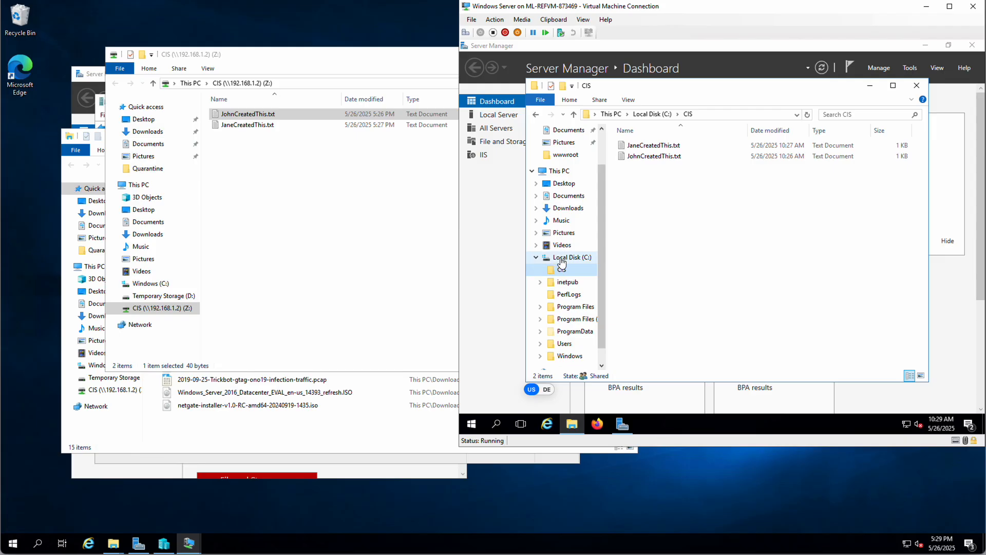
left_click(634, 147)
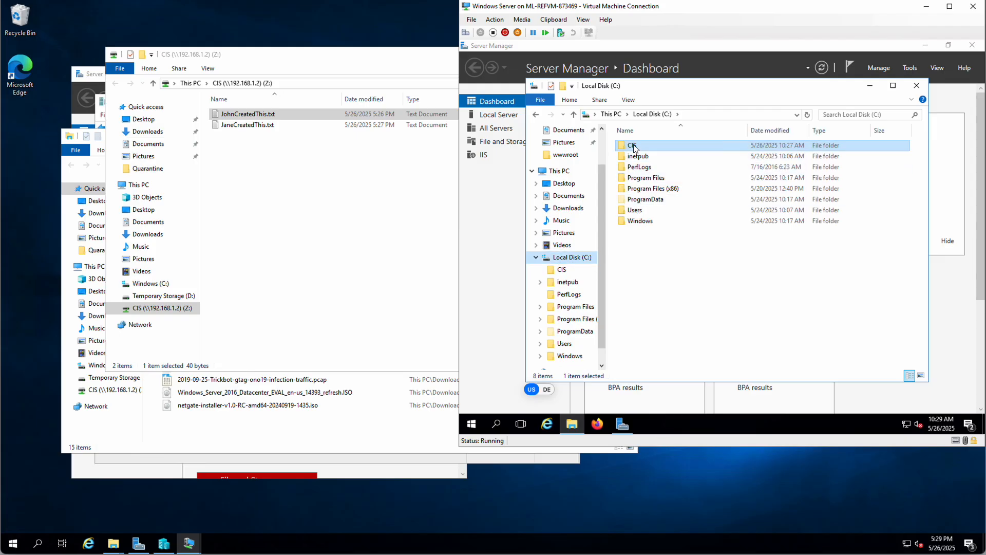
right_click(635, 148)
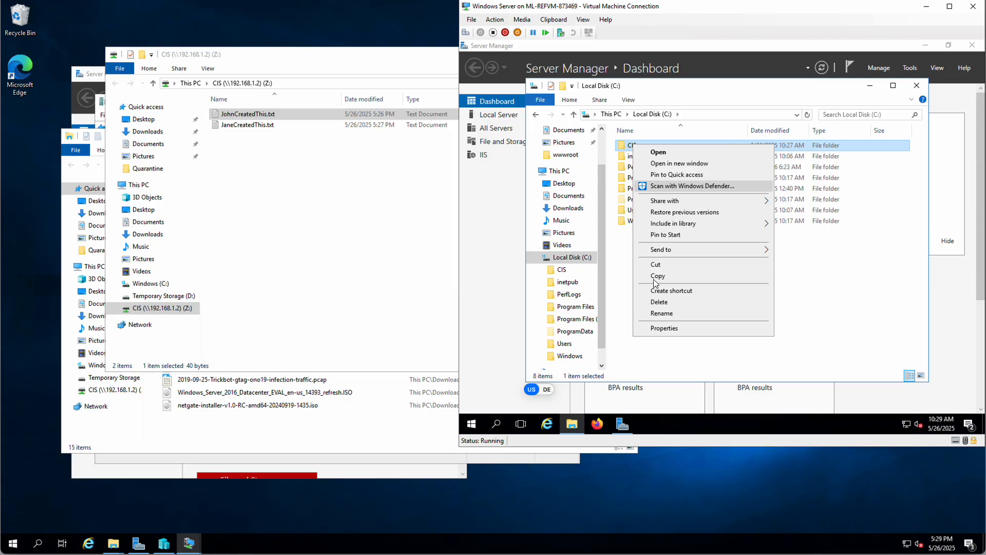
left_click(629, 263)
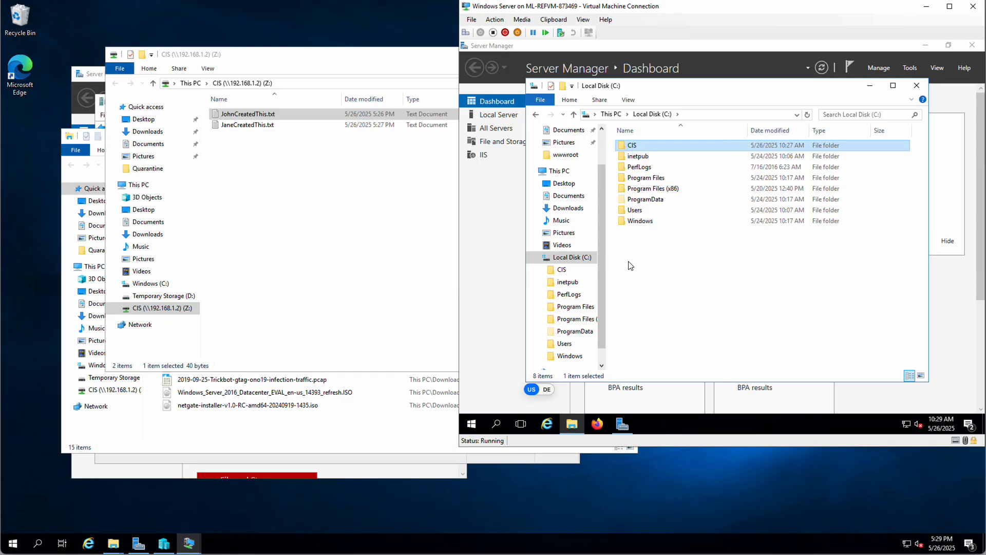
right_click(631, 145)
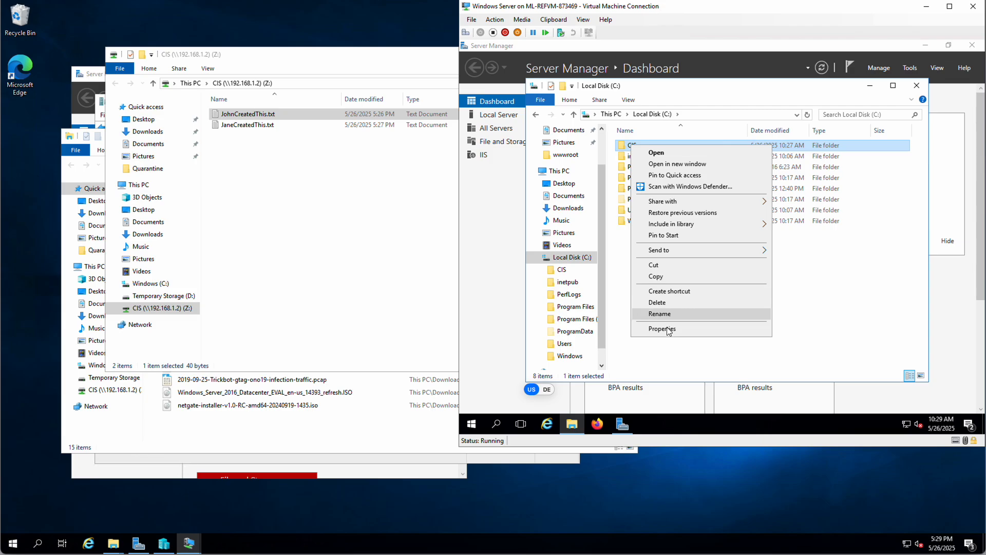
left_click(666, 329)
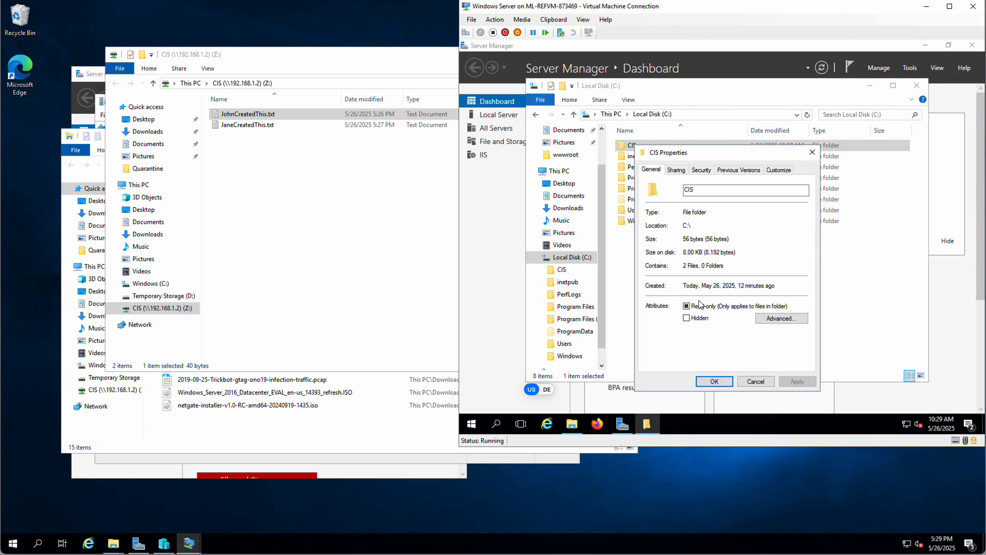
- Review the Security permissions for SYSTEM, Administrators, Users and CREATOR OWNER, then return to the Z: share window
left_click(701, 170)
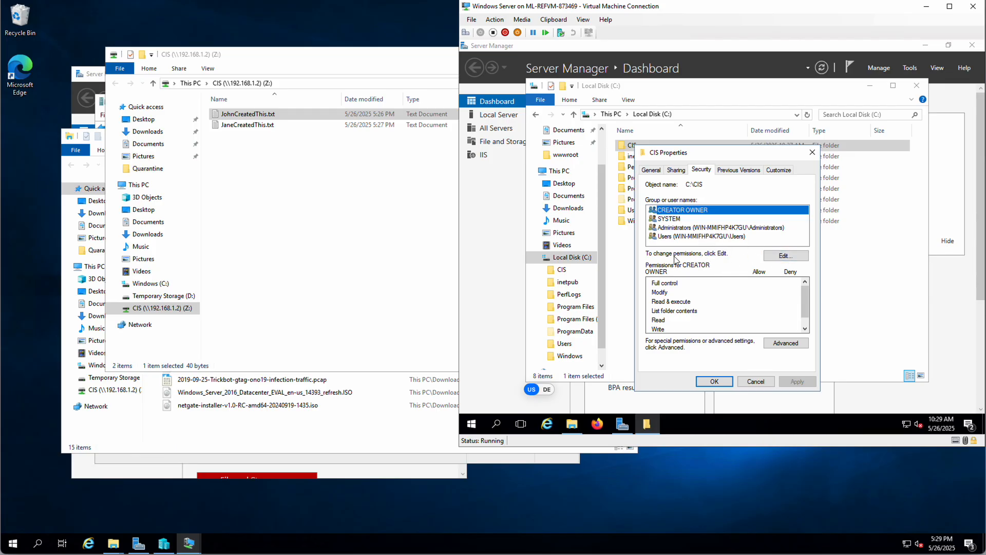
left_click(672, 220)
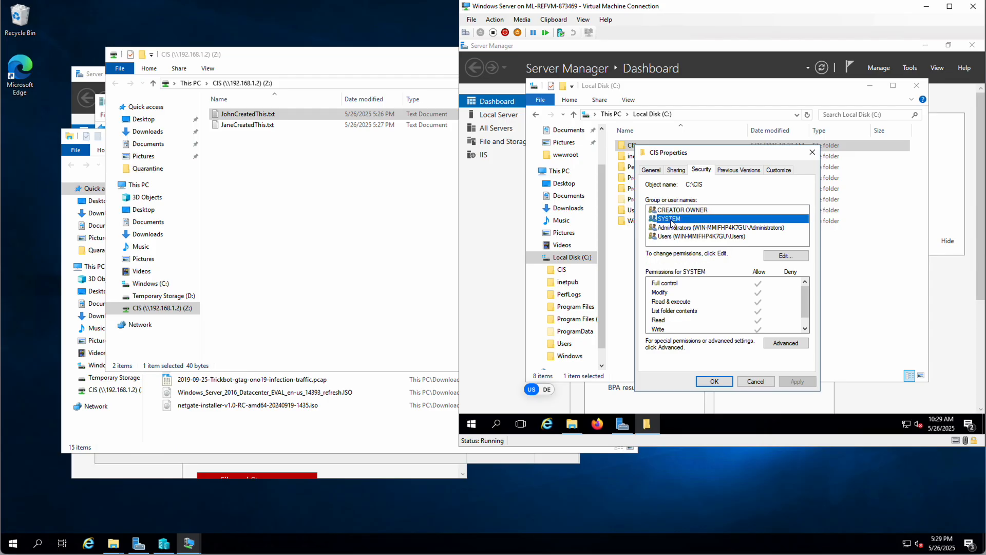
left_click(672, 227)
left_click(672, 237)
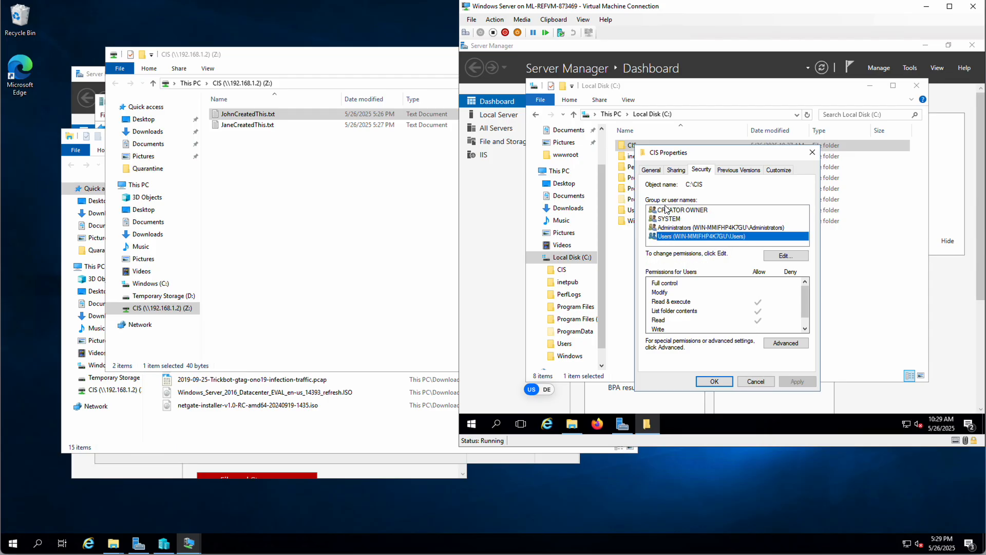
left_click(667, 211)
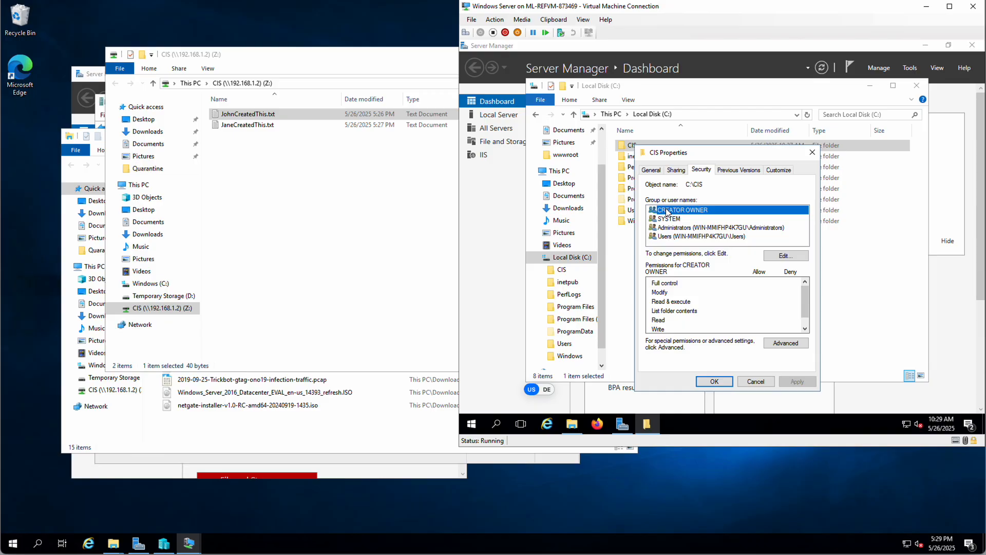
left_click(318, 230)
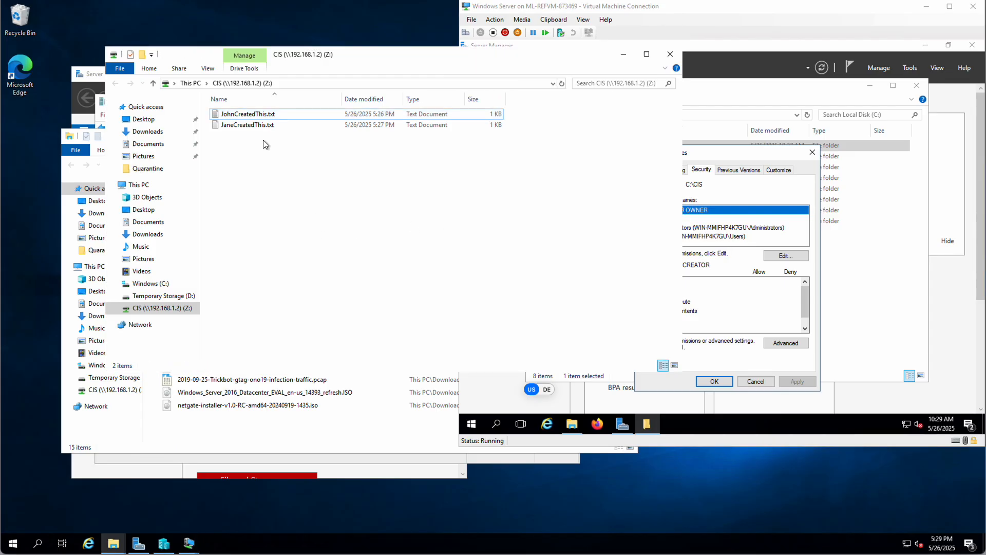
- Add the line 'Jane added more stuff' to JaneCreatedThis.txt and save it
double_click(235, 125)
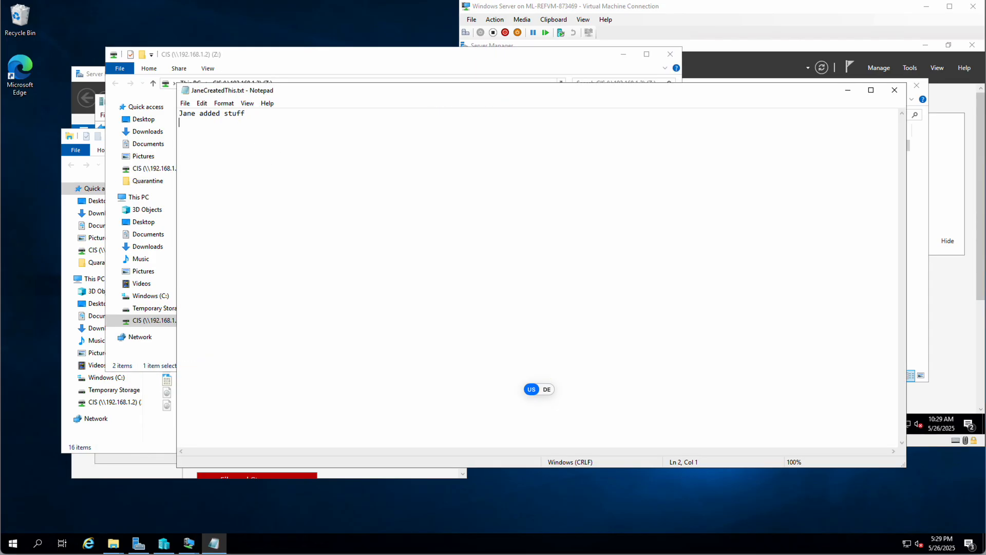
key("BackSpace")
key("BackSpace")
key("Return")
key("Return")
type("Jane added more stuff")
left_click(894, 90)
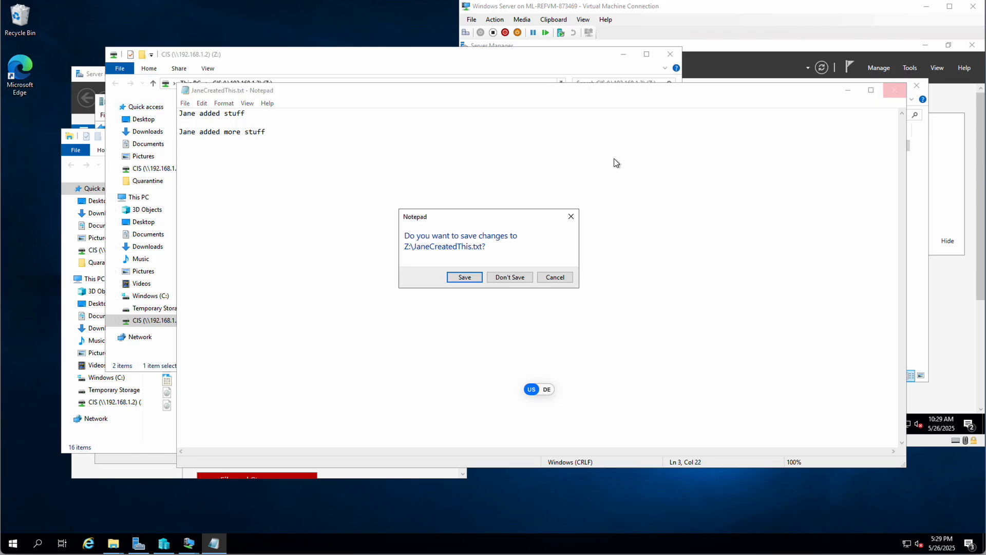
left_click(463, 277)
- Change line 1 to 'Jane Added stuff (Jane modified this line)', save, then reopen to verify
double_click(247, 126)
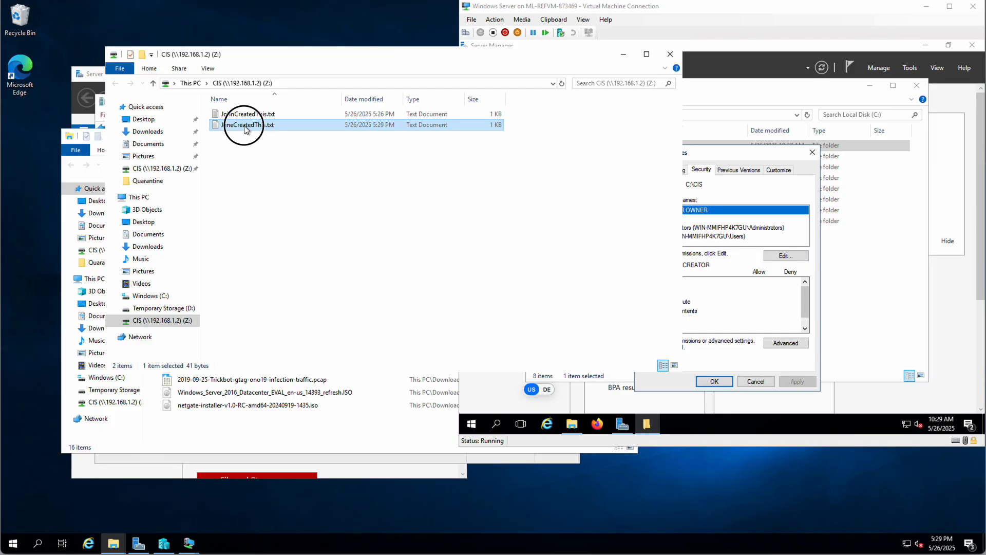
left_click(252, 114)
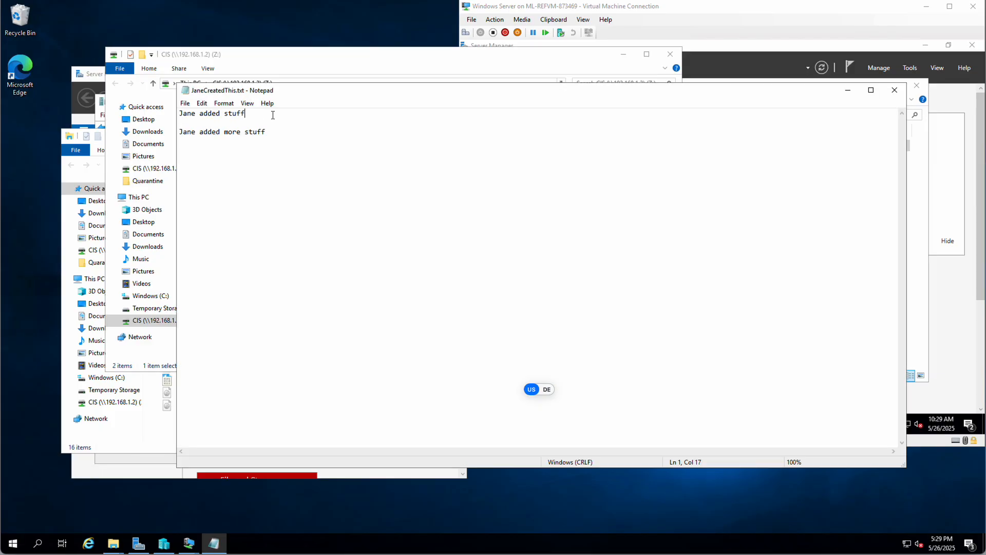
key("Left")
key("Left")
key("Left")
key("Left")
key("Left")
key("Left")
key("Left")
key("Left")
key("Left")
key("Left")
key("Left")
key("Left")
key("Left")
key("Left")
key("Left")
type("A")
key("Right")
key("Right")
key("Right")
key("Right")
key("Right")
key("Right")
key("Right")
key("Right")
key("Right")
type("(Jane modified this line)")
left_click(895, 90)
left_click(464, 276)
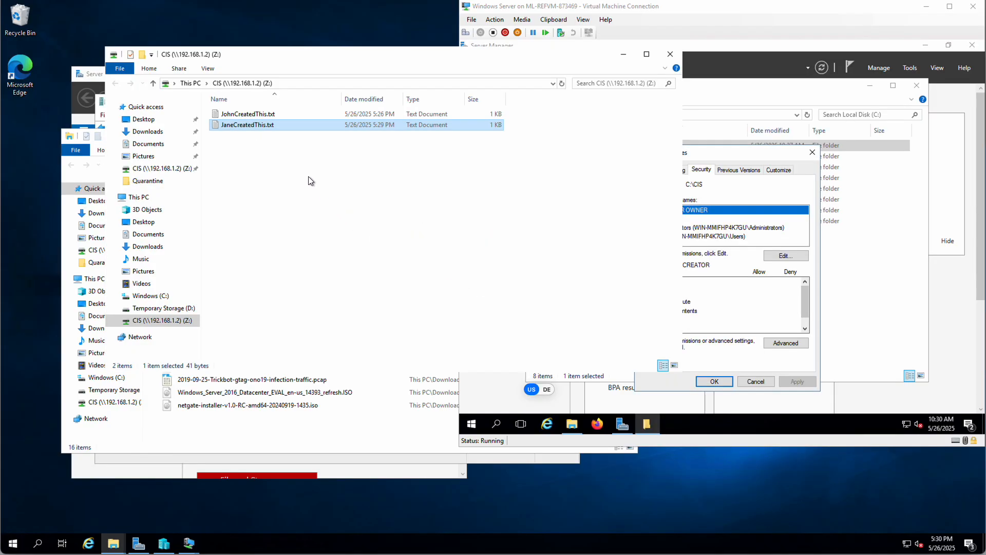
double_click(255, 124)
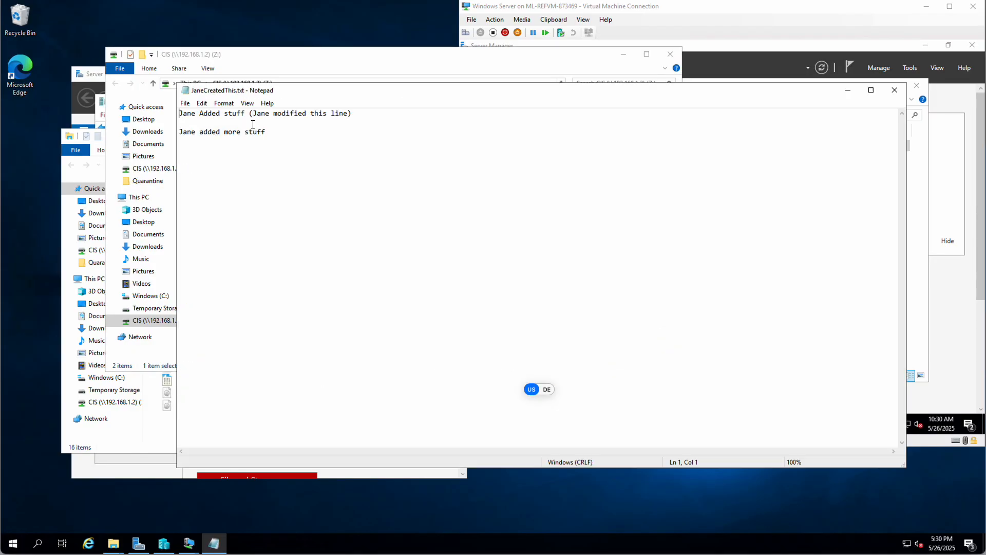
left_click(894, 90)
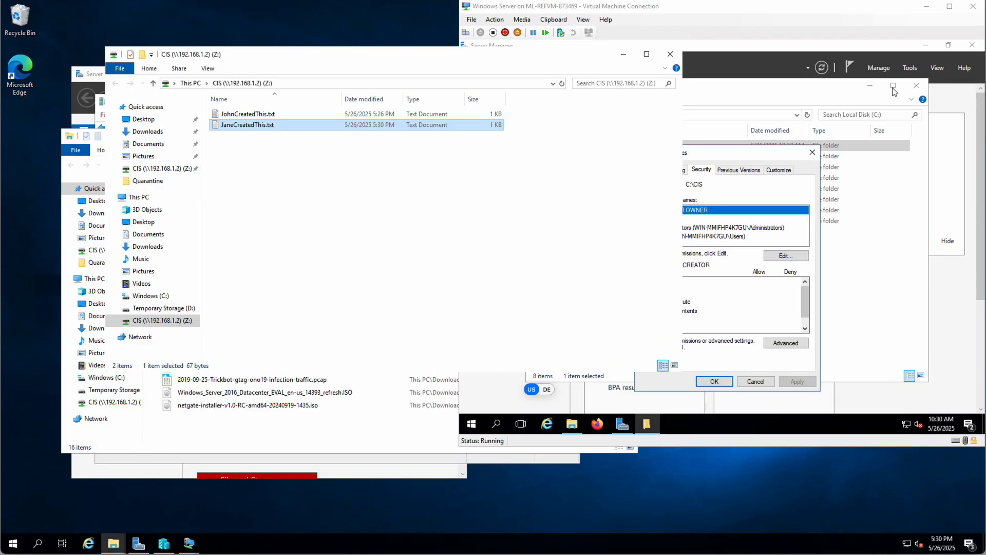
- On the server, open the editable CIS permissions and inspect the Users group's rights
left_click(771, 158)
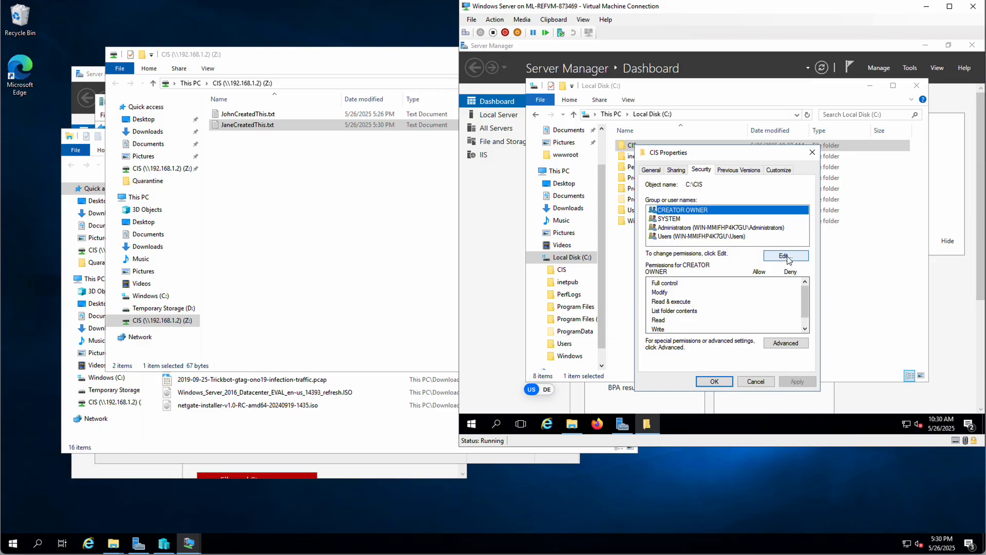
left_click(786, 255)
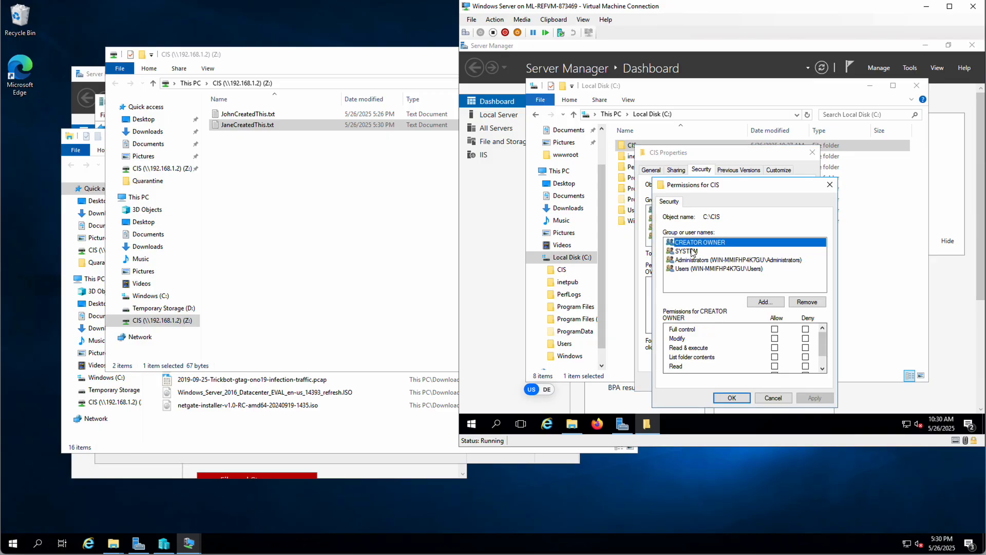
left_click(688, 268)
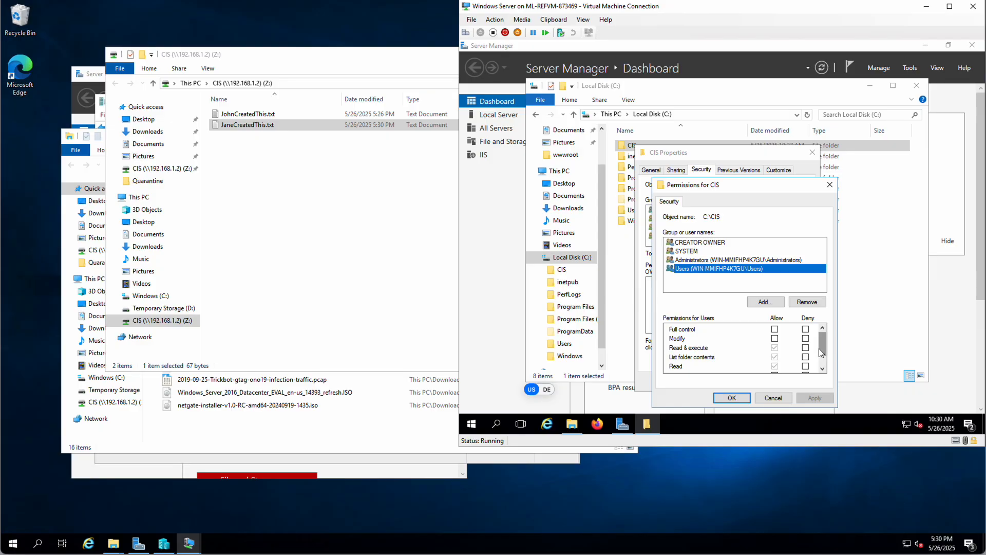
mouse_move(820, 353)
left_mouse_down()
mouse_move(824, 366)
mouse_move(823, 334)
left_mouse_up()
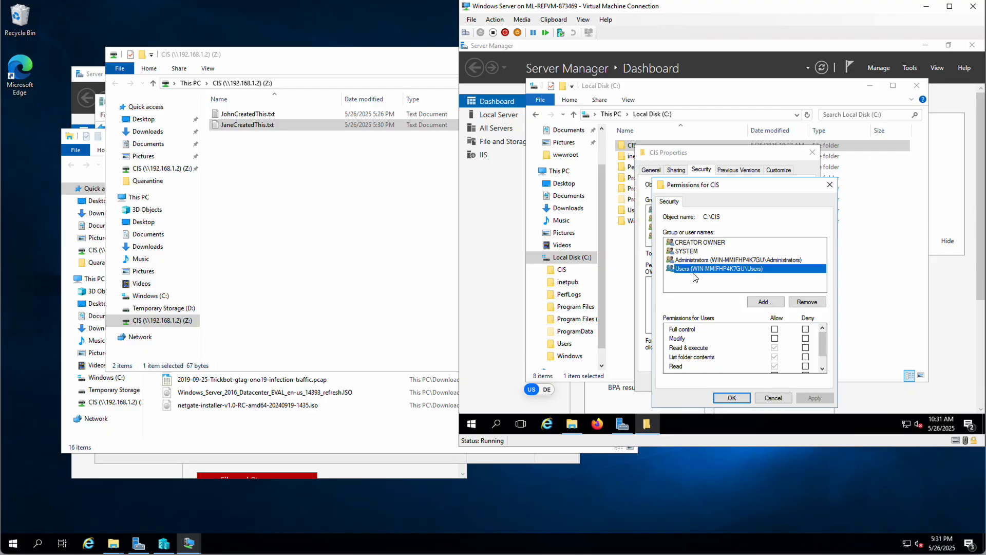
- Close the CIS folder's Select Users, Permissions and Properties dialogs without making changes
left_click(765, 303)
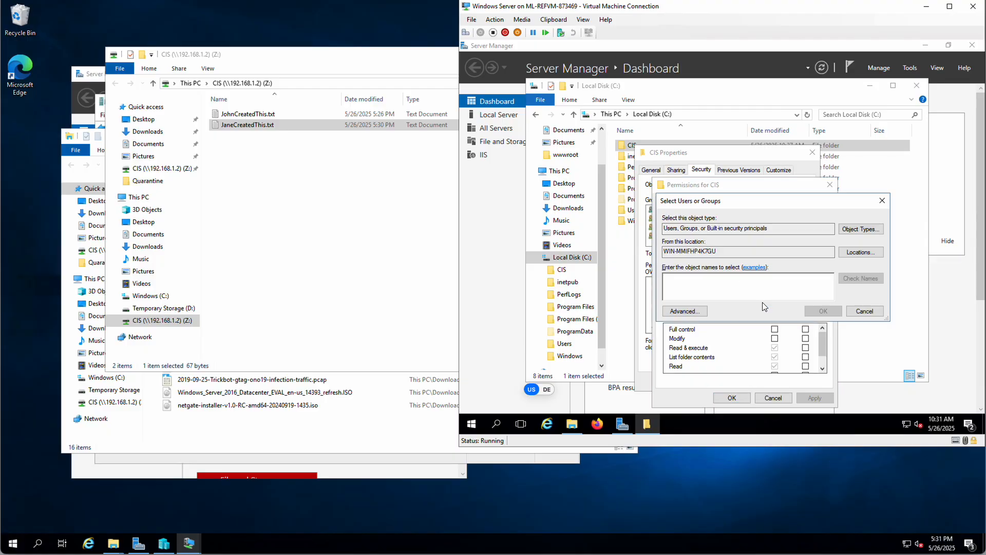
left_click(865, 309)
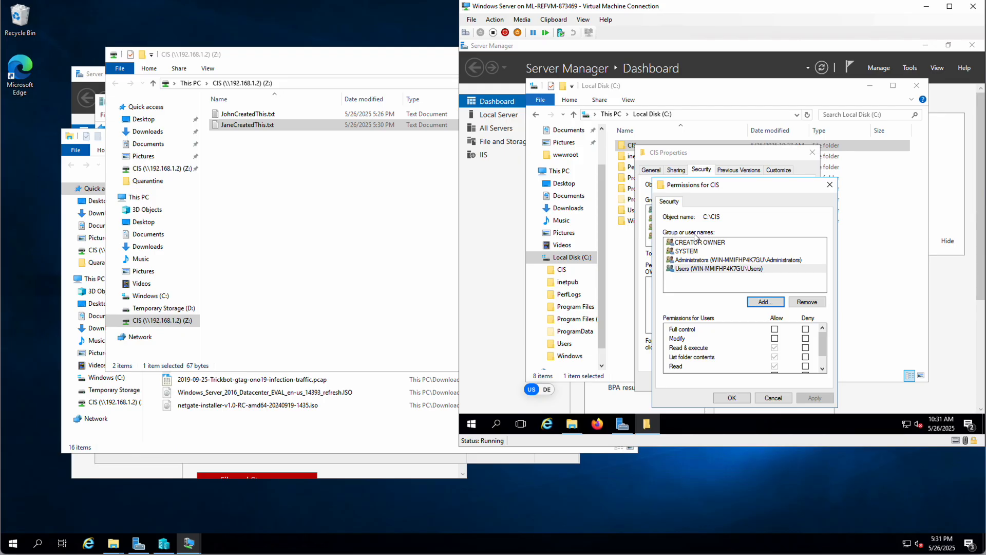
left_click(779, 399)
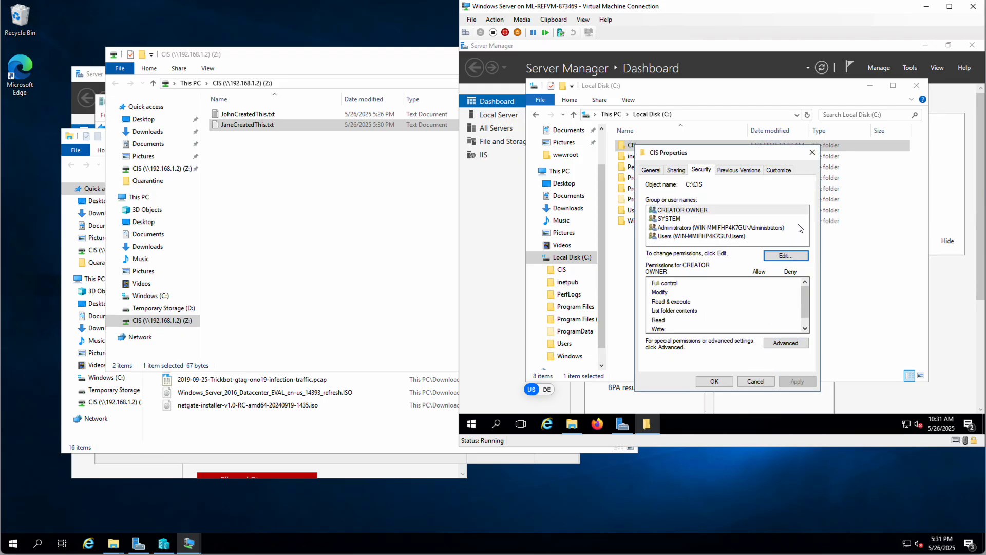
left_click(812, 152)
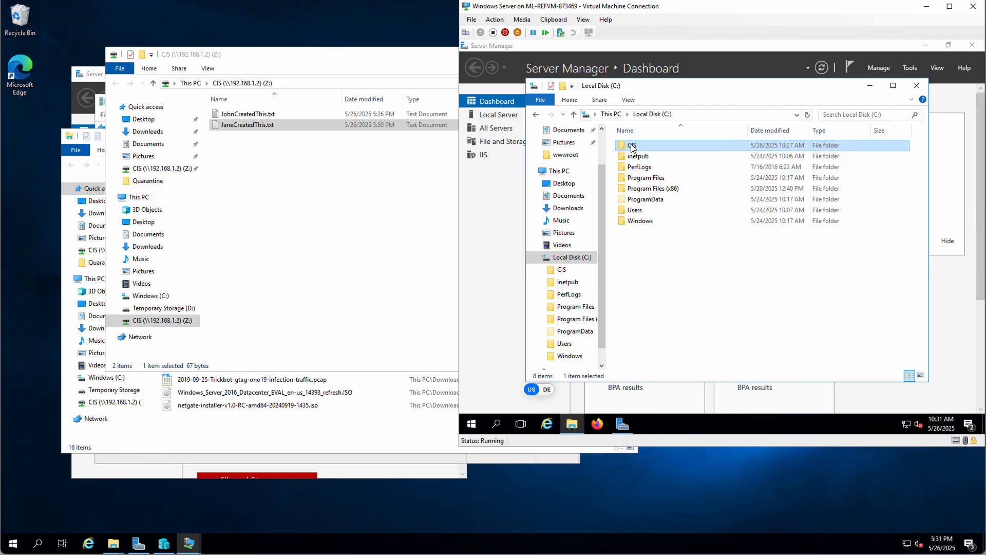
right_click(632, 148)
- Add the CIS group to the C:\CIS folder's security permissions
left_click(661, 326)
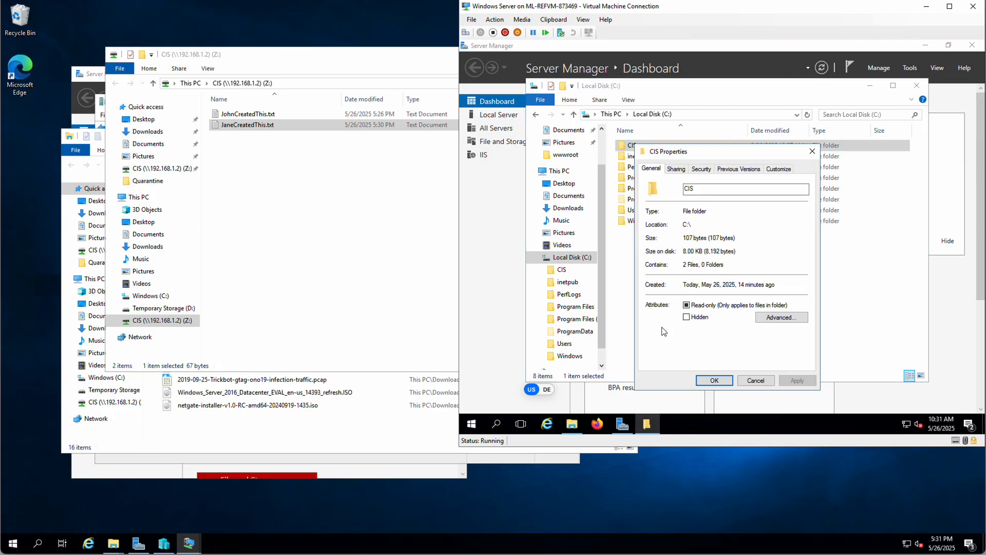
left_click(701, 170)
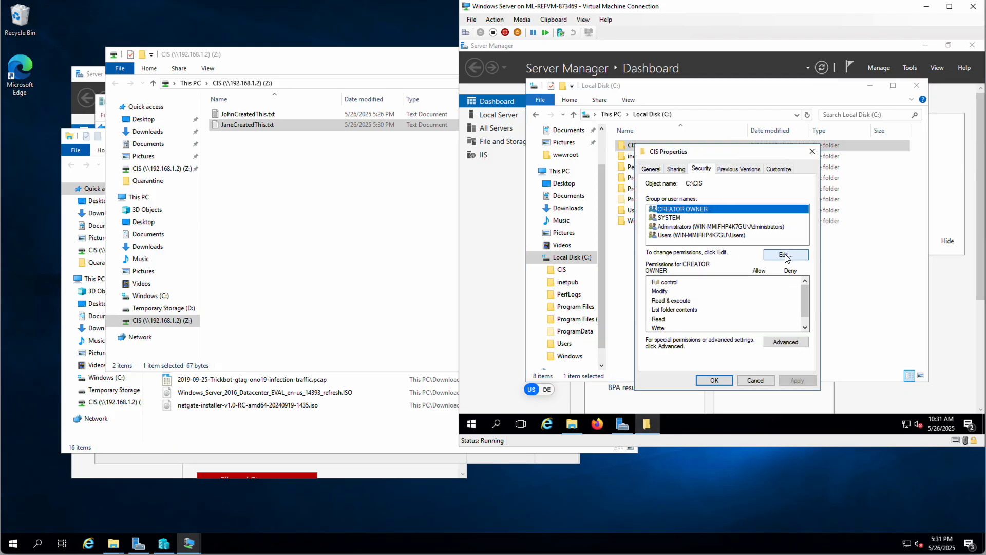
left_click(785, 256)
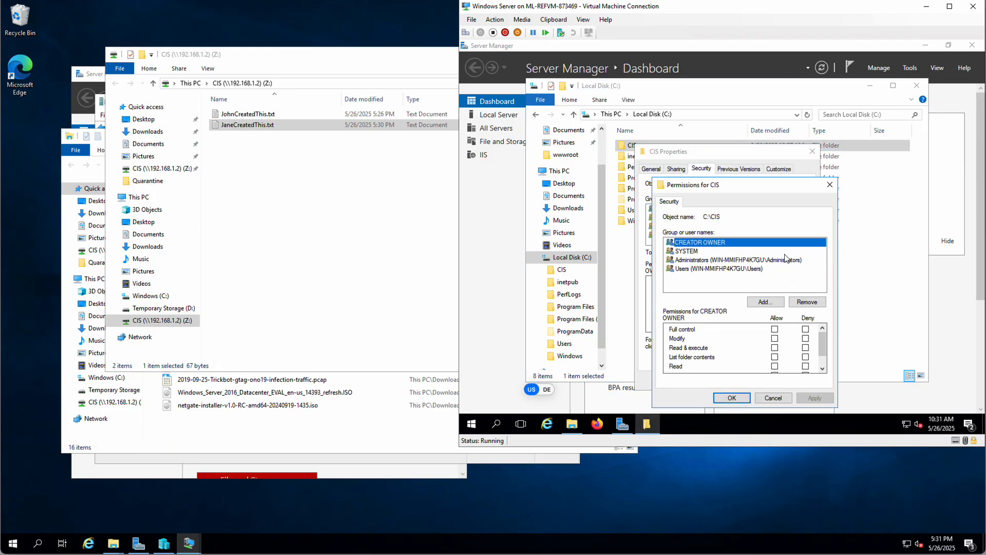
left_click(780, 303)
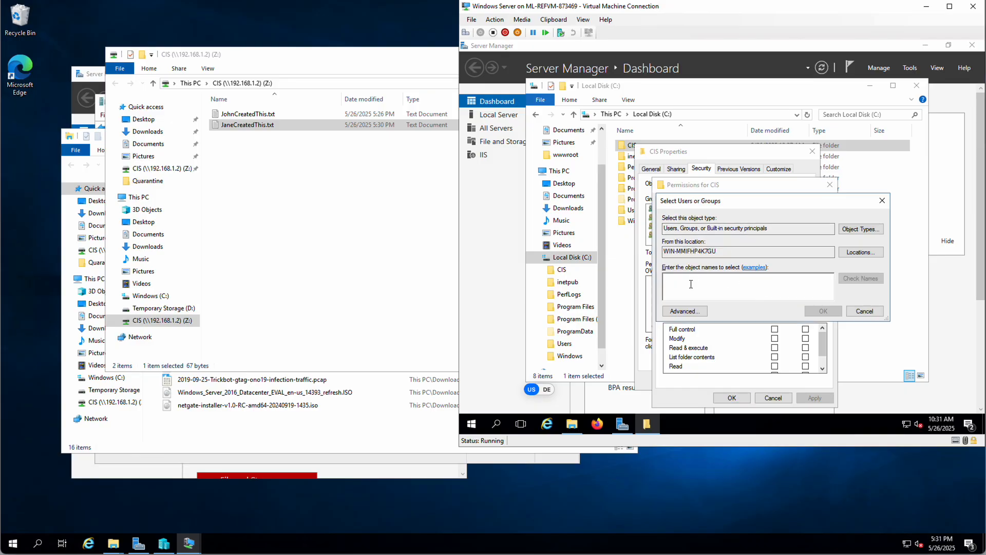
type("CIS")
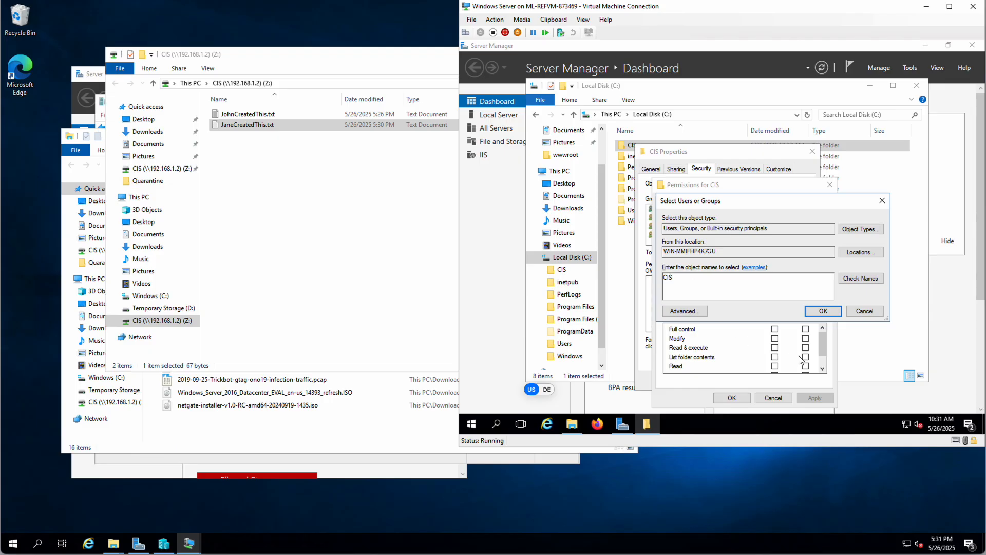
left_click(868, 279)
left_click(823, 311)
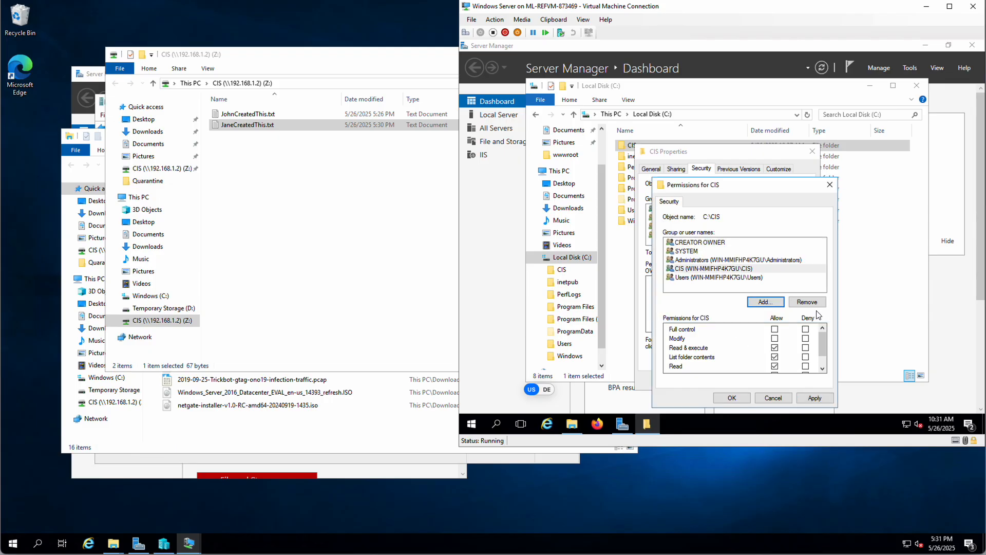
- Grant the CIS group Full control on C:\CIS, apply it, and return to the Z: share
left_click(711, 268)
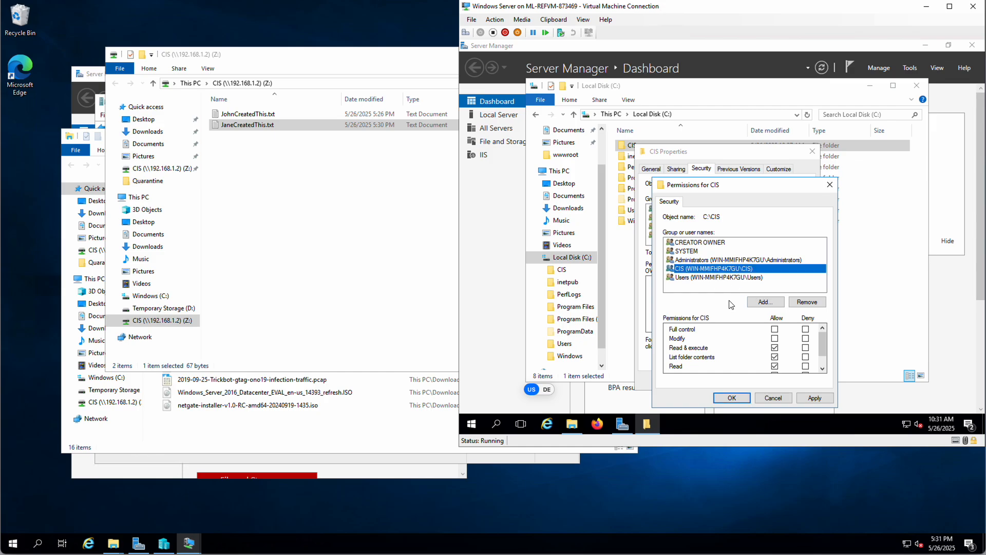
left_click(775, 329)
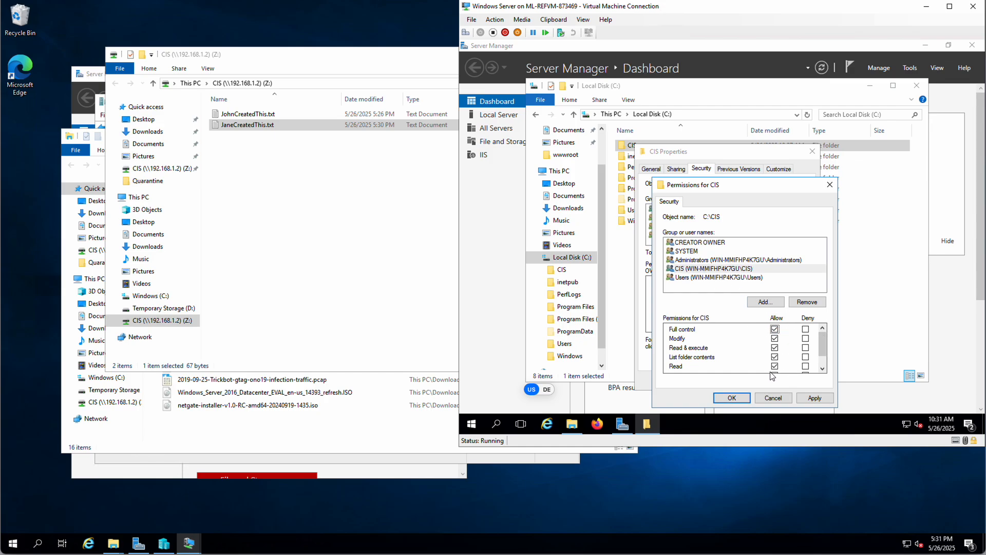
left_click_drag(822, 344, 820, 329)
left_click(818, 396)
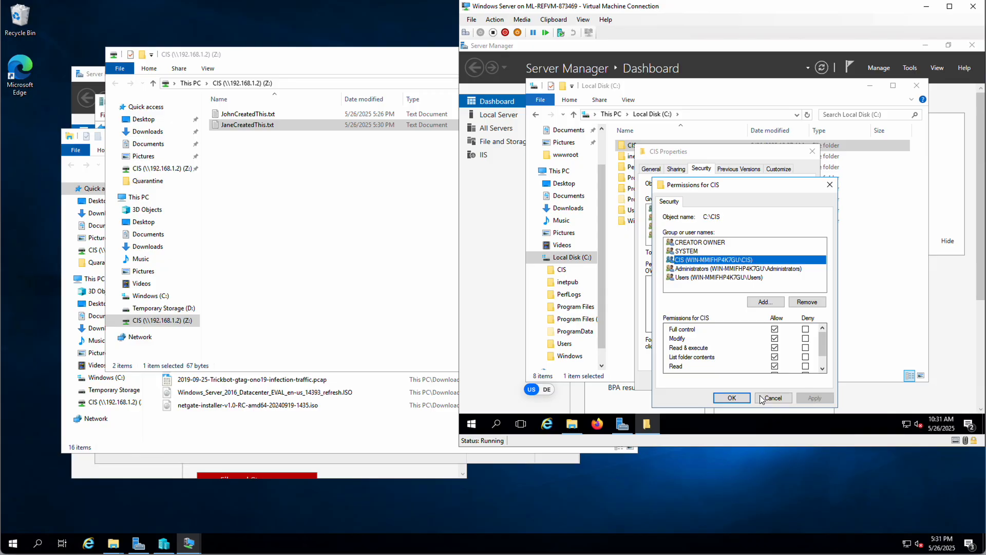
left_click(732, 398)
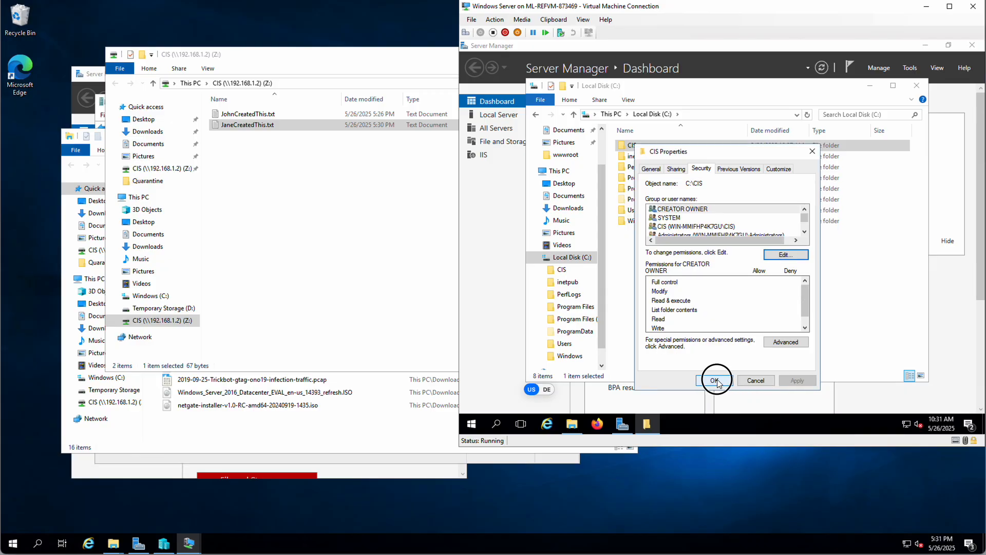
left_click(717, 383)
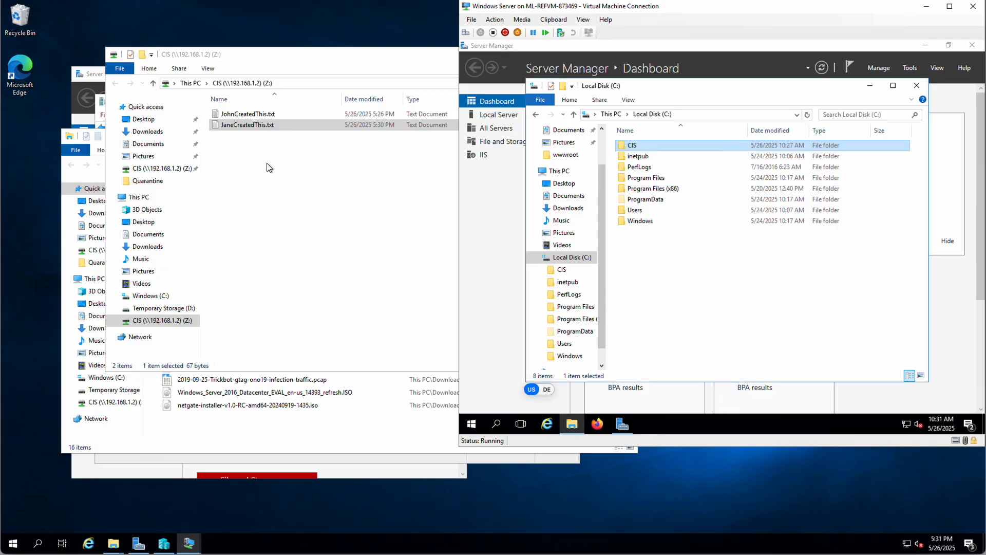
left_click(245, 162)
left_click(239, 126)
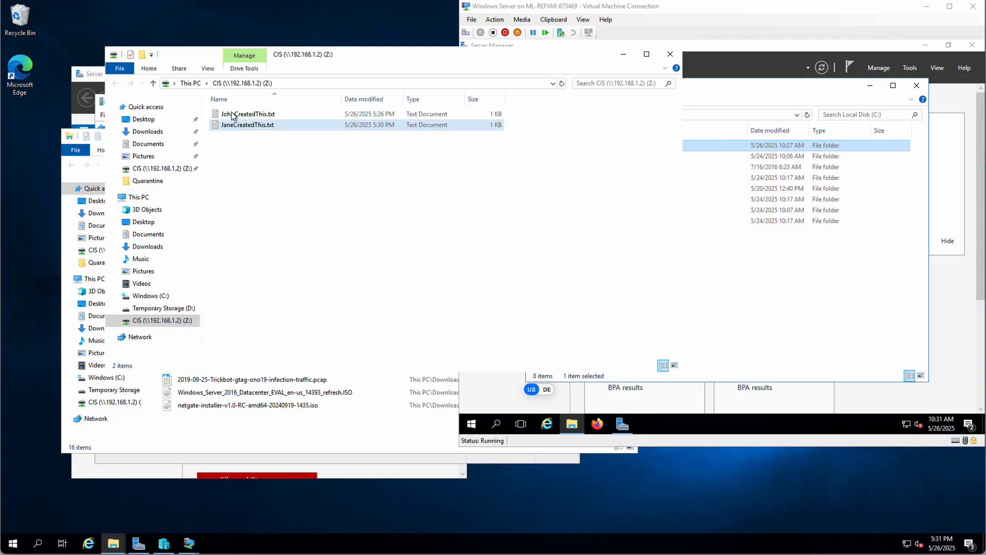
- In JohnCreatedThis.txt, lowercase 'Added', append a Jane fix note, and save on closing
double_click(233, 114)
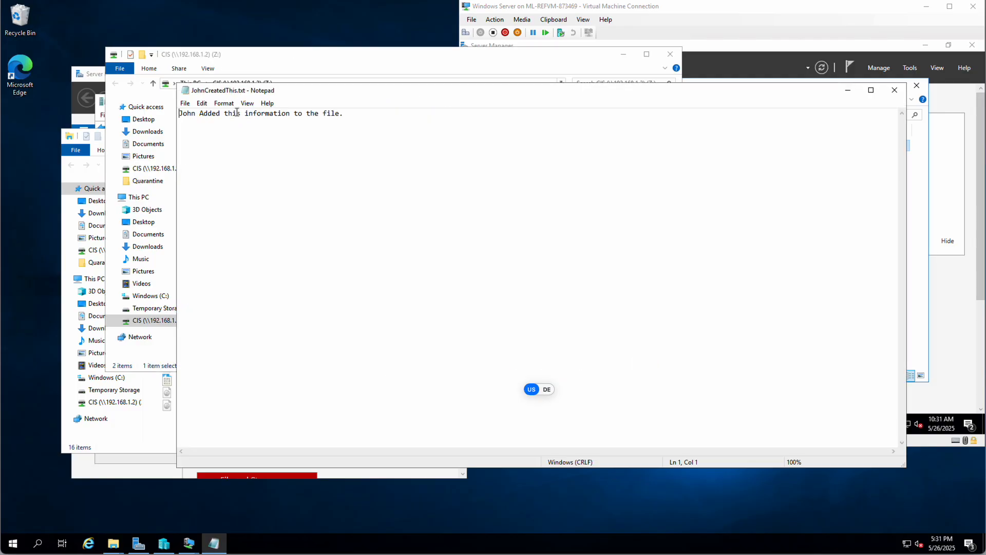
left_click(359, 113)
left_click(199, 112)
key("shift+Right")
type("a")
key("Right")
key("Right")
key("Right")
key("Right")
key("Right")
key("Right")
key("Right")
type("(Jane fix this")
key("BackSpace")
key("BackSpace")
key("BackSpace")
type("ed this) line")
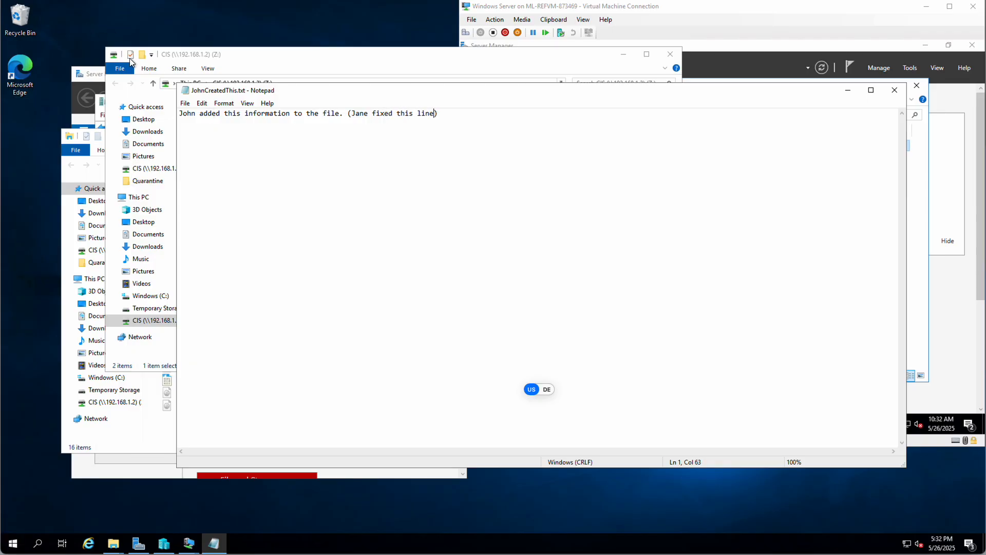
left_click(894, 90)
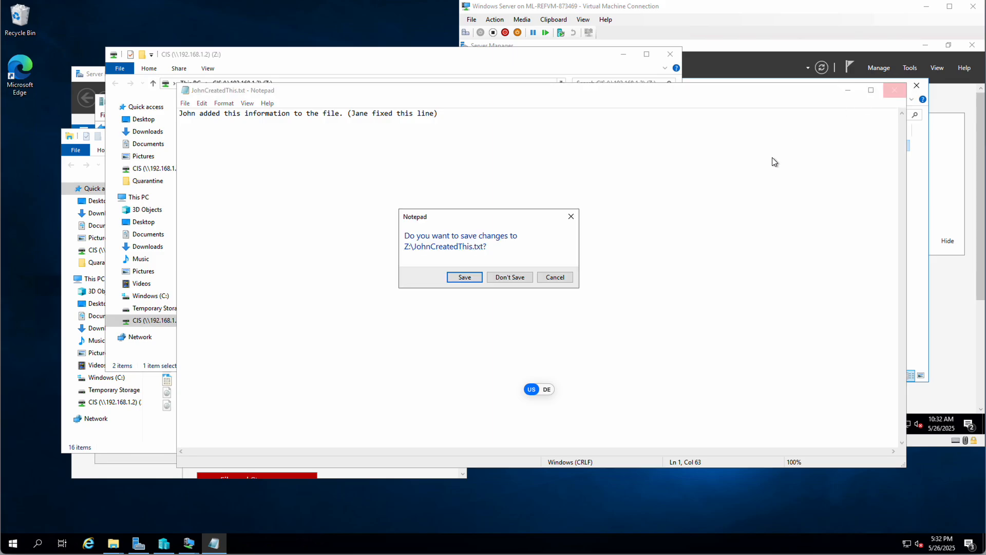
left_click(463, 277)
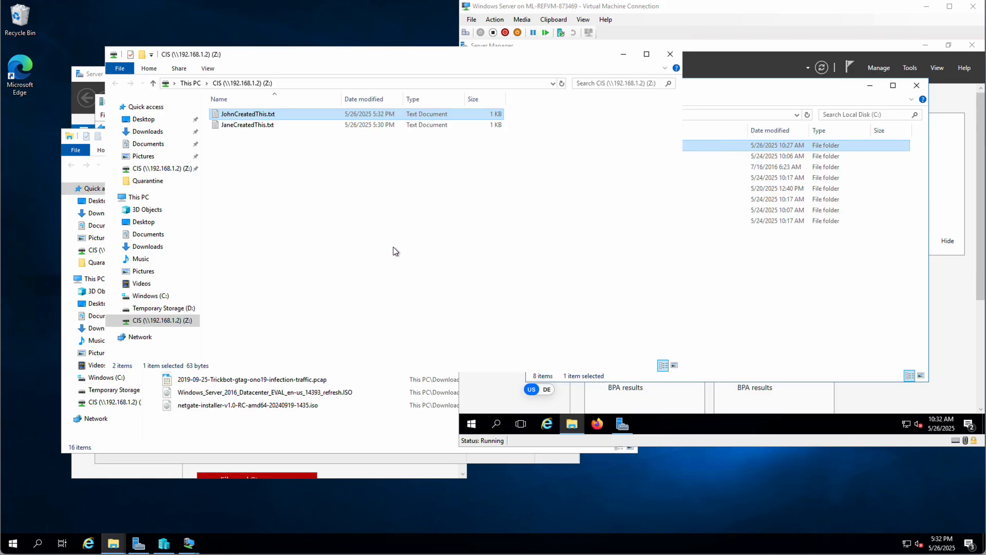
- Reopen JohnCreatedThis.txt, add the line 'Jane can add stuff', and save it
double_click(251, 114)
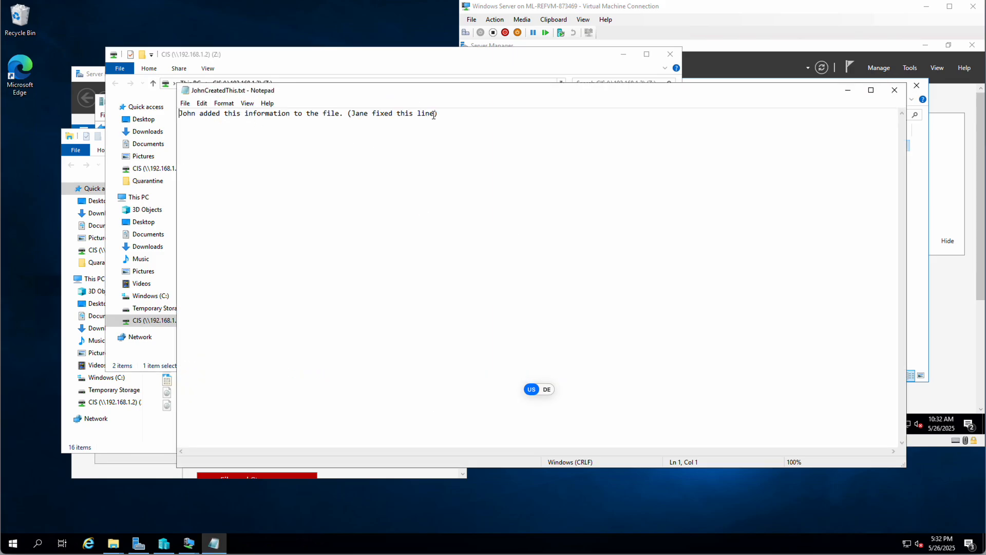
left_click(453, 113)
type("Jan")
type("uff")
left_click(185, 104)
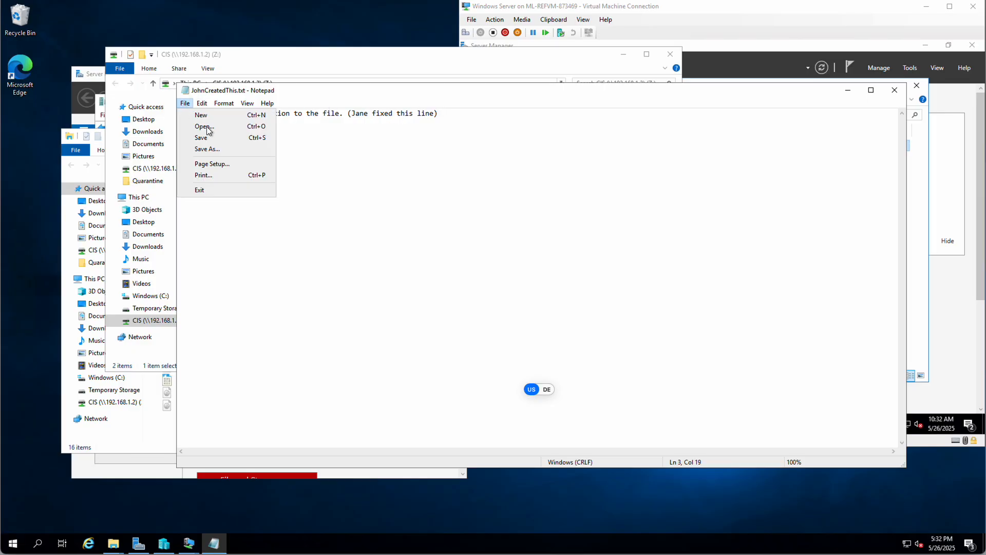
left_click(196, 136)
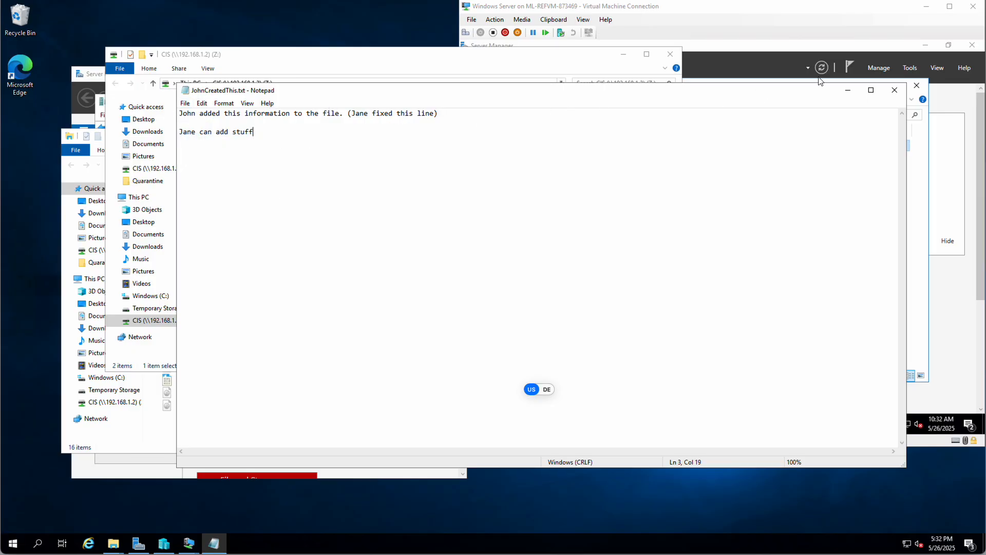
left_click(897, 90)
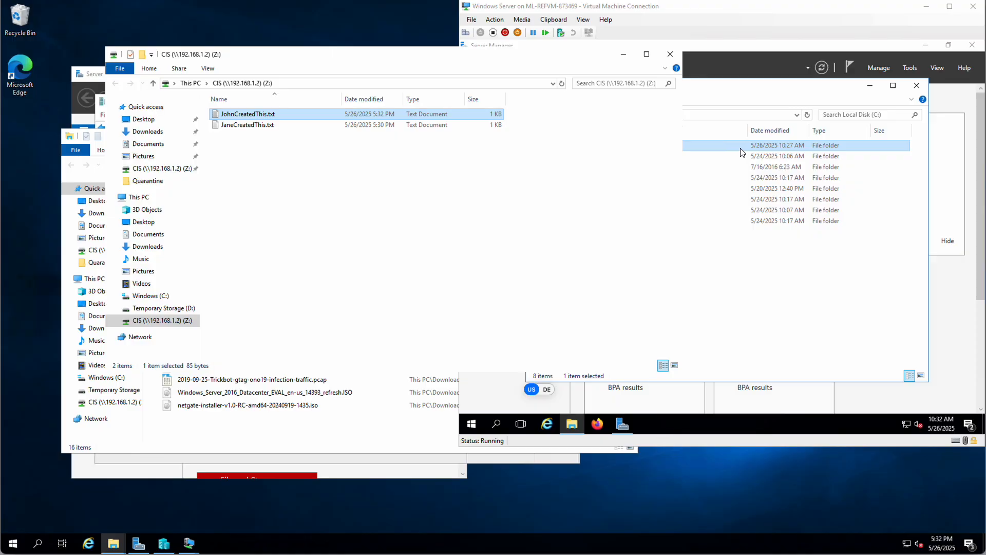
- On the server, open C:\CIS and read JohnCreatedThis.txt to confirm the host's edits
left_click(772, 17)
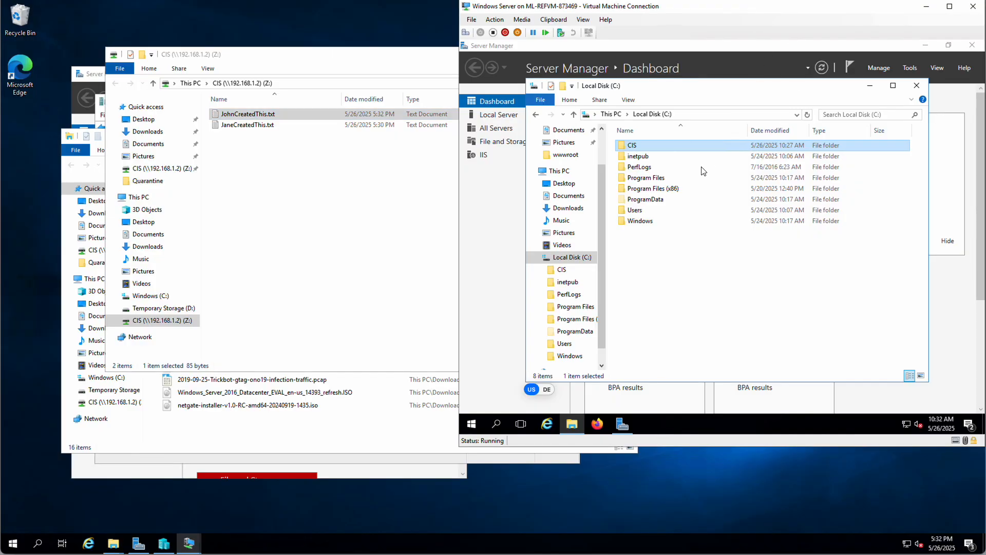
double_click(628, 146)
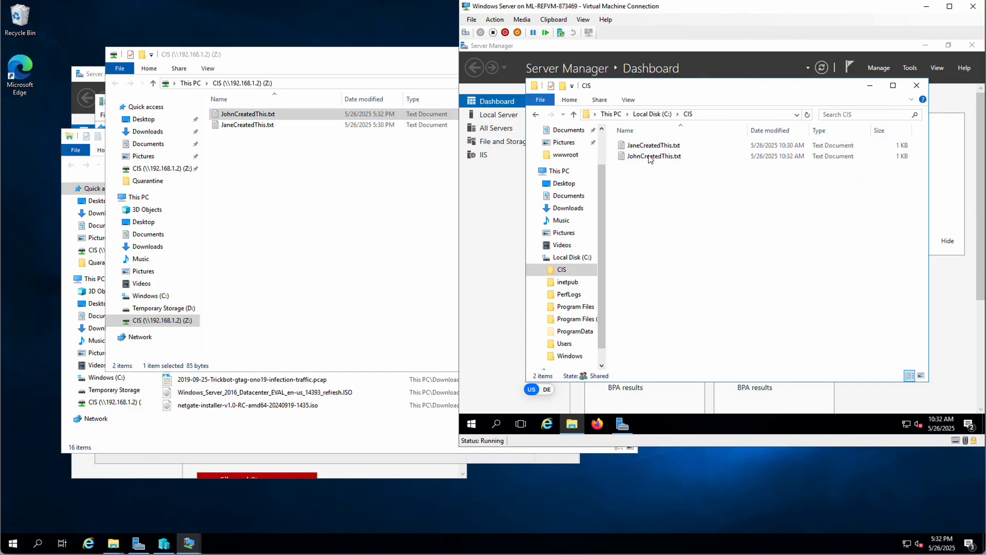
double_click(642, 156)
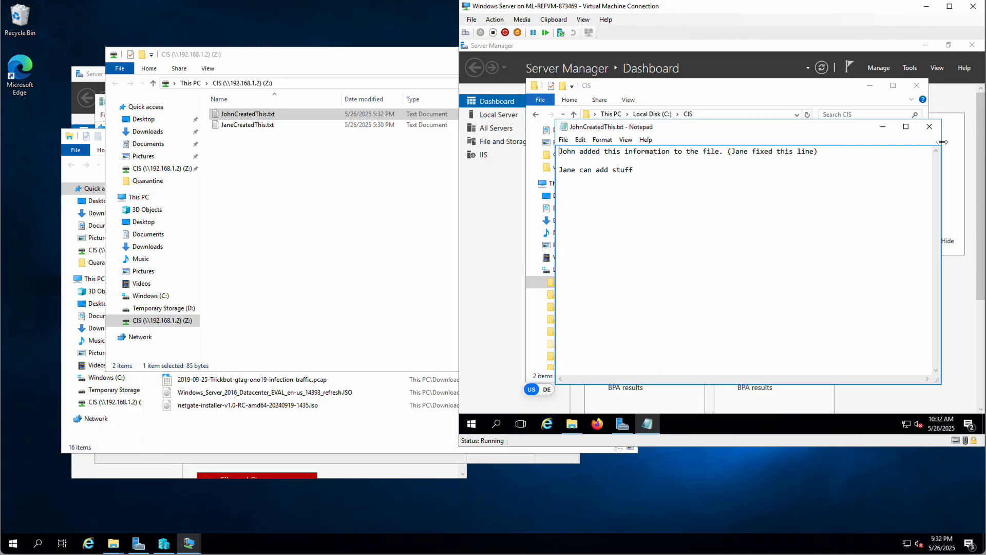
left_click(929, 126)
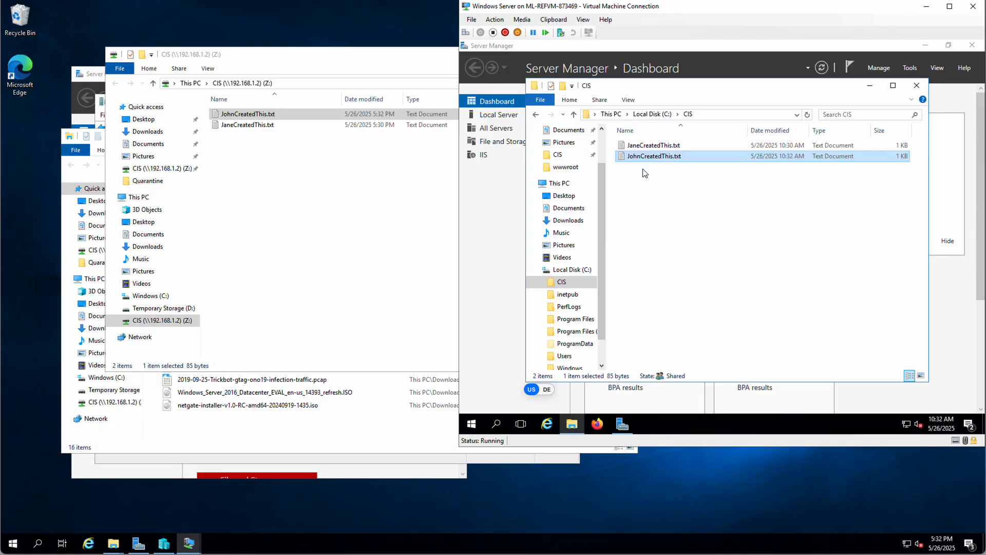
right_click(562, 284)
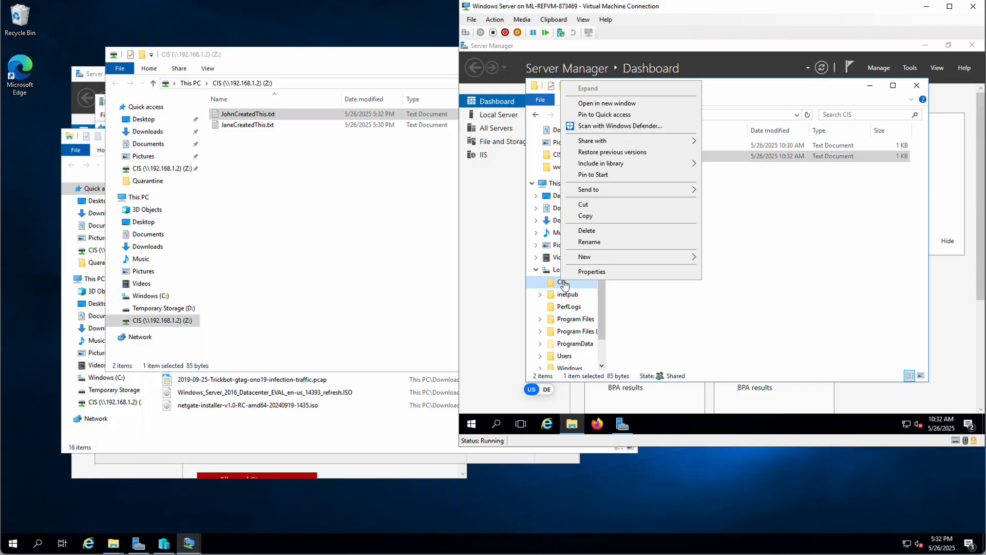
- Review C:\CIS permissions: the CIS group can write while Users can only read
left_click(594, 266)
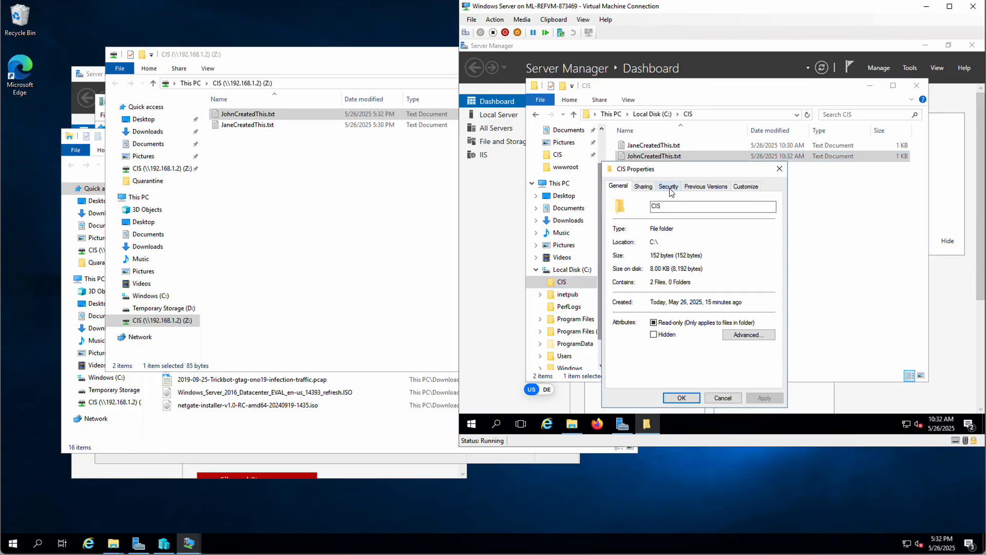
left_click(669, 186)
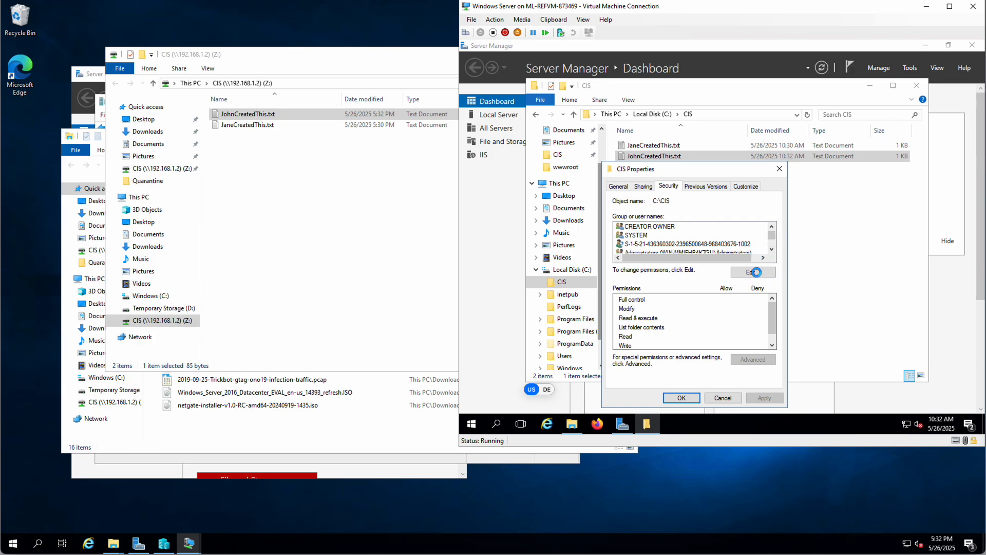
left_click(757, 273)
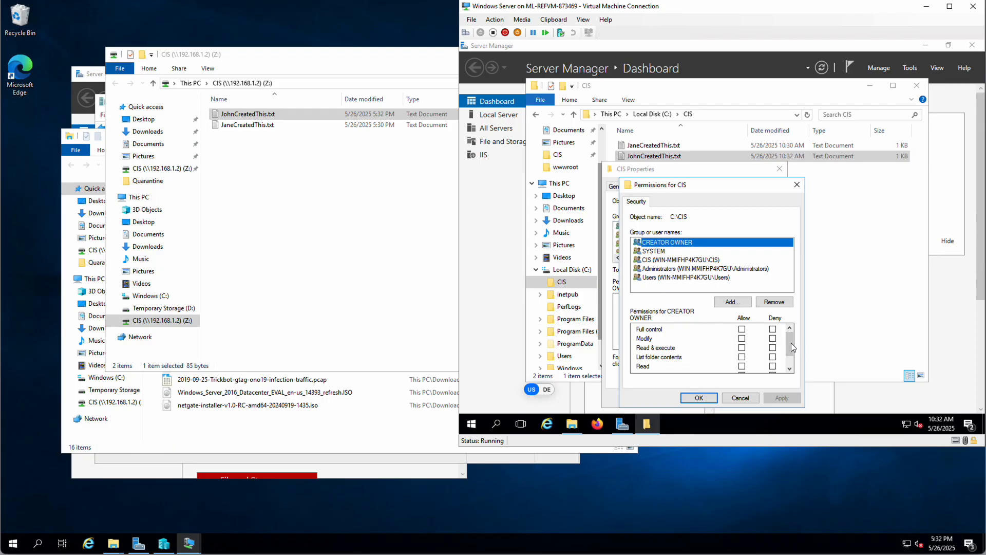
left_click_drag(791, 348, 790, 363)
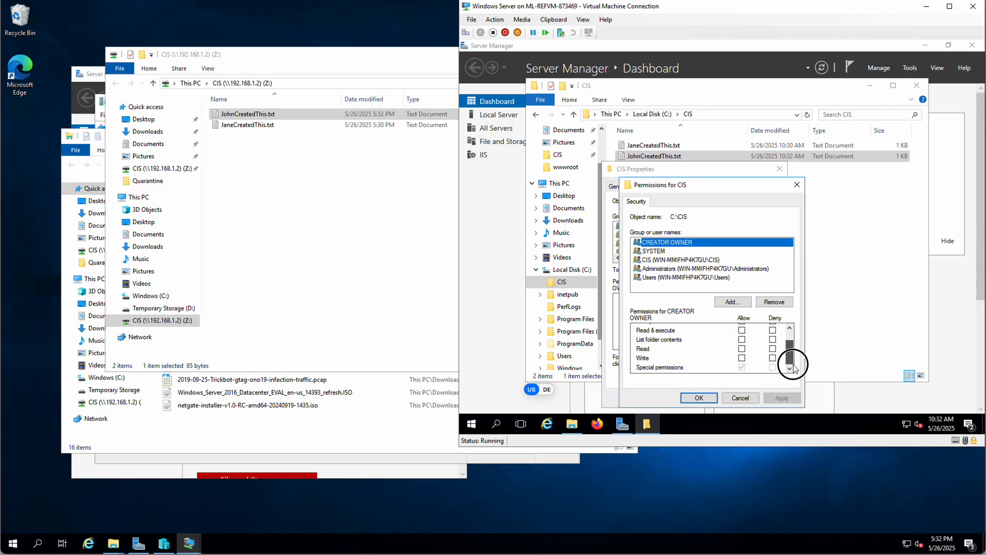
left_click(662, 261)
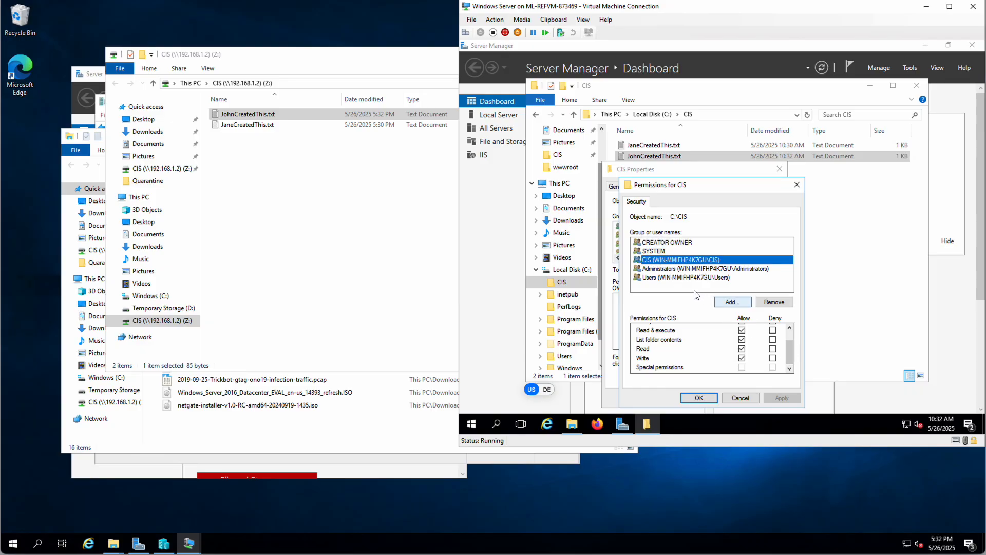
left_click(658, 278)
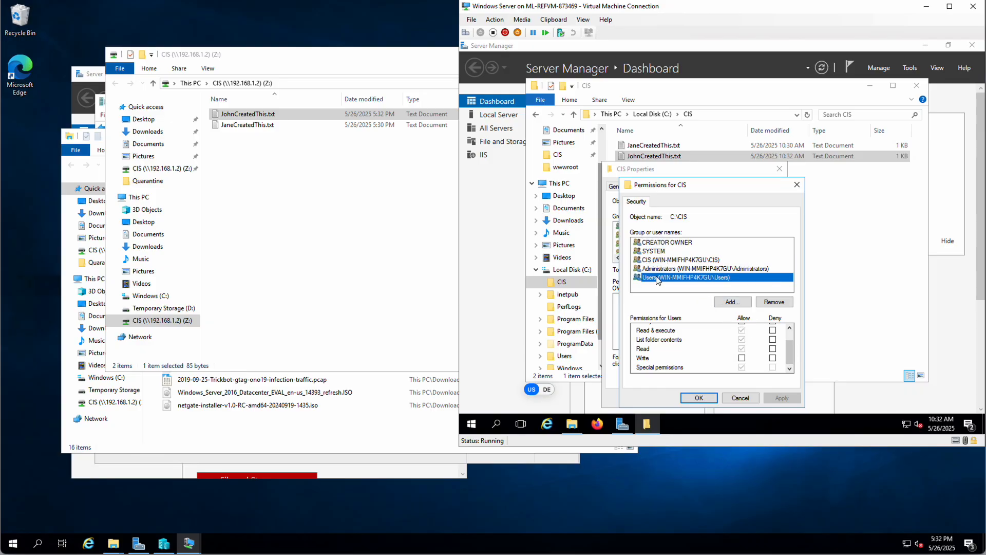
left_click(789, 330)
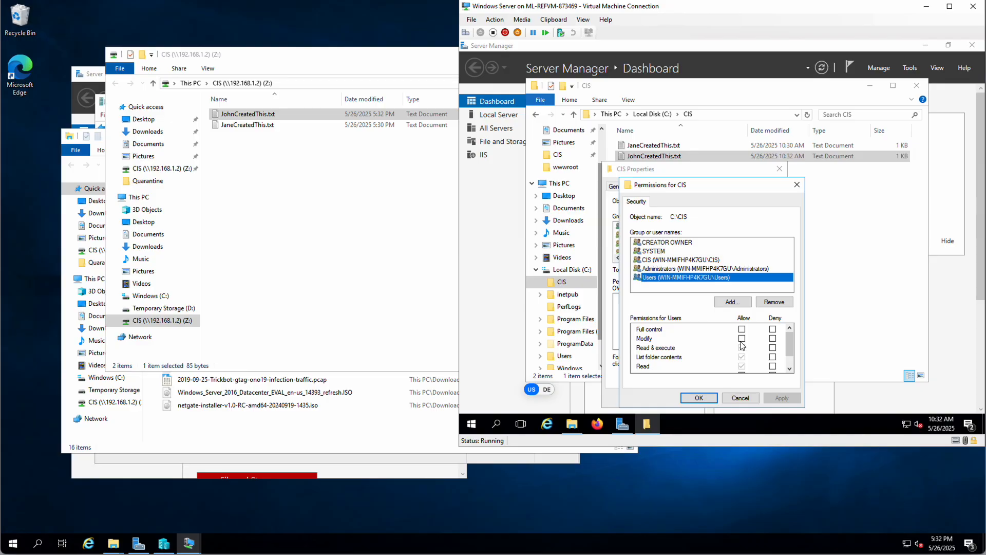
left_click_drag(789, 341, 789, 350)
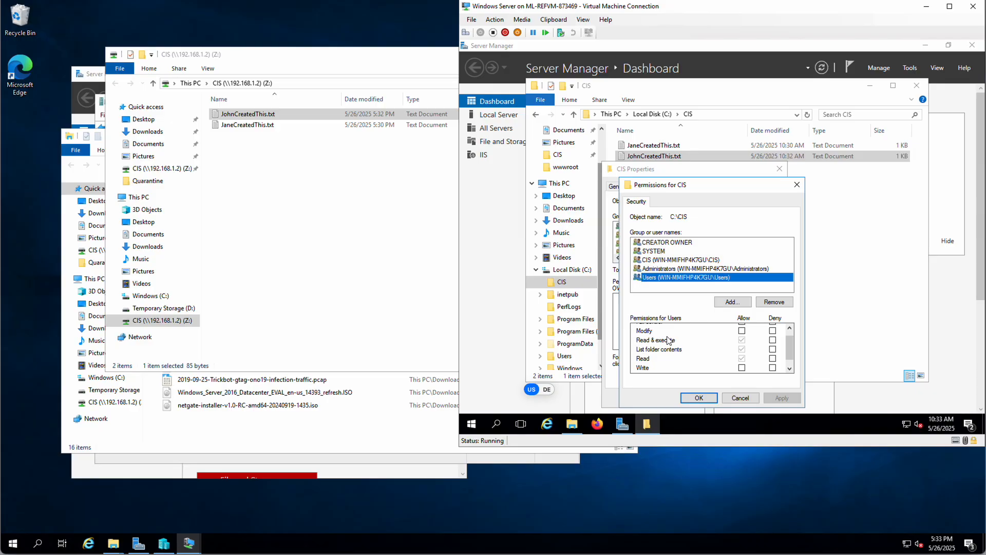
left_click_drag(789, 350, 791, 367)
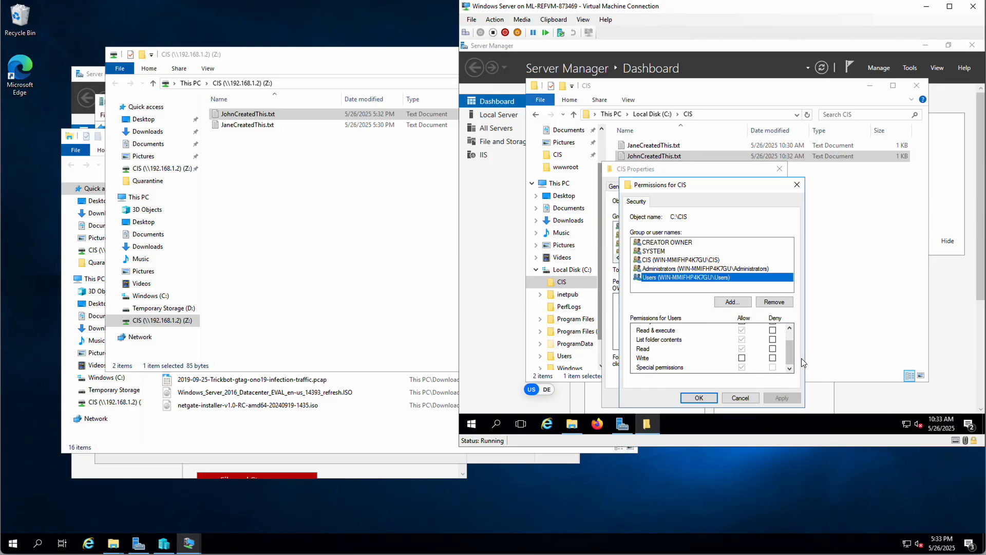
mouse_move(789, 355)
left_mouse_down()
mouse_move(783, 335)
mouse_move(779, 363)
left_mouse_up()
- Close the permission dialogs unchanged and reread JohnCreatedThis.txt from the Z: share
left_click(694, 397)
left_click(698, 398)
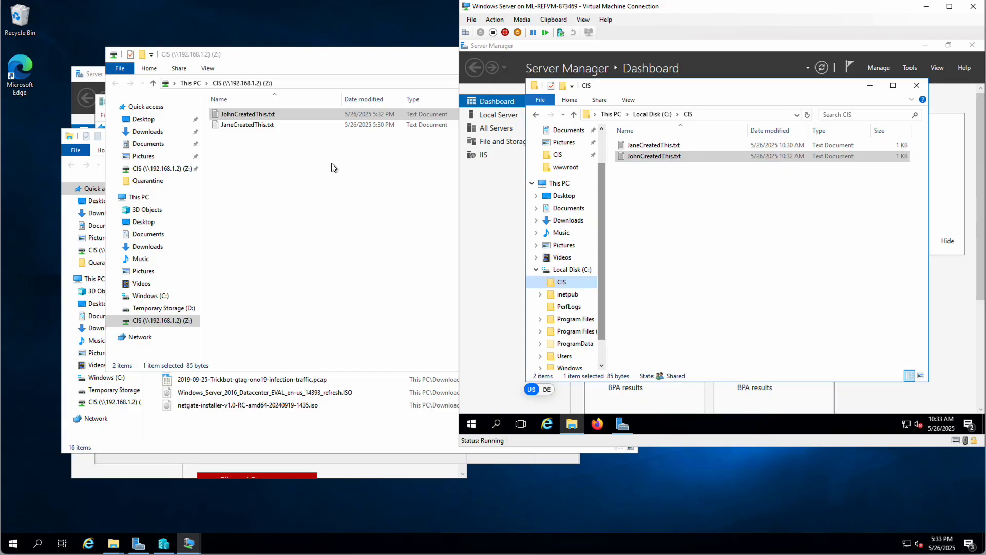
left_click(231, 132)
double_click(246, 114)
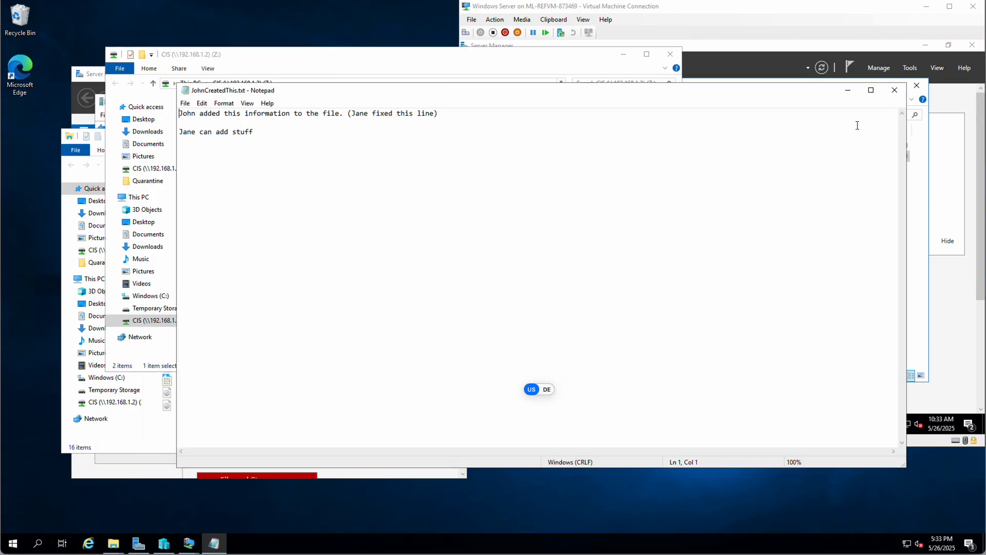
left_click(894, 90)
- Reread JaneCreatedThis.txt from the Z: share, then return to the server's C:\CIS folder
left_click(244, 128)
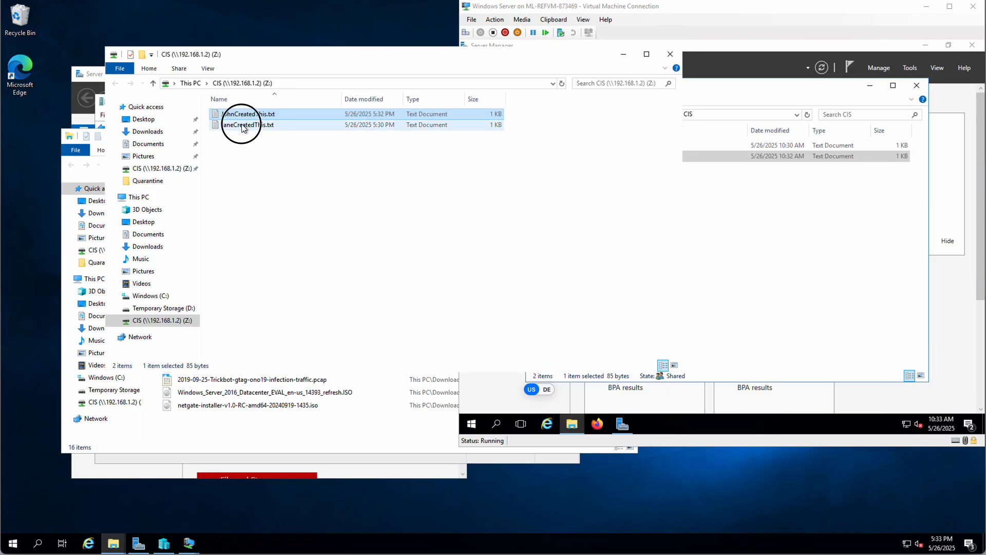
double_click(243, 127)
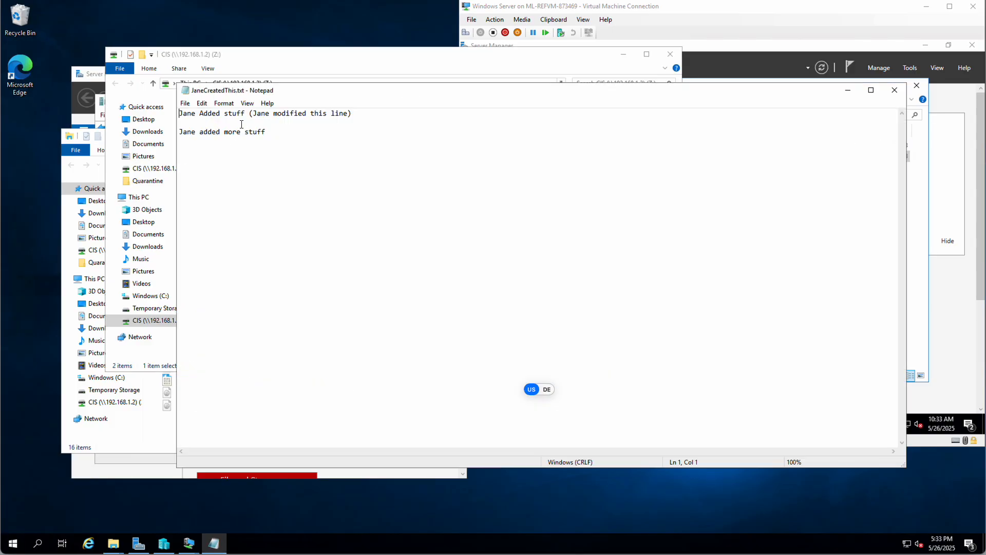
left_click(893, 91)
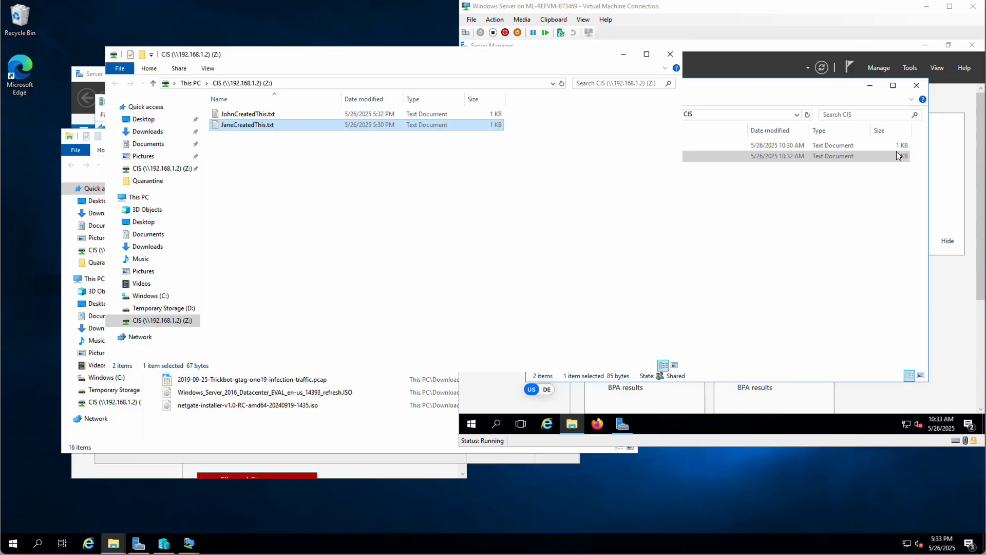
left_click(778, 8)
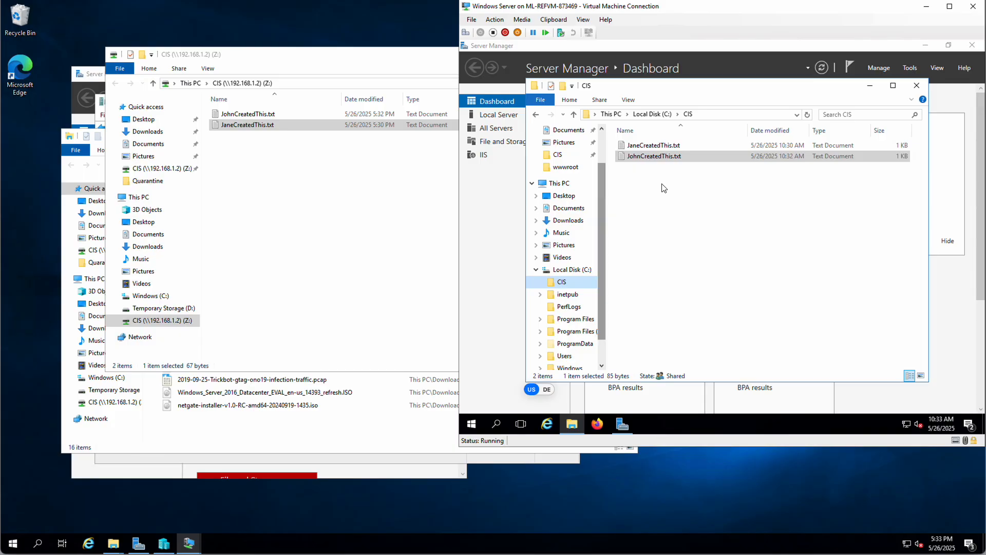
left_click(676, 208)
- Create a new text file named AdminCreatedThis.txt in the server's C:\CIS folder
right_click(676, 200)
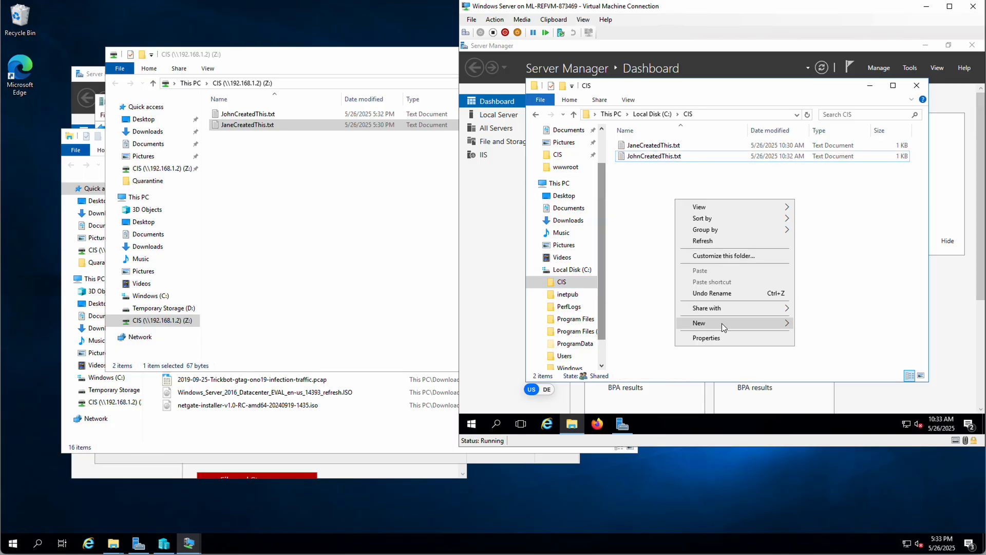
mouse_move(721, 322)
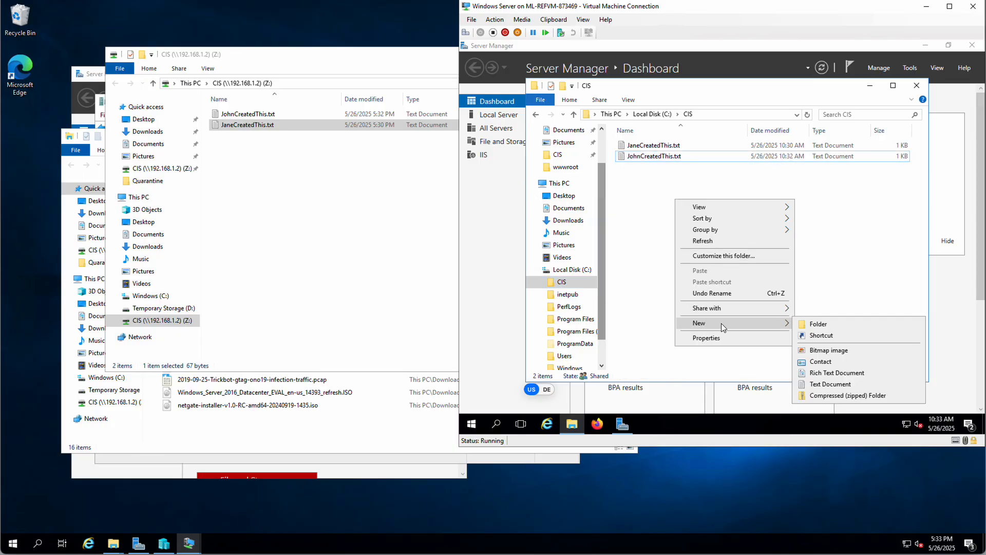
left_click(839, 384)
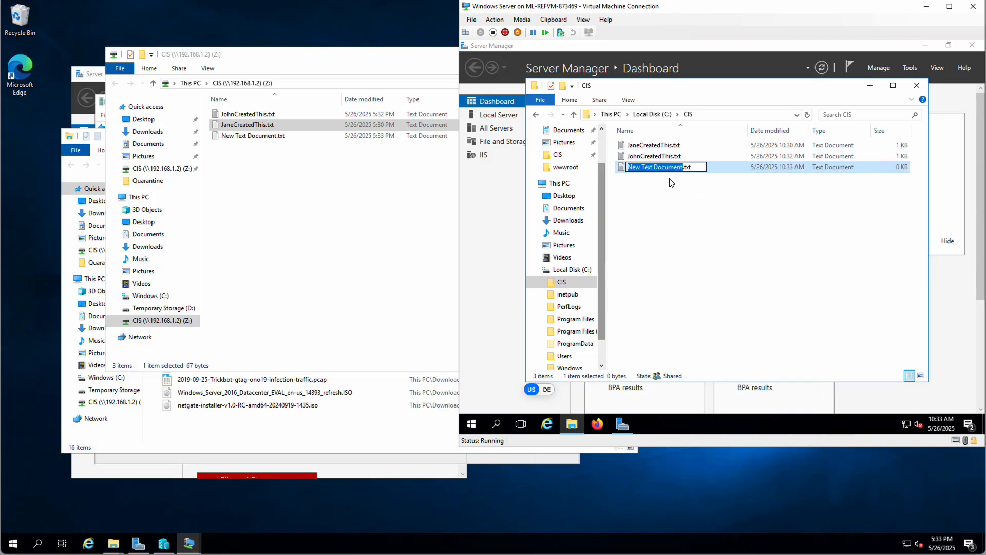
type("AdminCre")
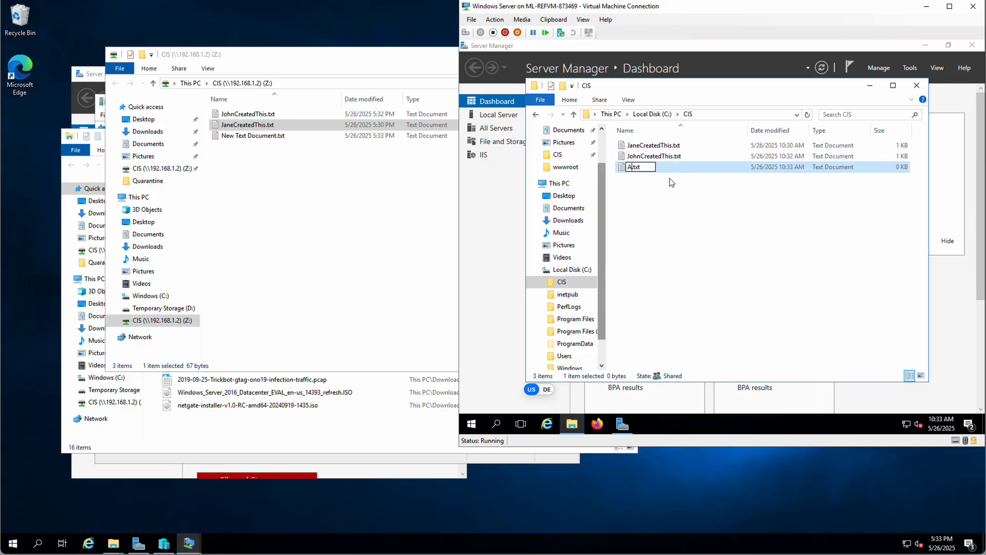
type("ated")
key("BackSpace")
type("This")
left_click(688, 196)
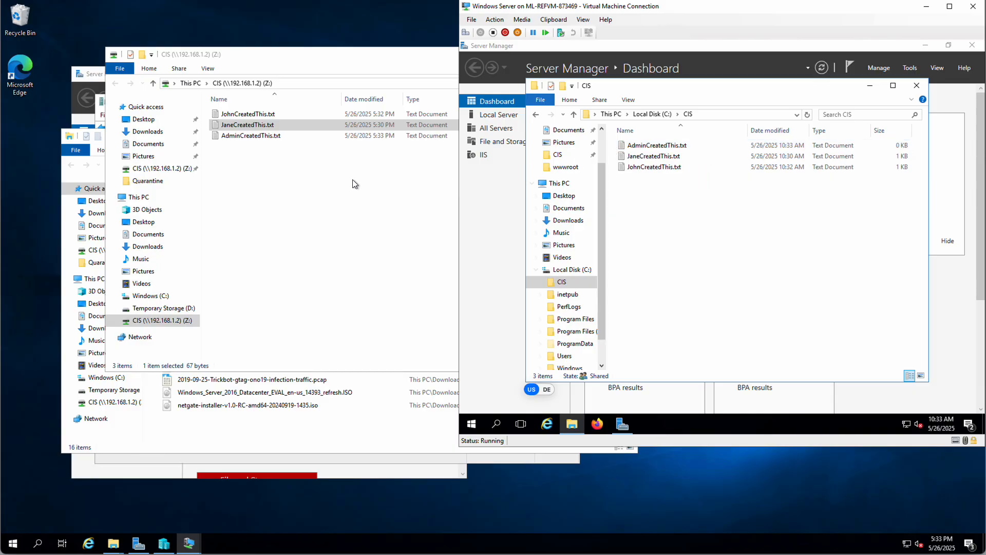
- Write 'This is the special admin file' into AdminCreatedThis.txt and save it
double_click(655, 145)
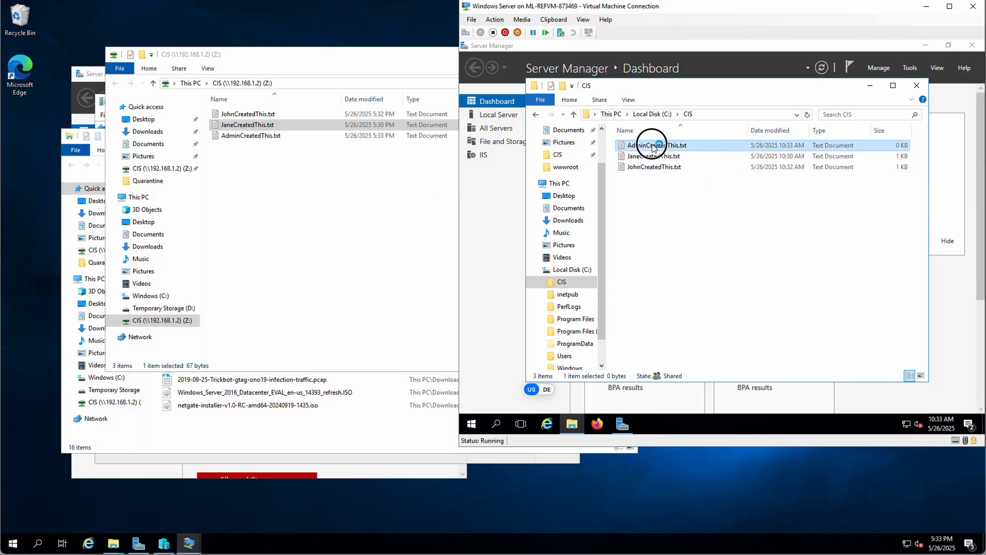
type("This i")
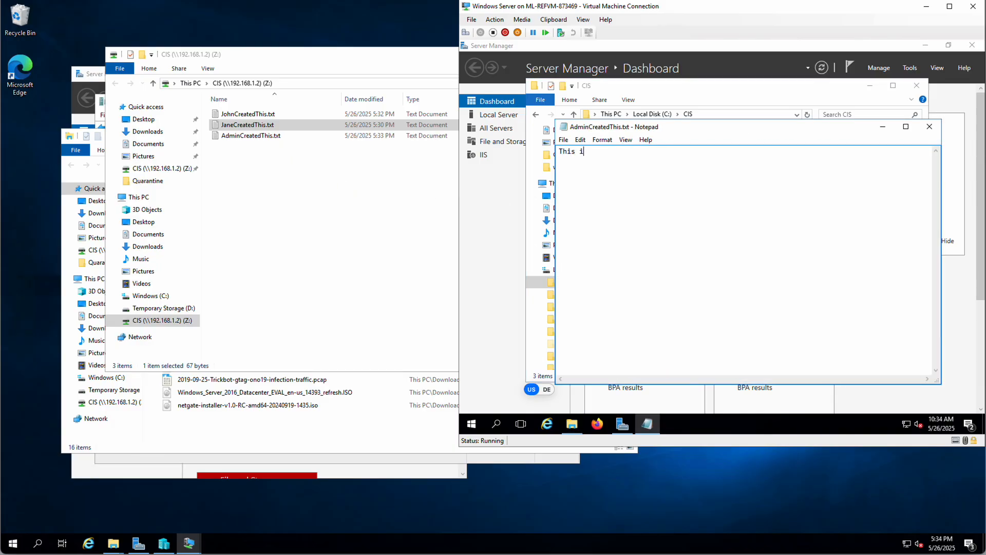
type("s the special admin file")
left_click(563, 140)
left_click(635, 172)
left_click(929, 126)
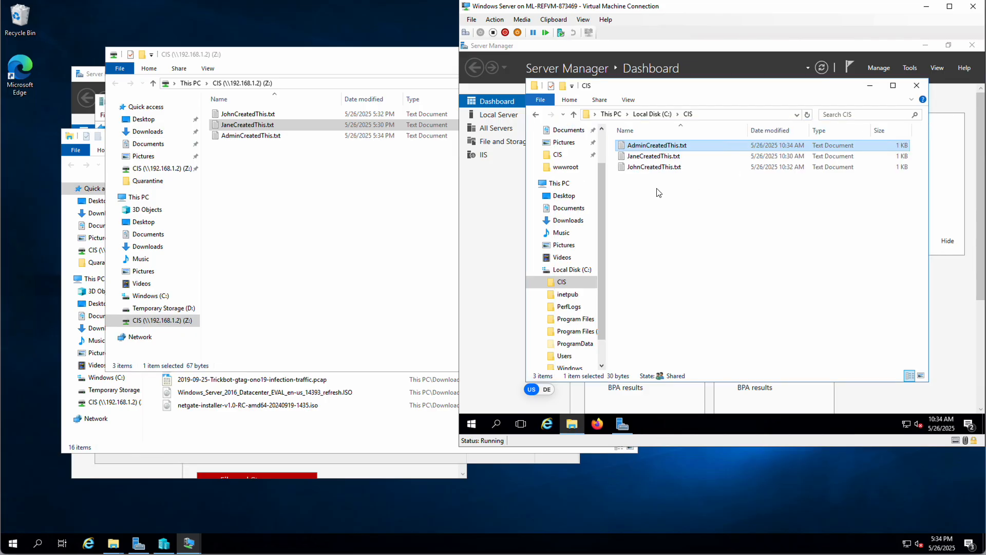
left_click(325, 205)
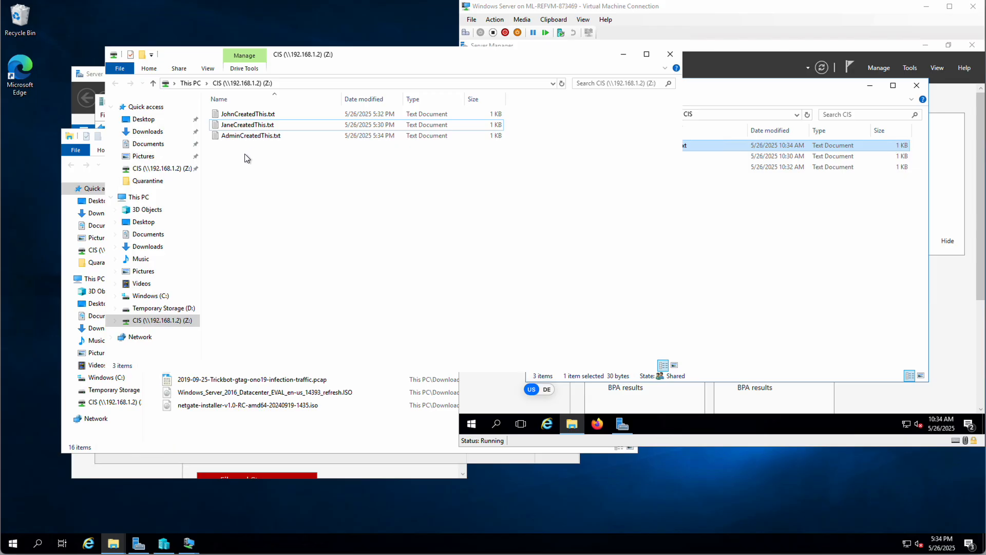
- From the Z: share, add the line 'Jane can add stuff' to AdminCreatedThis.txt and save
left_click(230, 124)
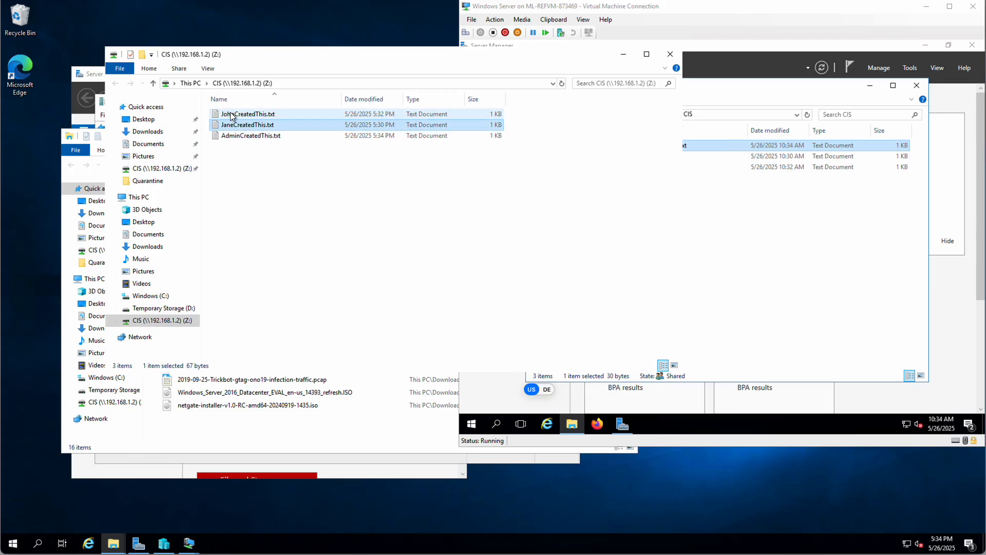
left_click(235, 135)
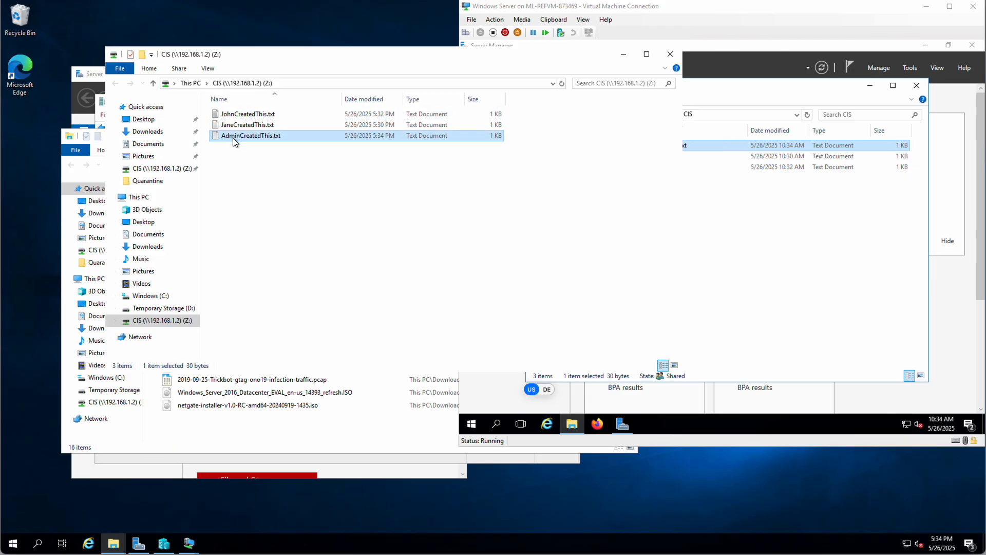
double_click(231, 136)
left_click(313, 115)
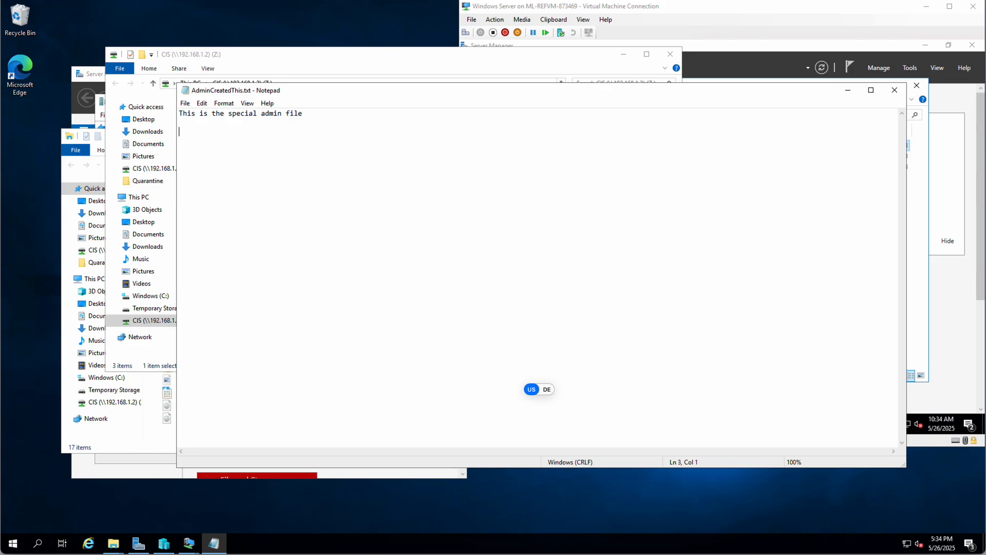
type("HJa")
type("e can add stuff")
left_click(192, 106)
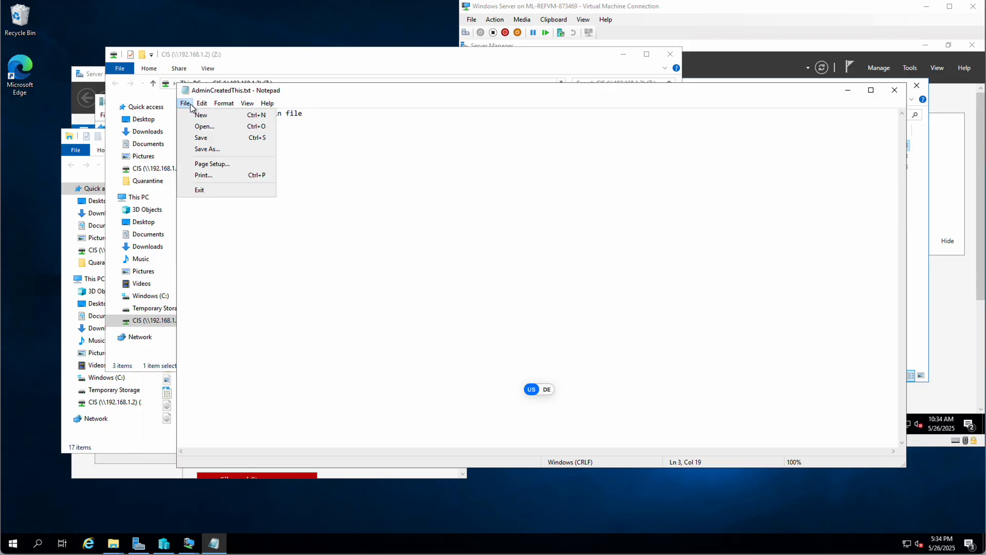
left_click(203, 137)
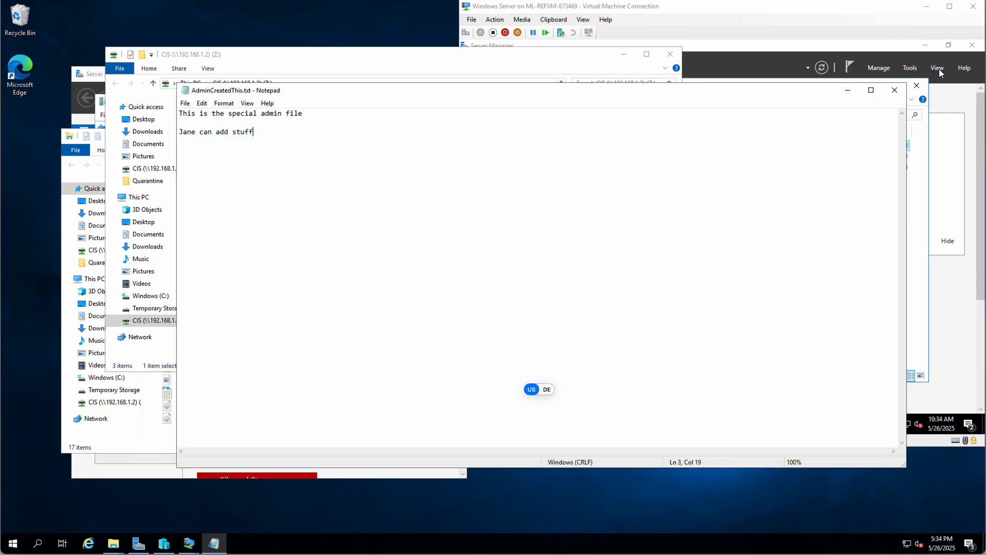
left_click(894, 91)
- Open AdminCreatedThis.txt on the server to confirm the new line appears
left_click(788, 26)
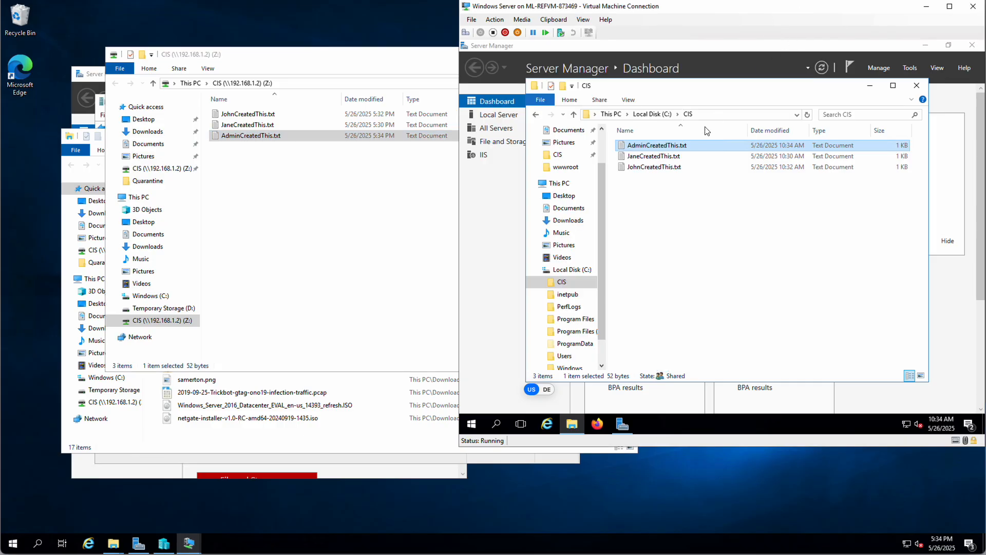
double_click(638, 145)
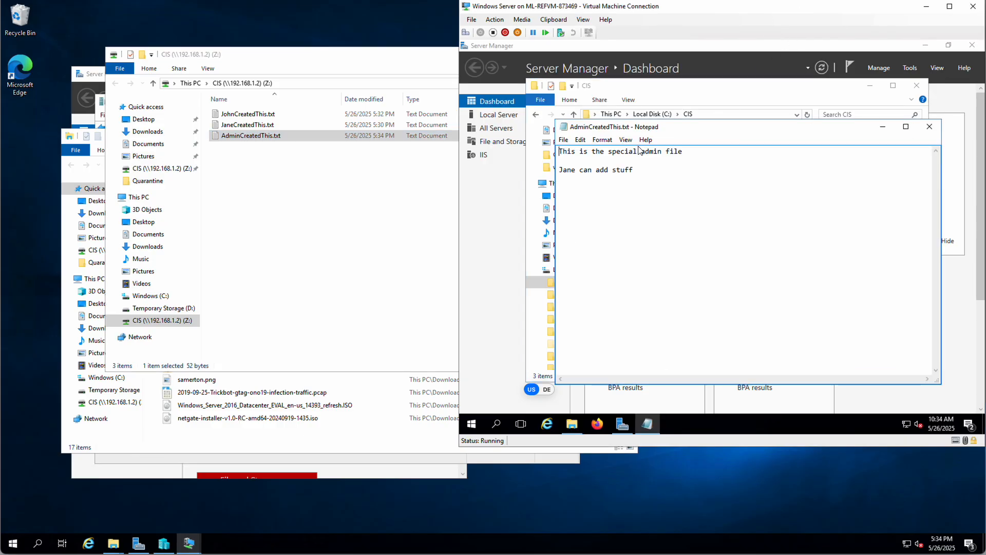
left_click(929, 126)
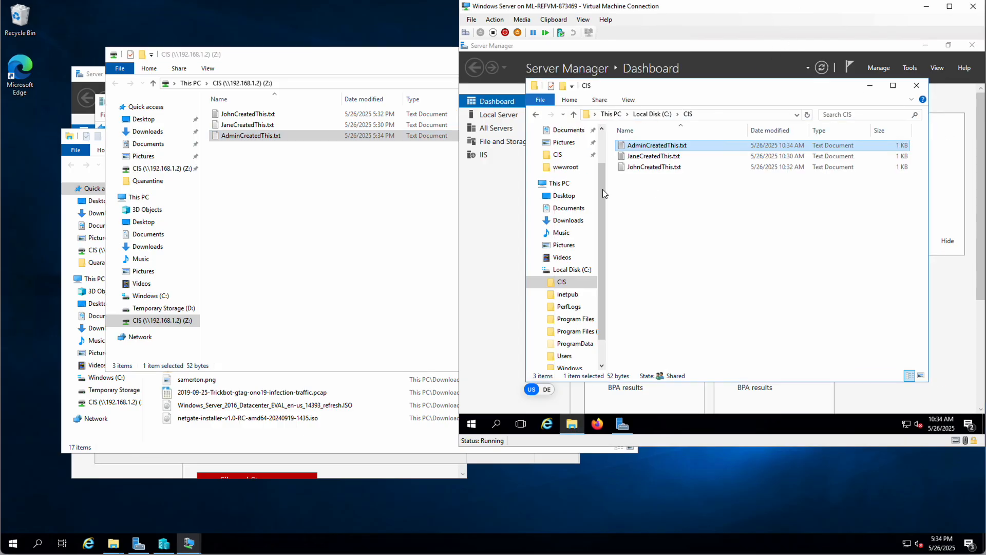
left_click(257, 178)
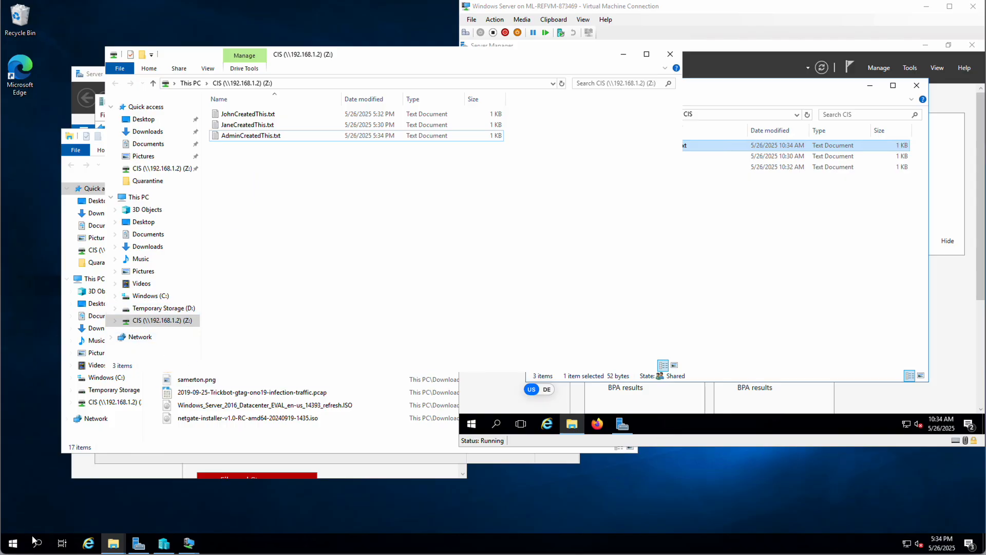
- Launch Edge, search Bing for 'ransim', and scroll to the lawndoc/RanSim GitHub result
left_click(19, 71)
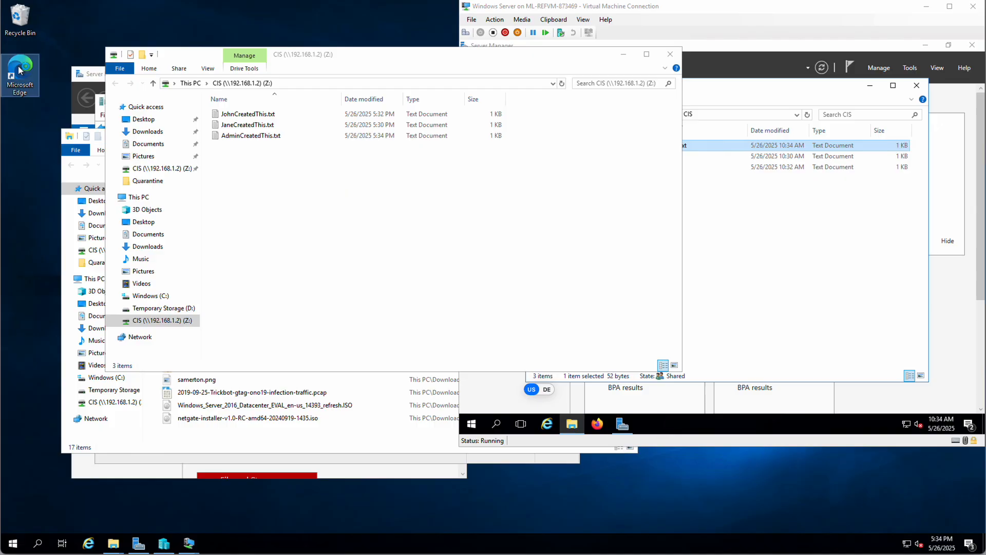
double_click(19, 70)
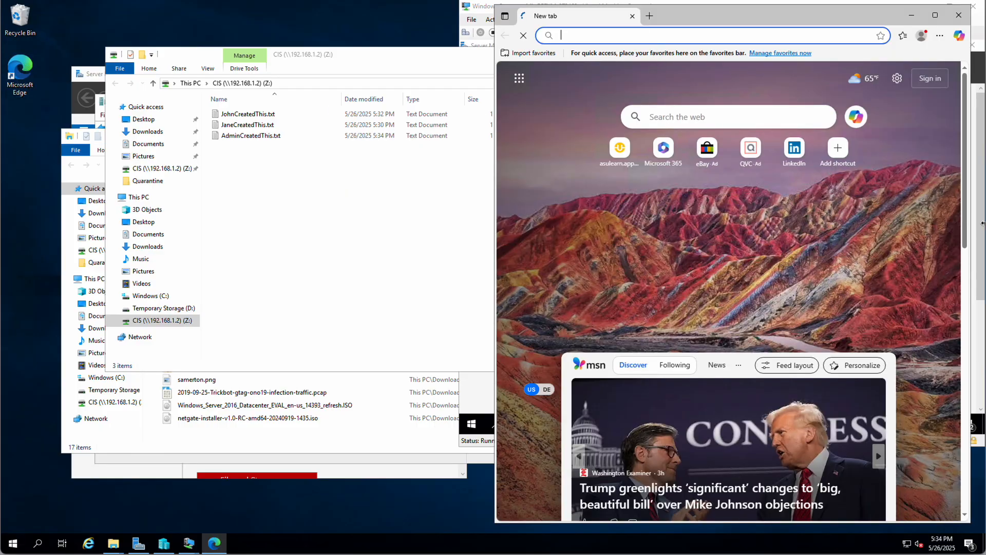
type("r")
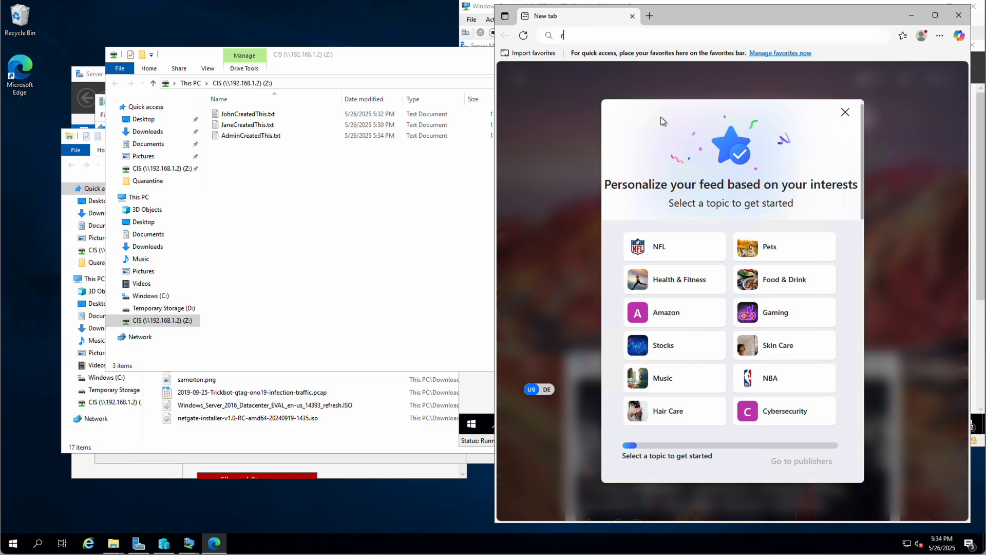
type("ansim")
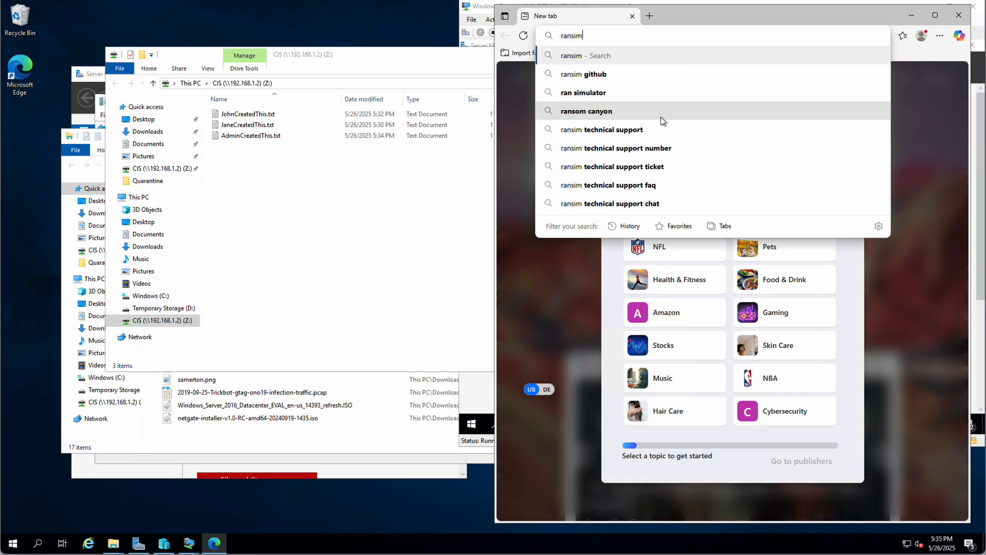
key("Return")
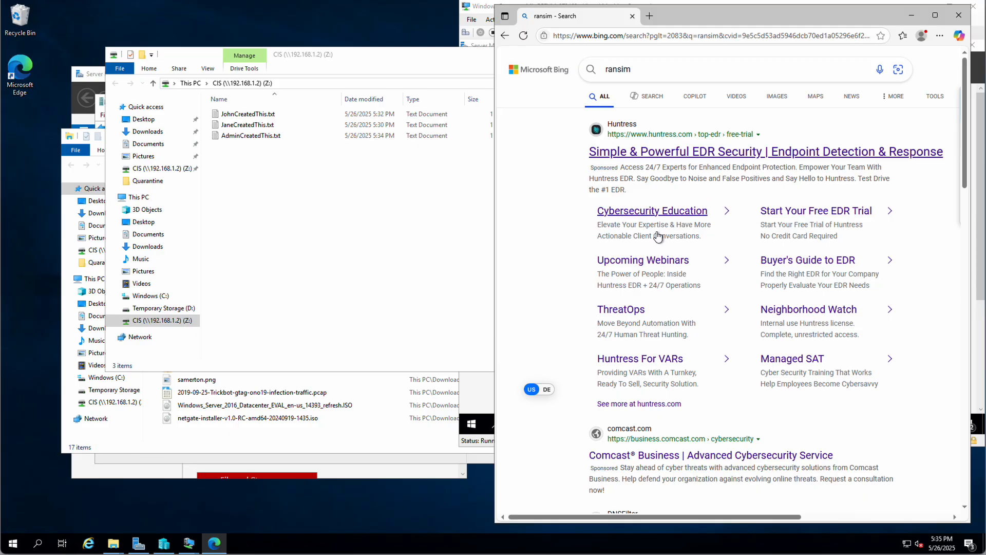
scroll(658, 237, "down", 2)
scroll(658, 237, "down", 6)
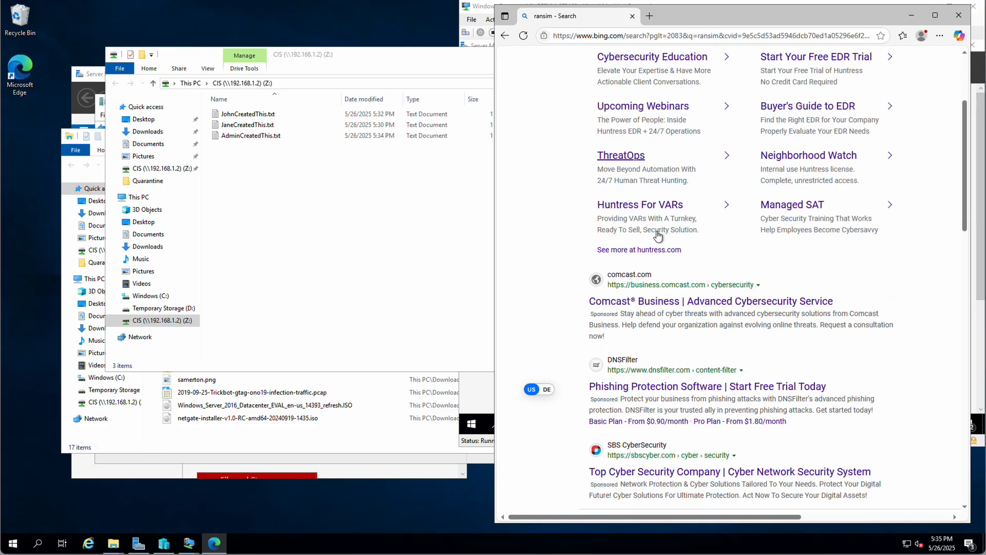
scroll(658, 236, "down", 1)
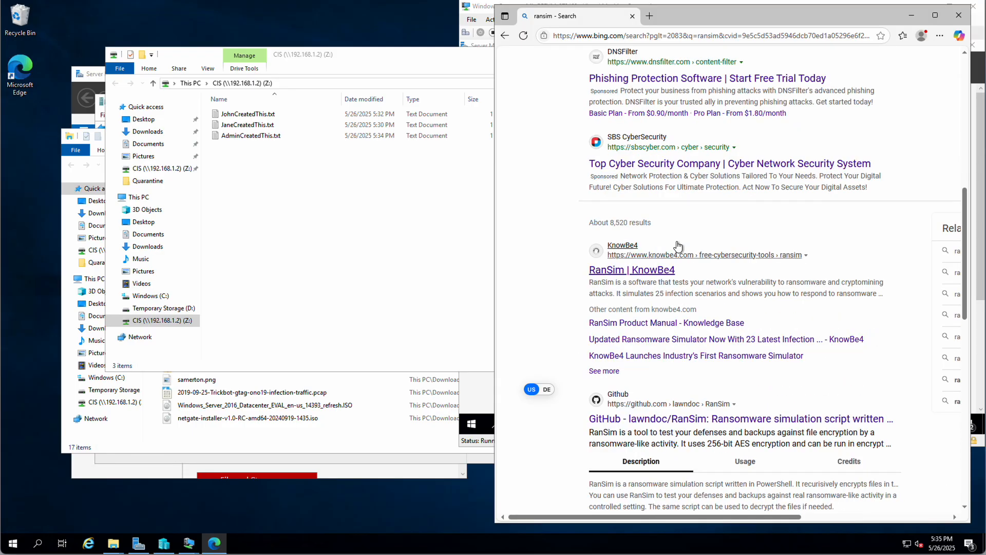
scroll(658, 264, "down", 2)
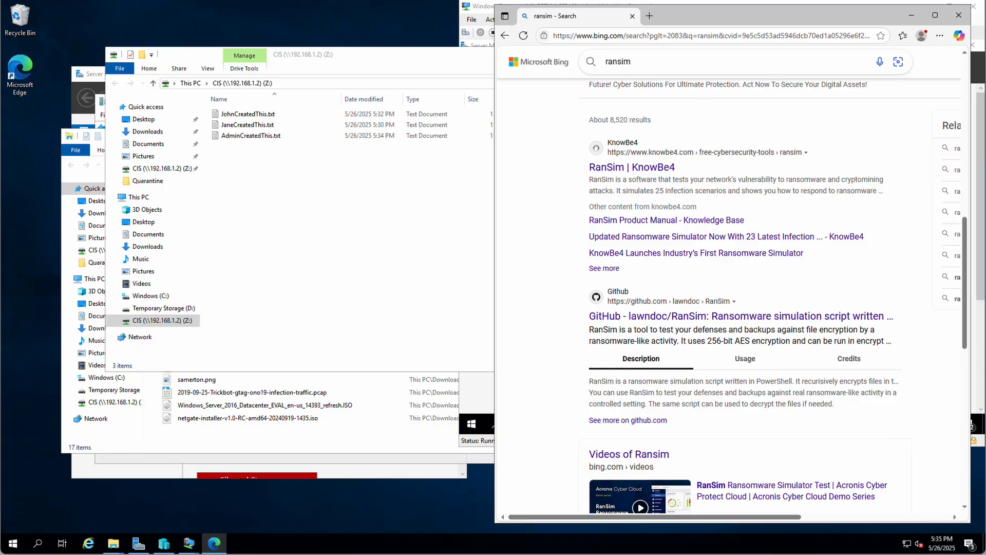
- Save the lawndoc/RanSim v1.0 release link into the Downloads\Quarantine folder
left_click(673, 321)
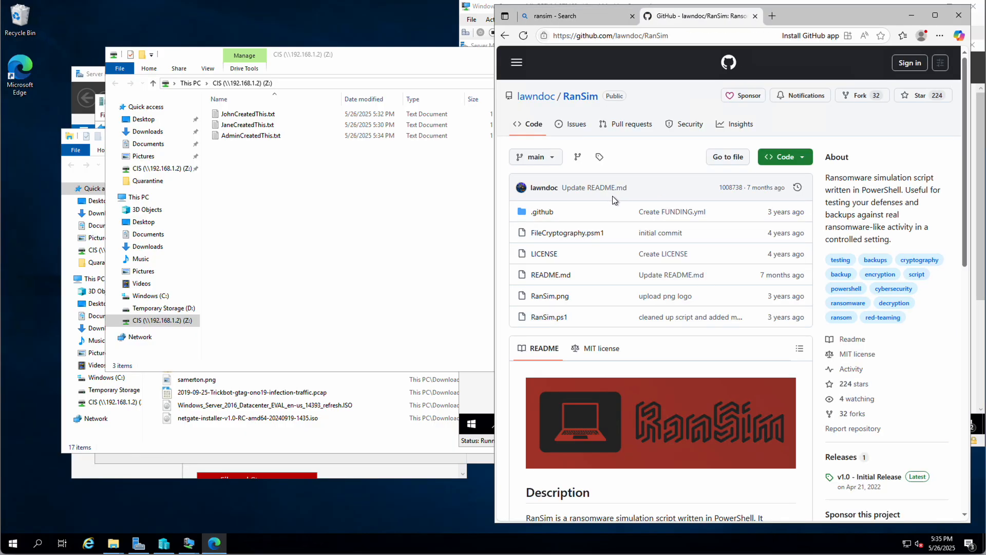
scroll(891, 349, "down", 2)
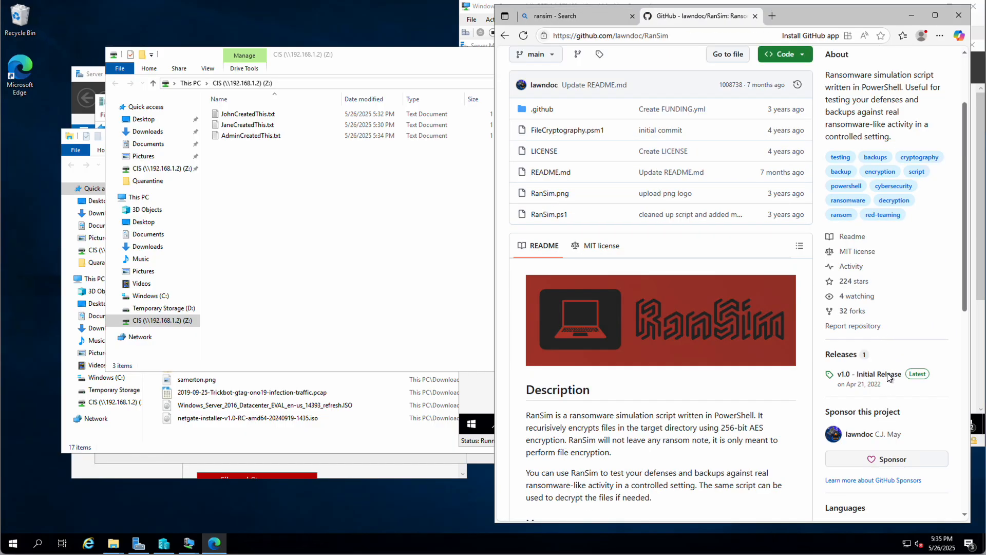
right_click(848, 379)
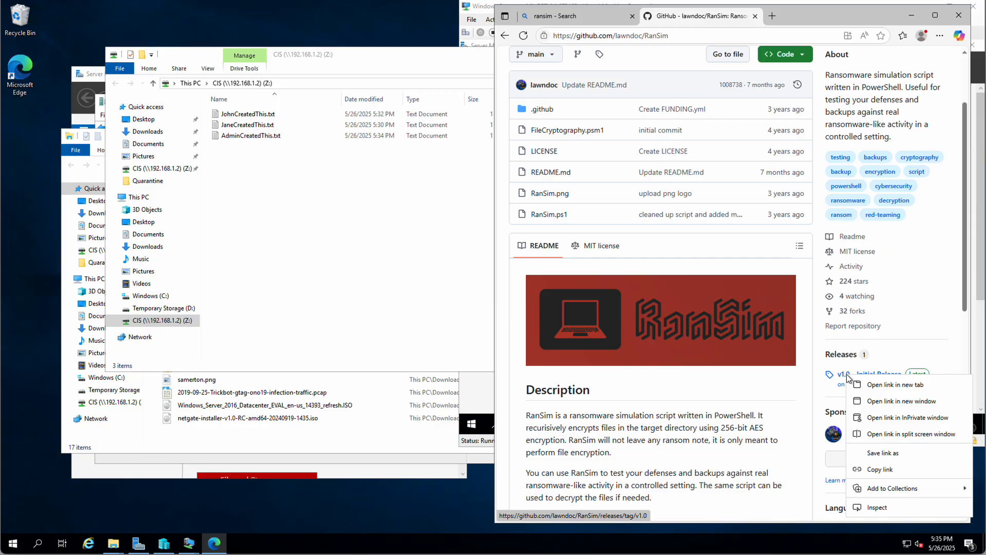
left_click(889, 453)
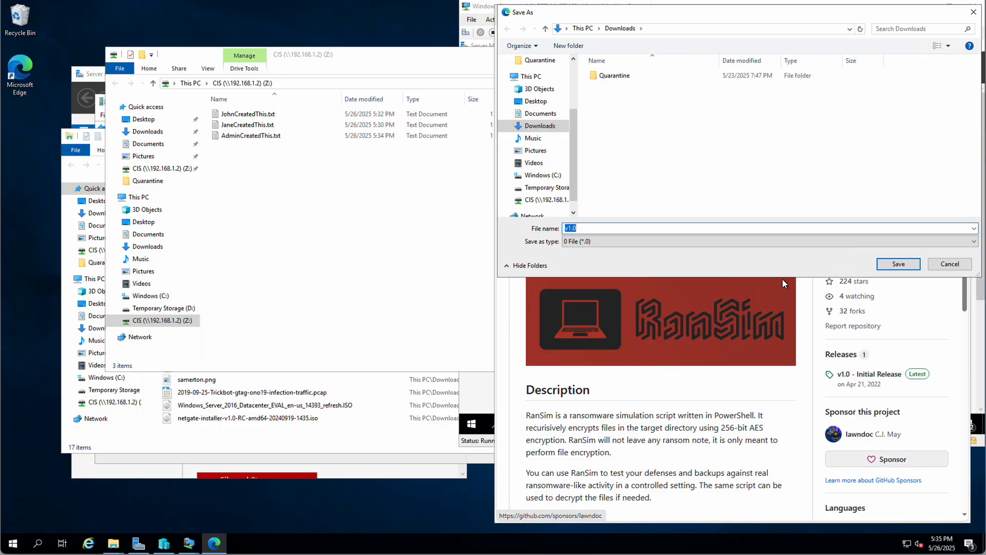
double_click(608, 75)
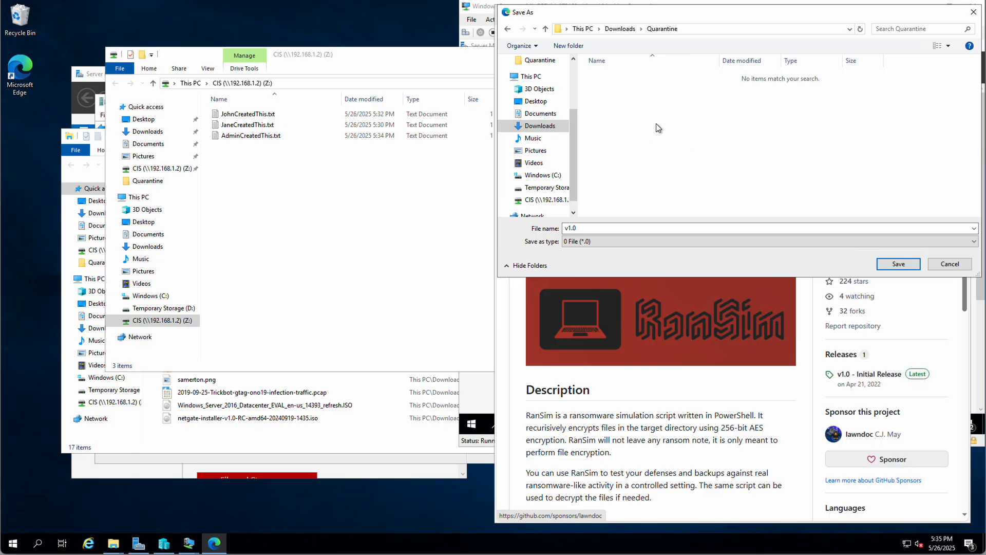
left_click(899, 264)
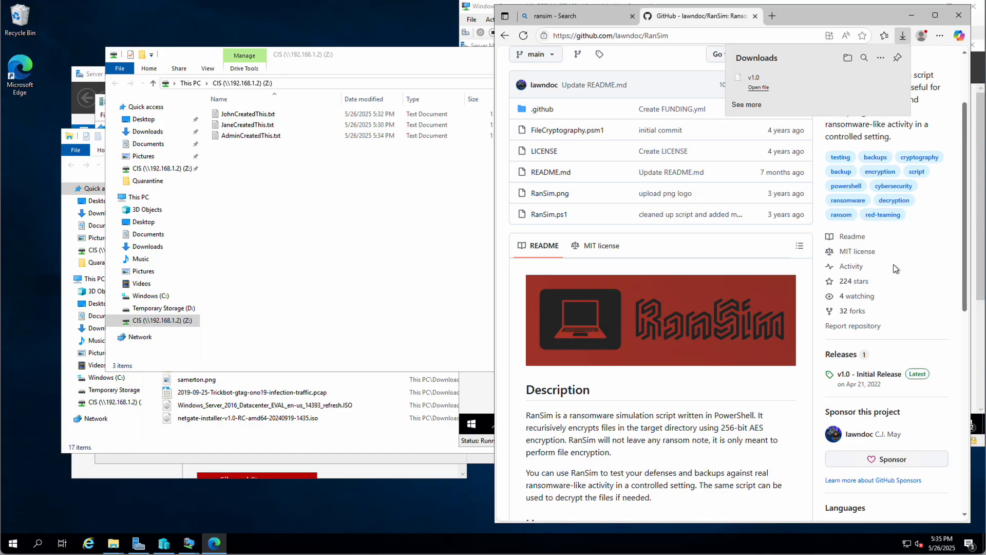
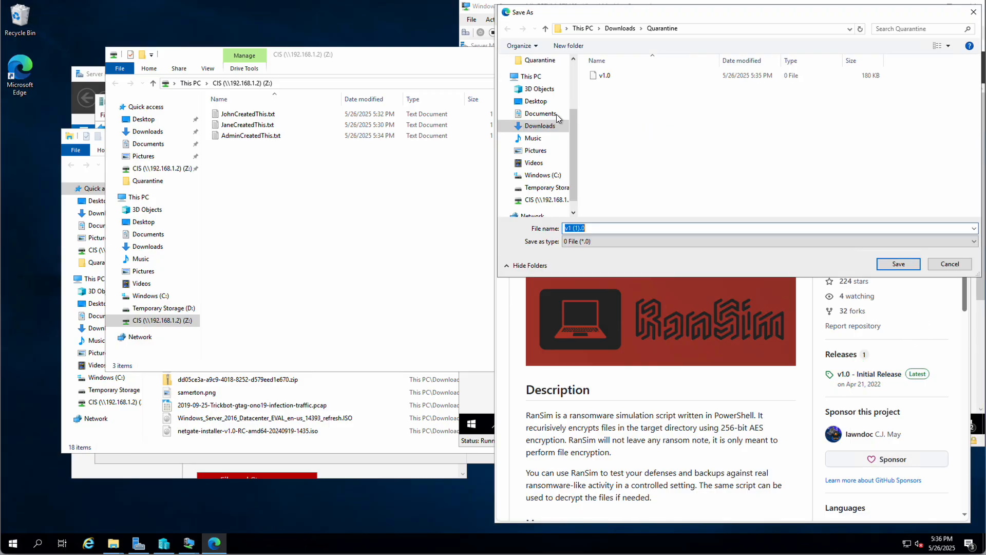
- Save the RanSim release file as 'v1 (1).0' in Documents and show it in File Explorer
left_click(541, 118)
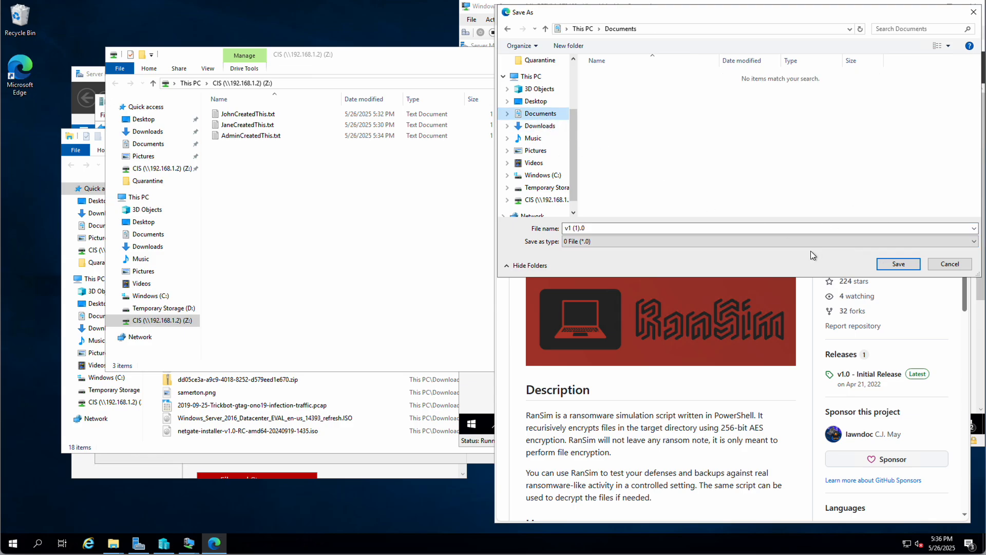
left_click(898, 264)
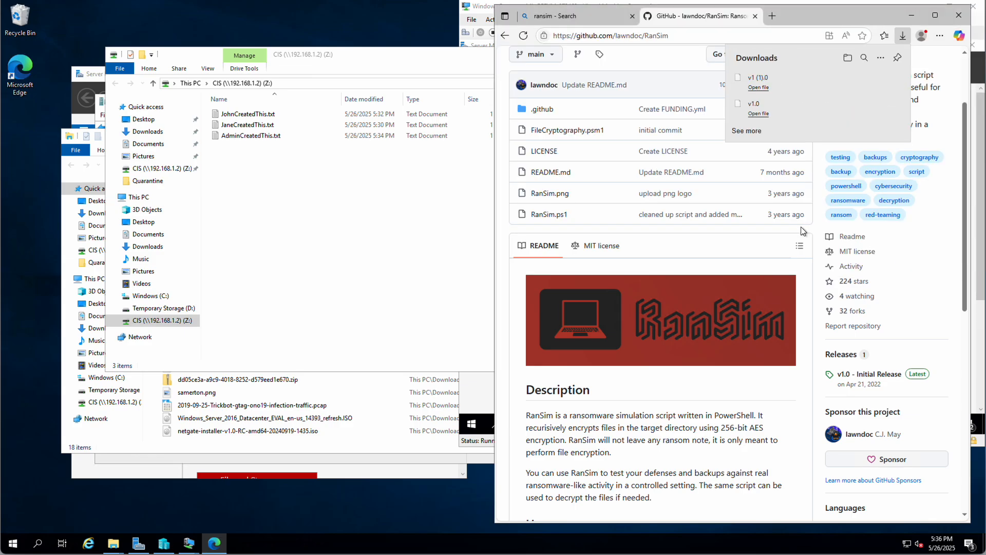
mouse_move(837, 88)
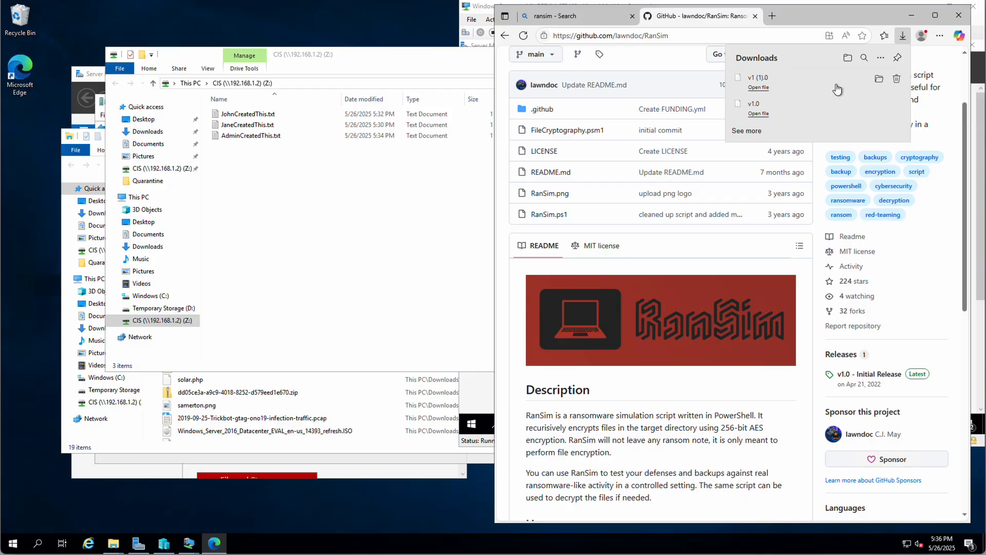
left_click(879, 80)
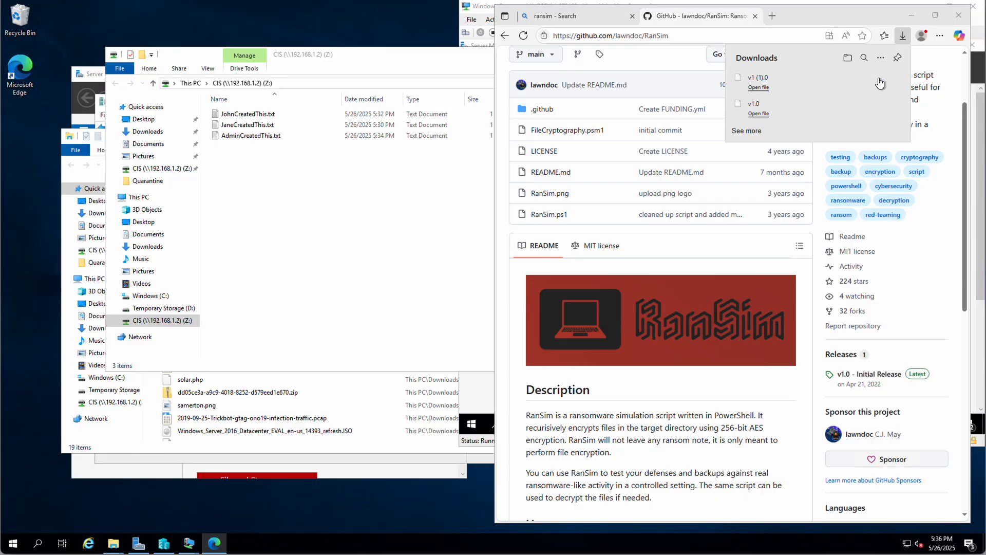
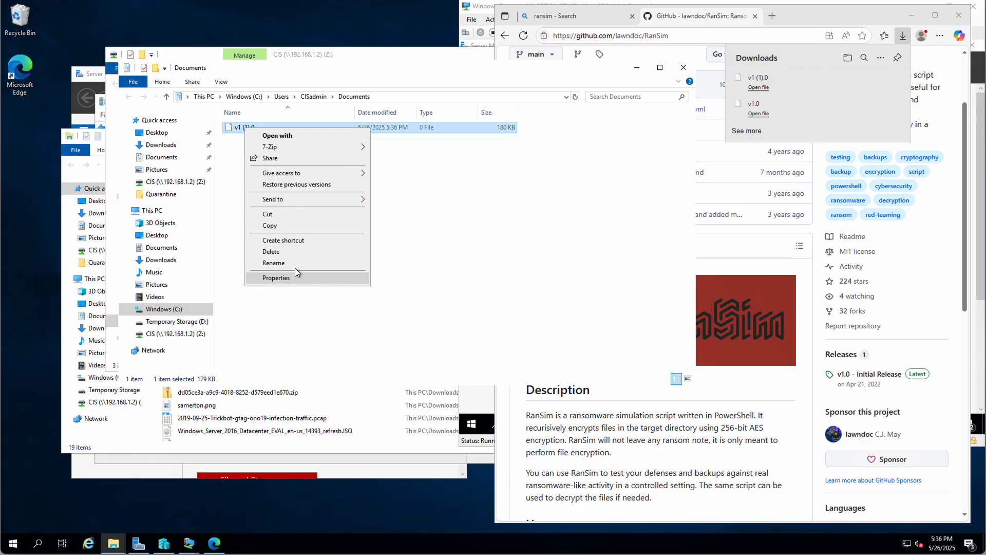
- Delete the downloaded 'v1 (1).0' file, leaving the Documents folder empty
left_click(293, 250)
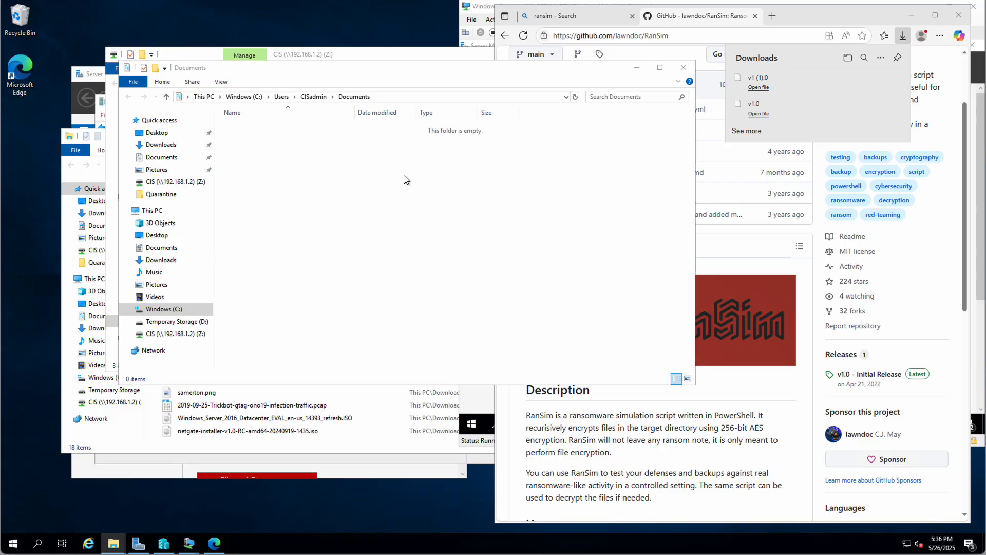
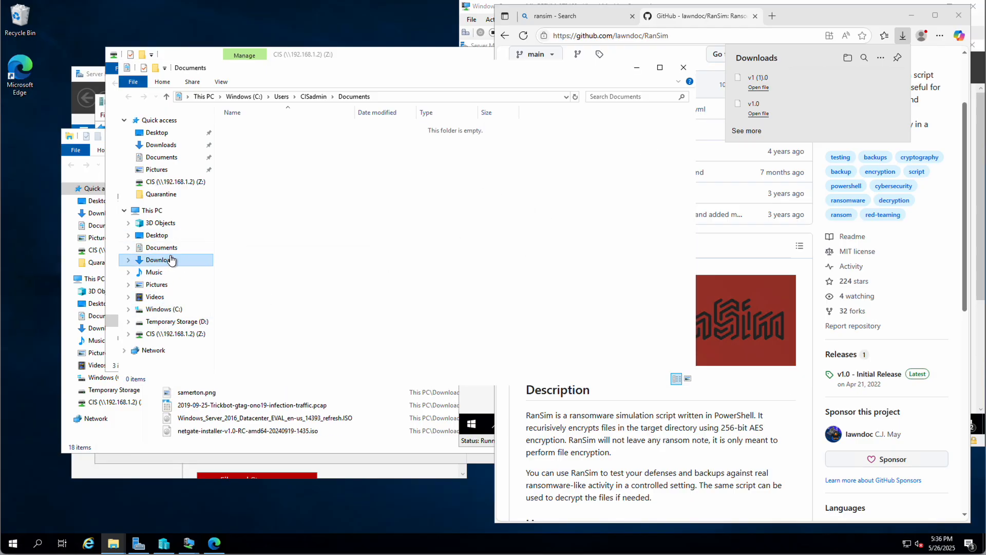
- Delete the v1.0 file from Downloads\Quarantine, leaving three items in that folder
left_click(171, 260)
double_click(270, 129)
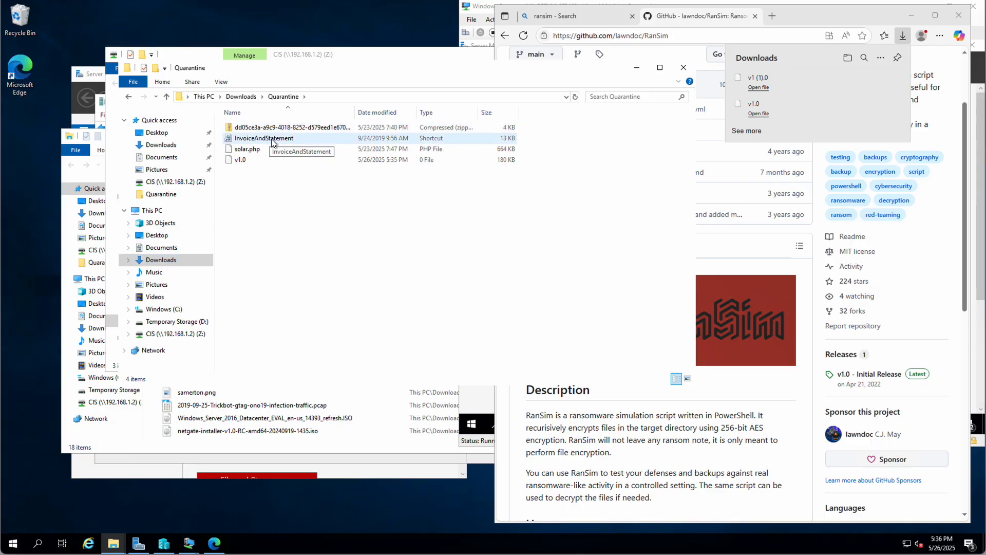
right_click(237, 164)
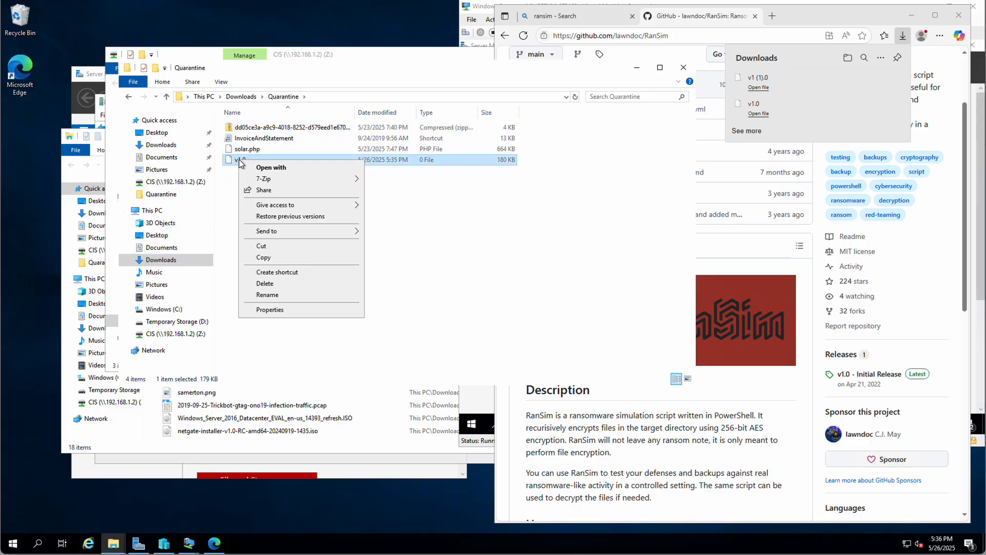
left_click(261, 285)
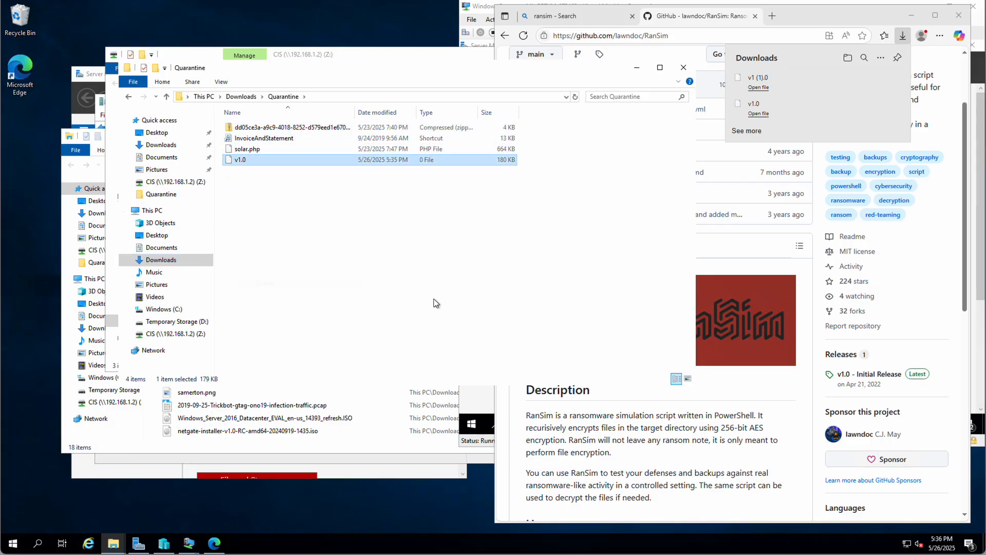
left_click(907, 338)
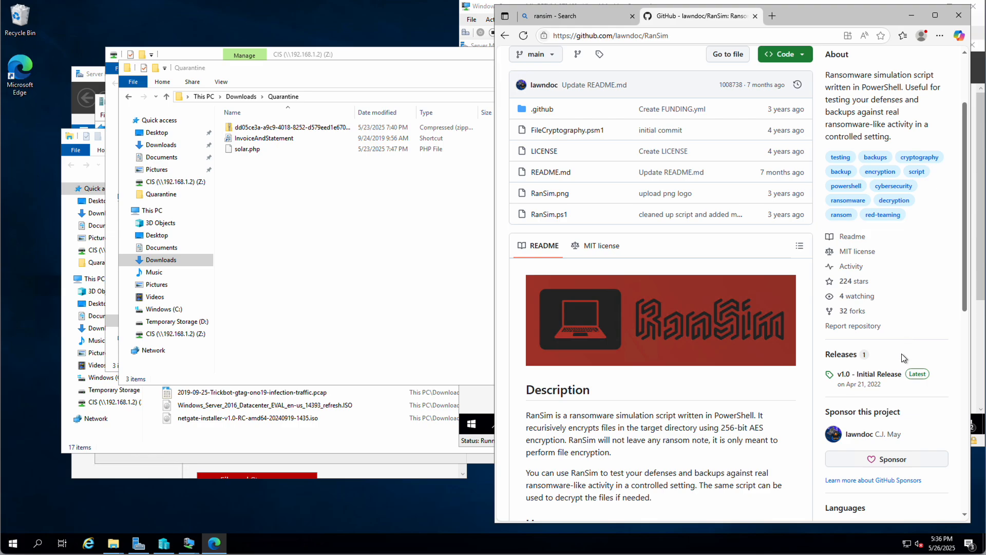
- Open the 'v1.0 - Initial Release' page from the RanSim repository's Releases section
left_click(878, 376)
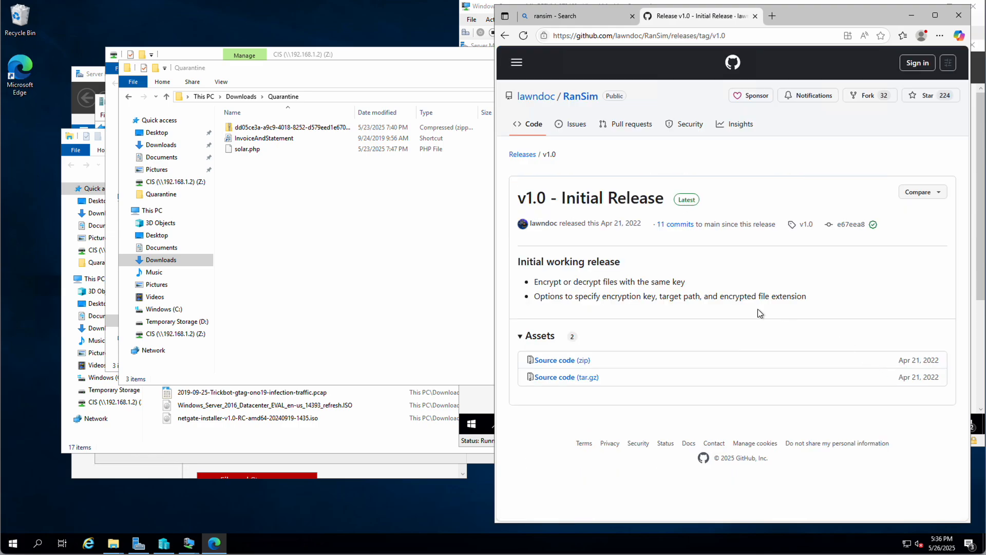
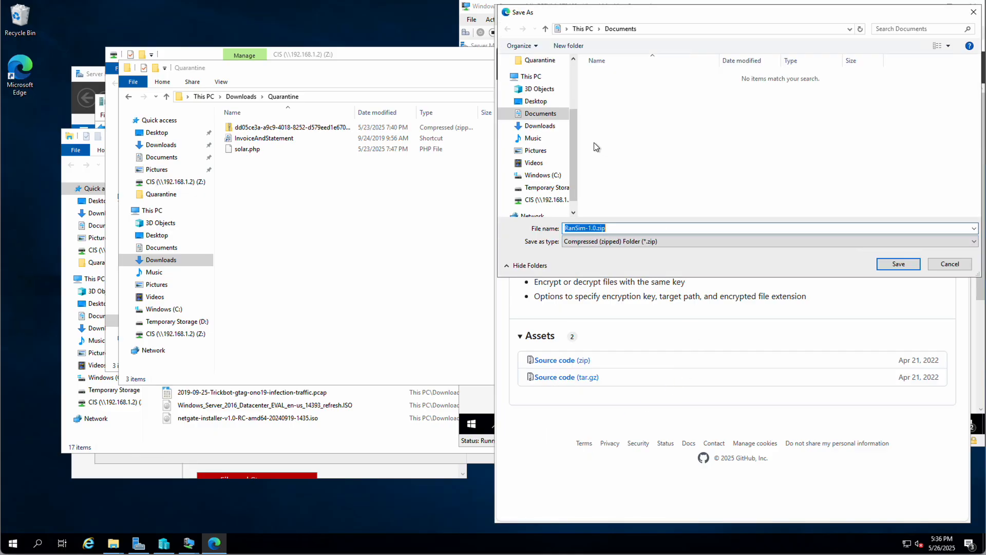
- Save RanSim-1.0.zip from Source code (zip) into the Downloads\Quarantine folder
left_click(537, 126)
double_click(614, 76)
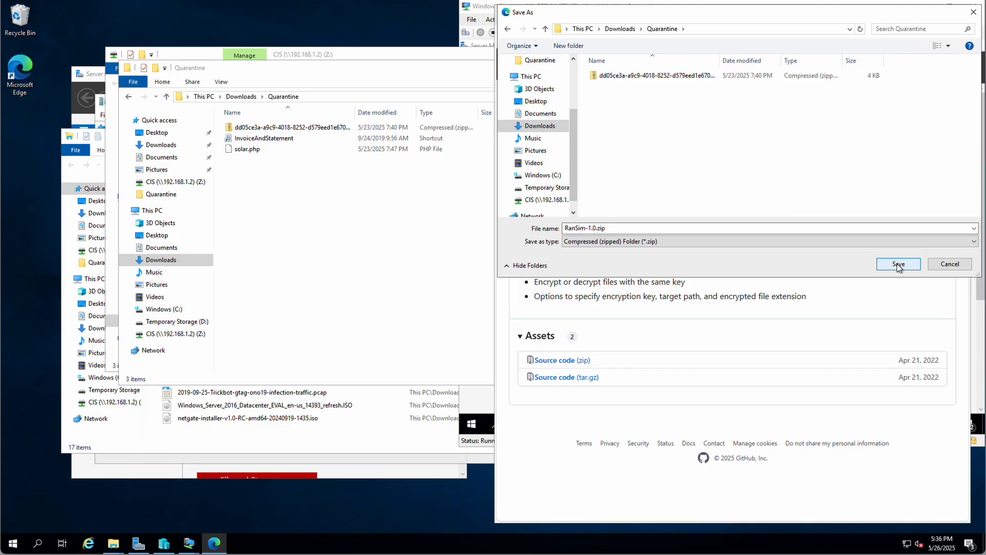
left_click(897, 264)
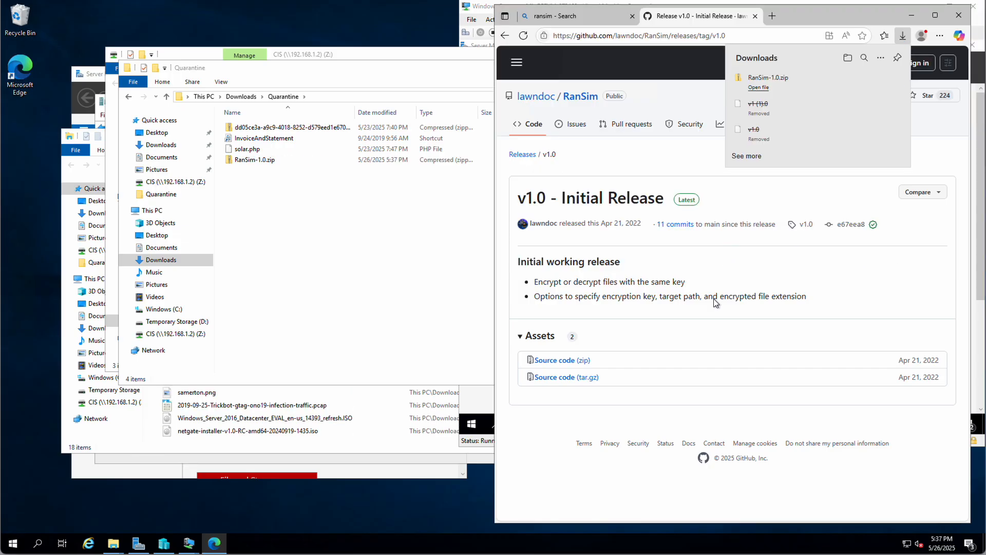
- Save a second zip copy to Documents; Edge blocks it as a virus. Return to the RanSim repository page
right_click(554, 359)
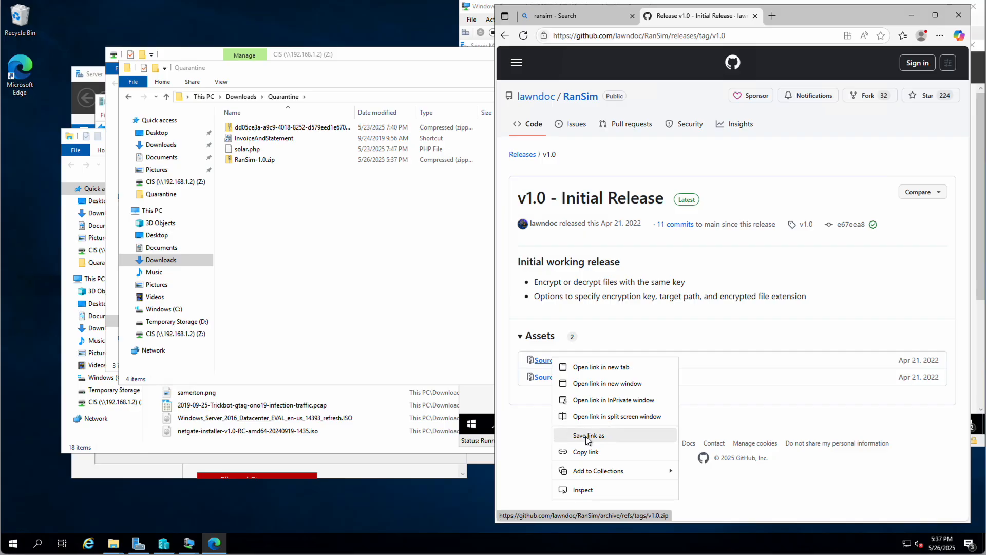
left_click(584, 436)
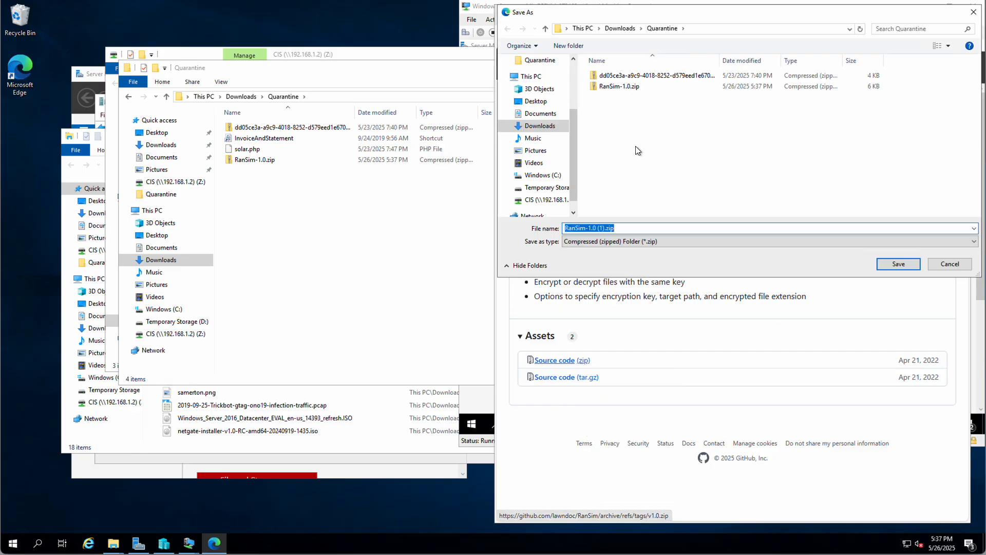
left_click(545, 114)
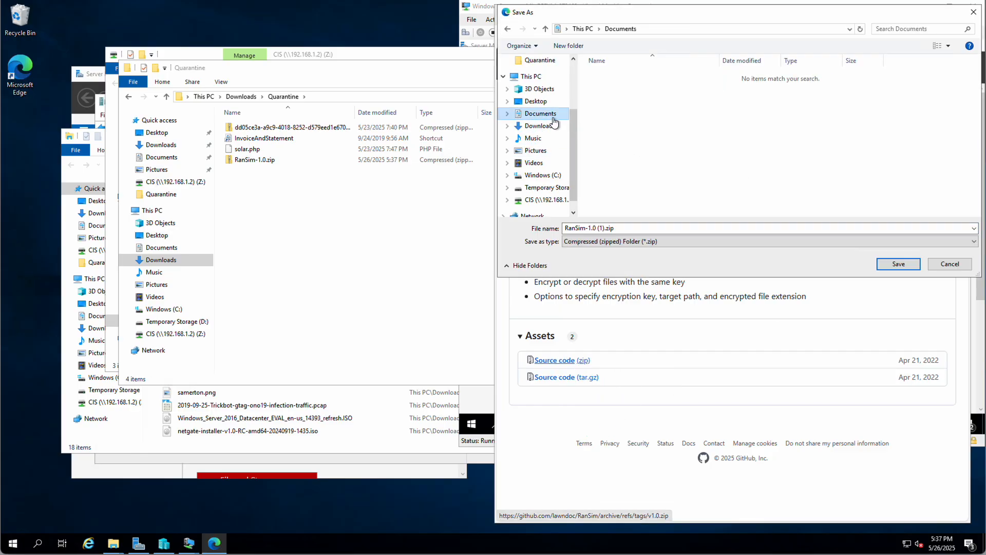
left_click(892, 264)
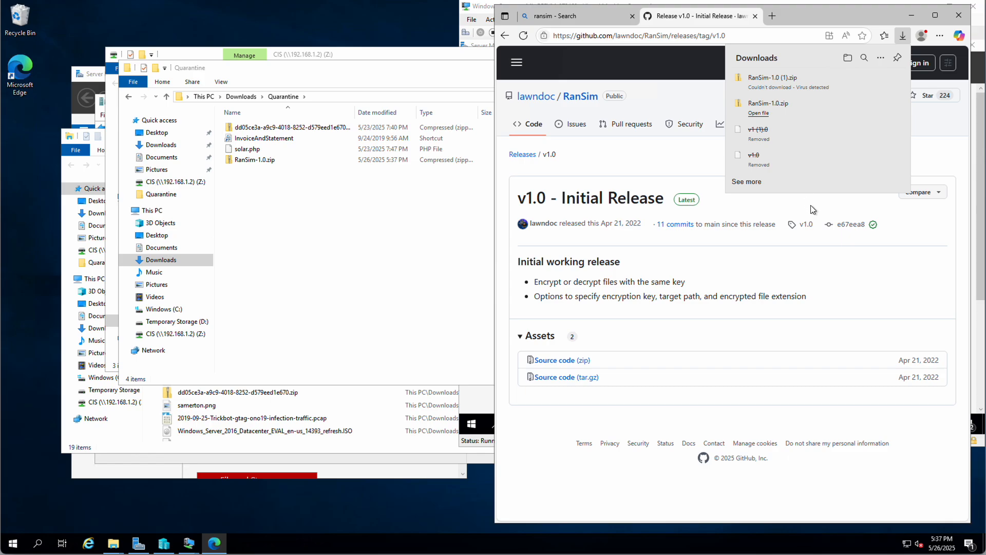
left_click(907, 286)
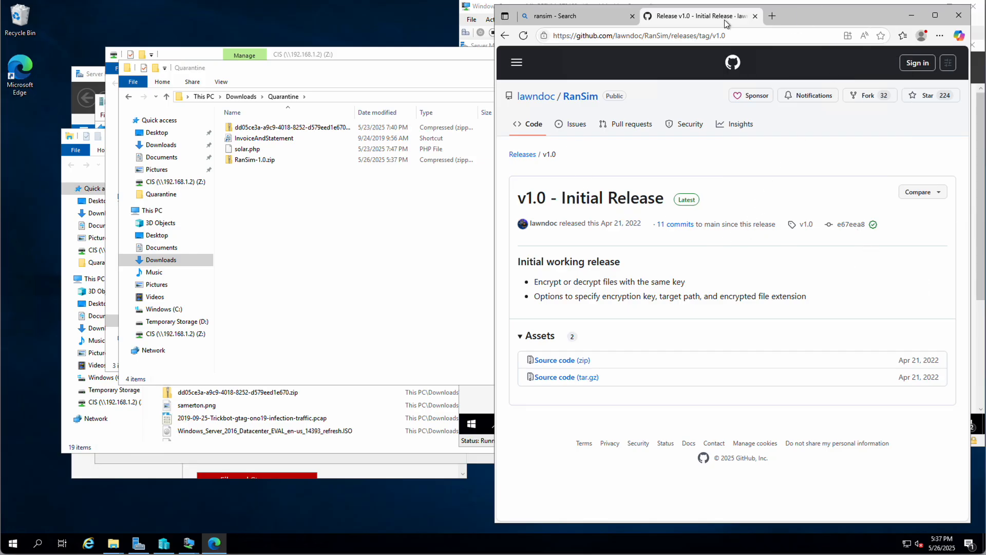
left_click(505, 36)
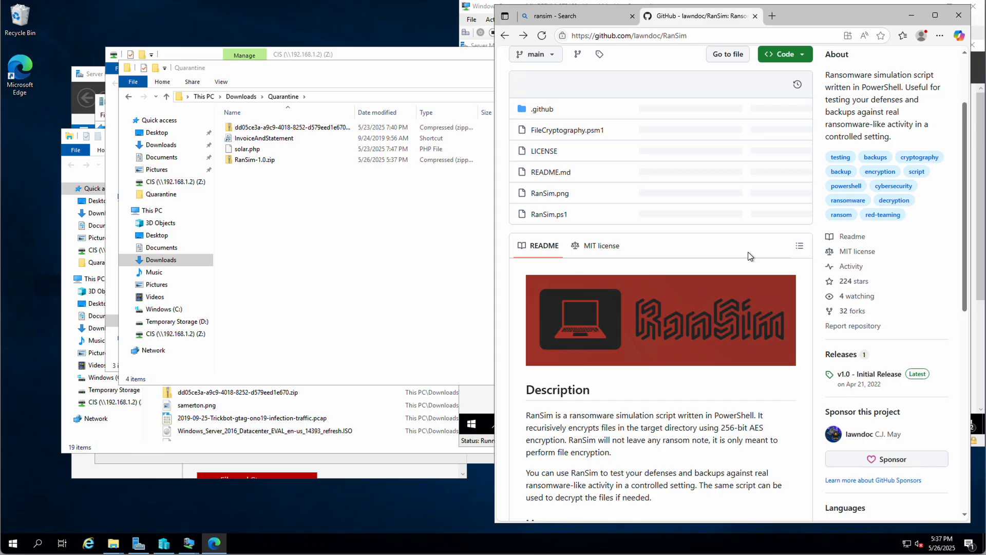
- Scroll the RanSim README to the Usage section's encrypt/decrypt commands and optional parameter defaults
scroll(695, 342, "down", 3)
scroll(695, 343, "down", 1)
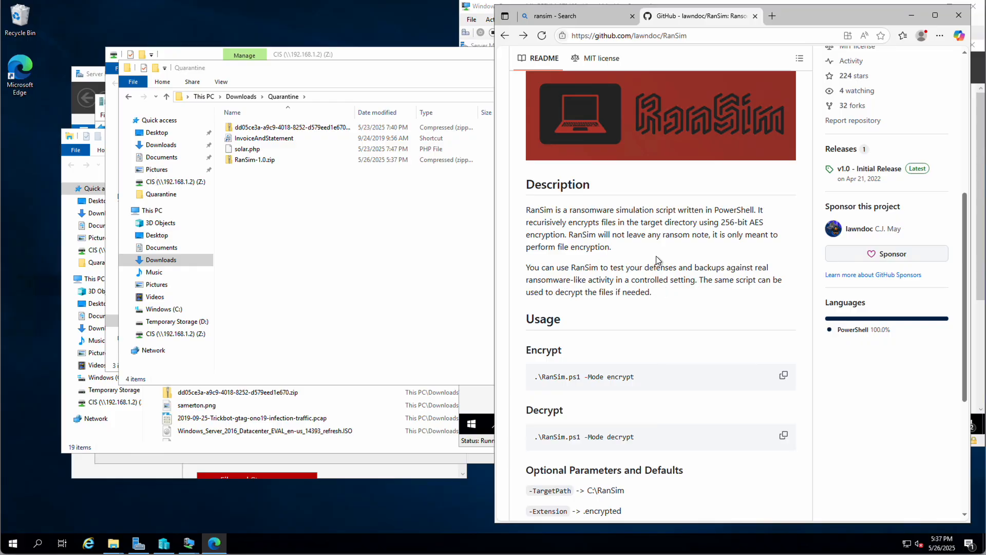
scroll(655, 256, "down", 2)
scroll(656, 259, "down", 1)
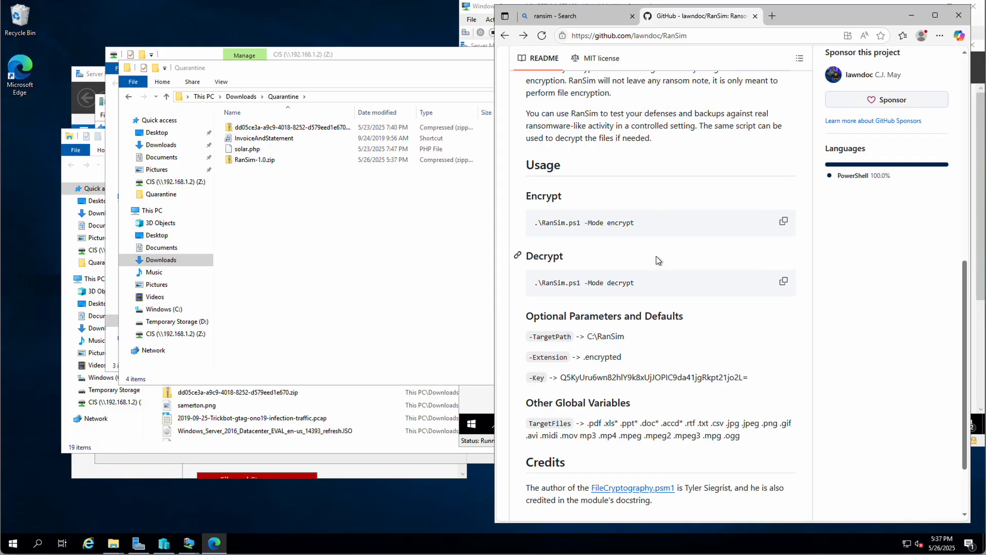
scroll(657, 257, "up", 1)
scroll(656, 256, "down", 3)
scroll(656, 256, "up", 2)
scroll(648, 259, "down", 1)
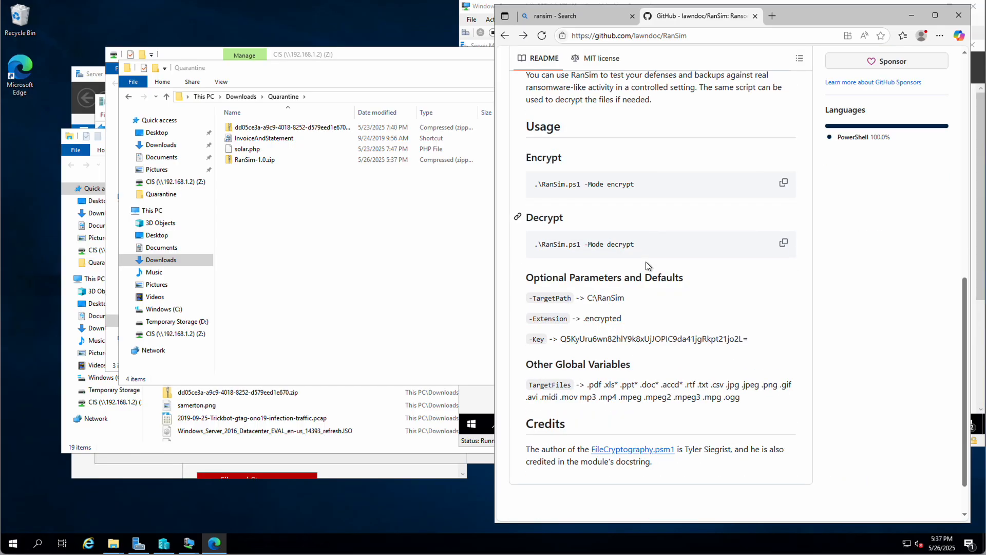
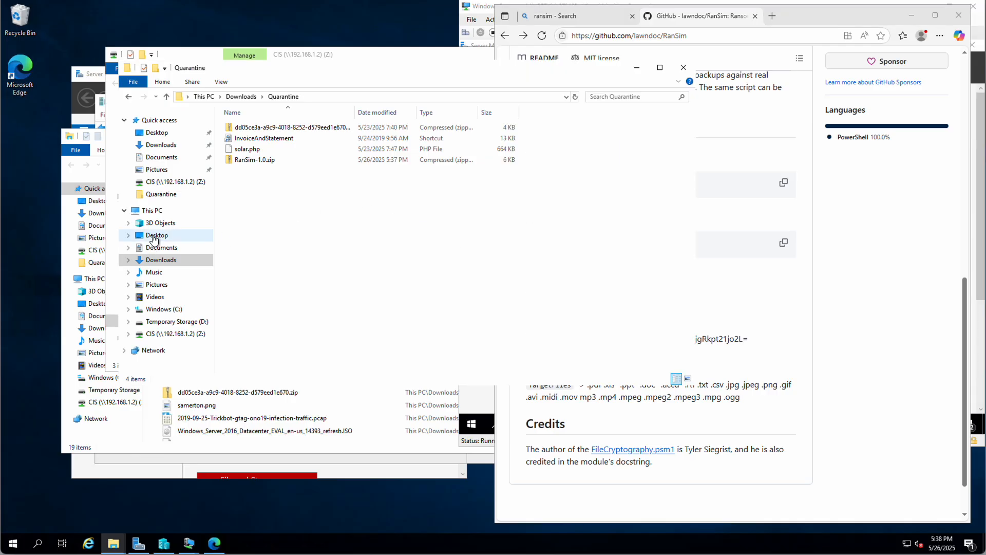
- Open the Downloads\Quarantine folder in File Explorer
left_click(168, 249)
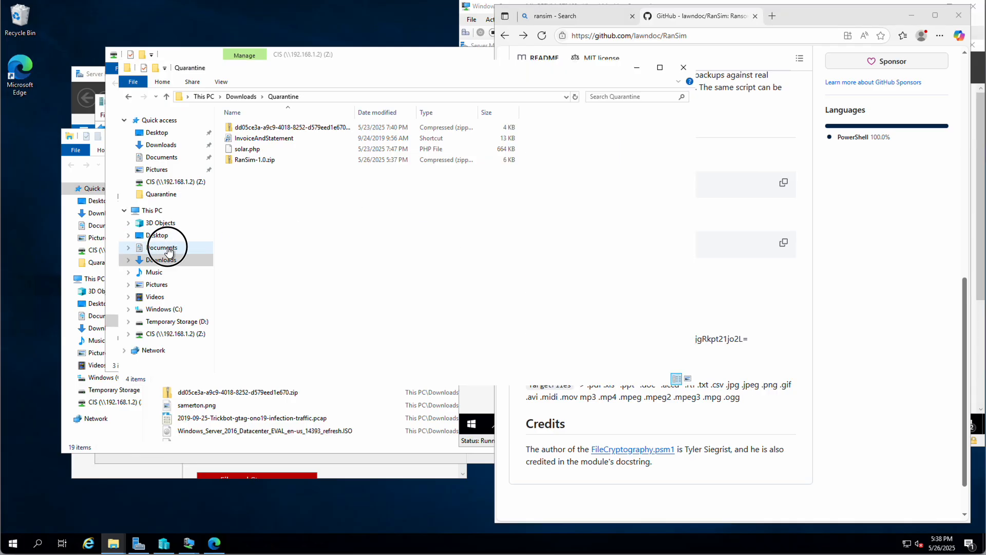
left_click(164, 259)
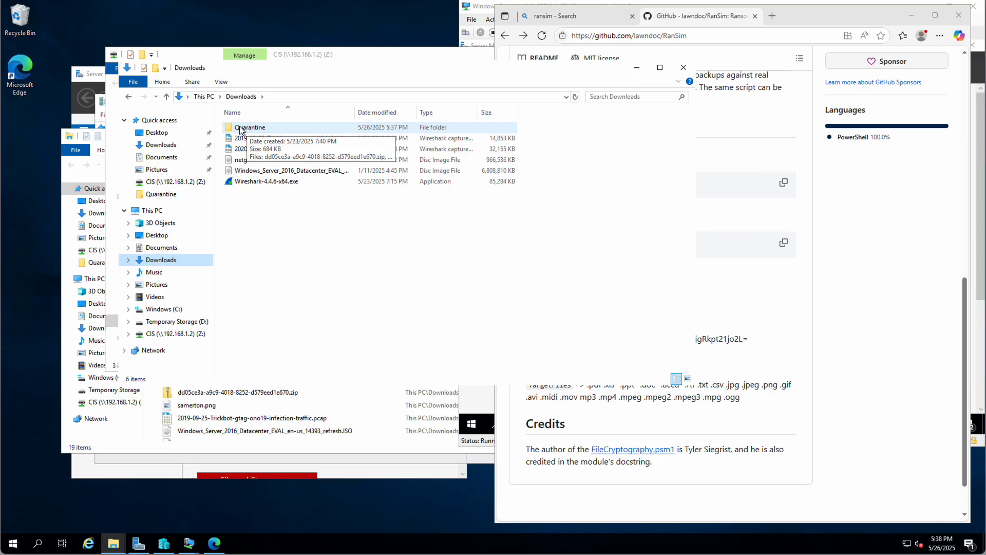
double_click(240, 127)
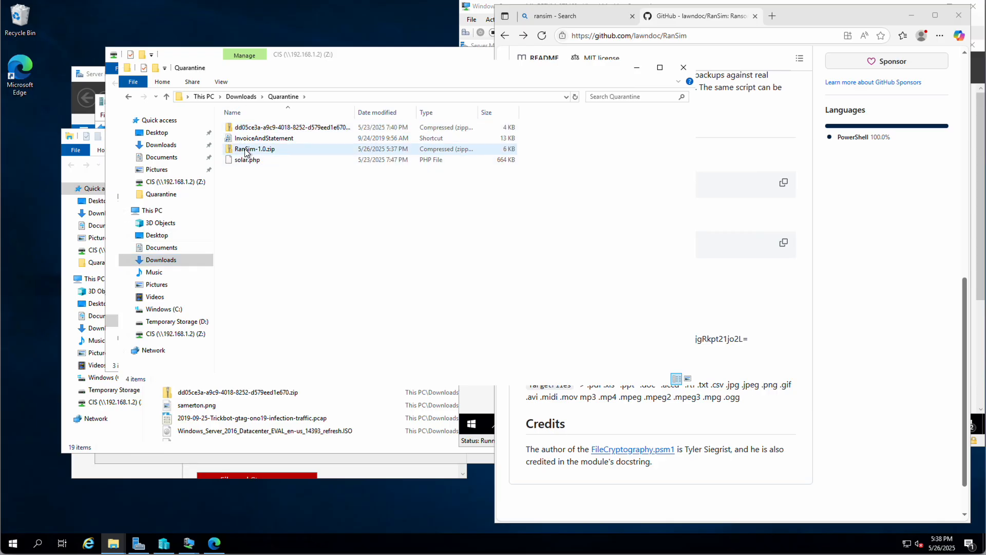
- Extract RanSim-1.0.zip in place with 7-Zip's Extract Here
right_click(245, 151)
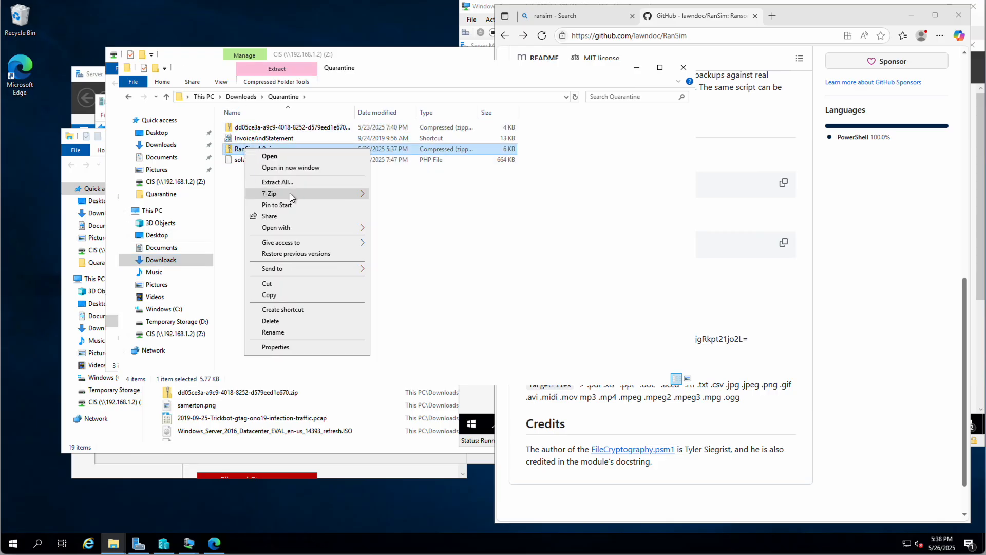
mouse_move(289, 194)
left_click(410, 229)
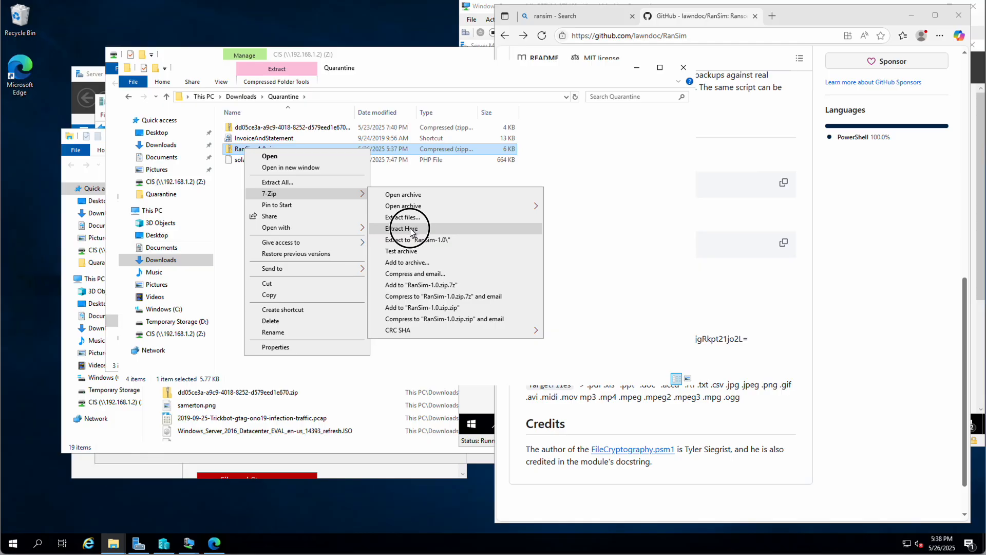
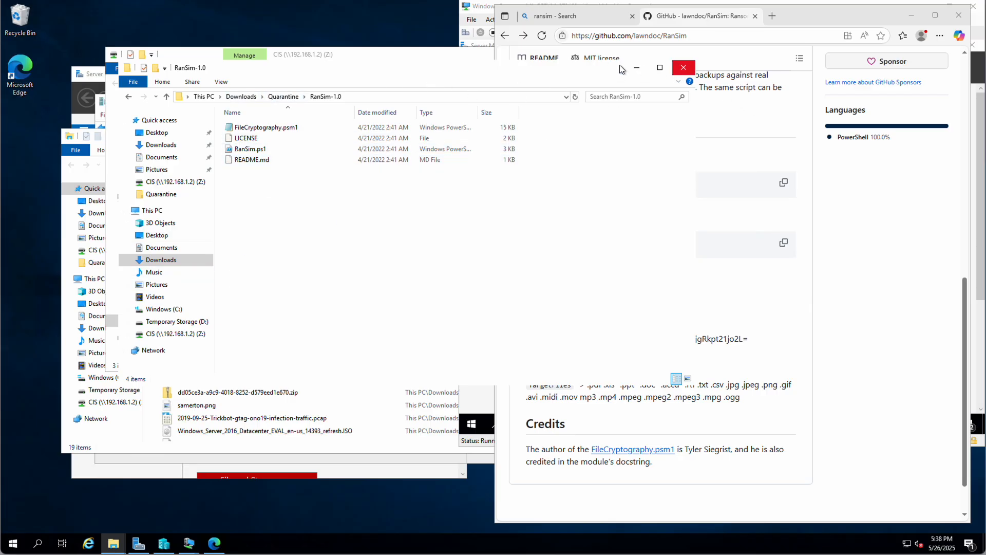
- Close the RanSim-1.0 folder window, leaving Quick access and the RanSim GitHub page visible
left_click(689, 75)
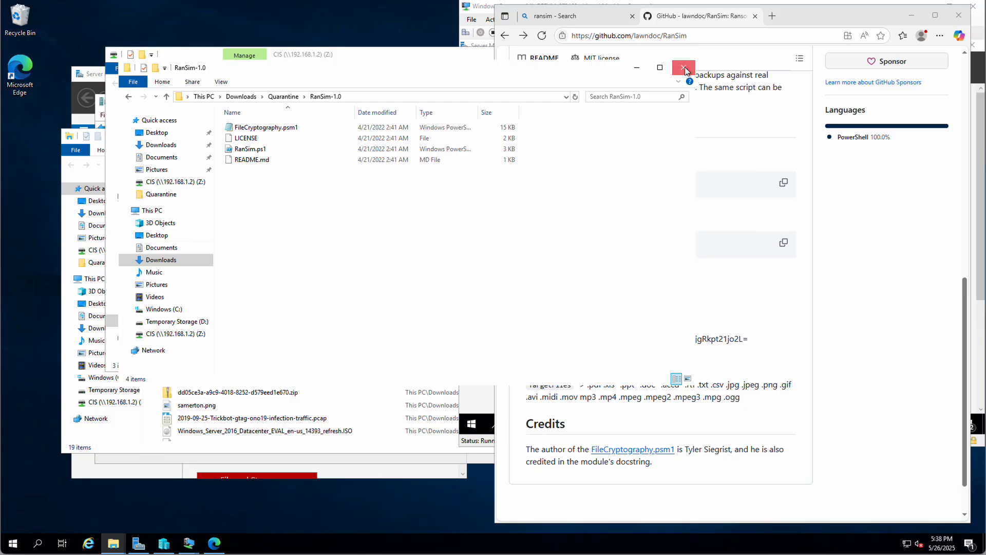
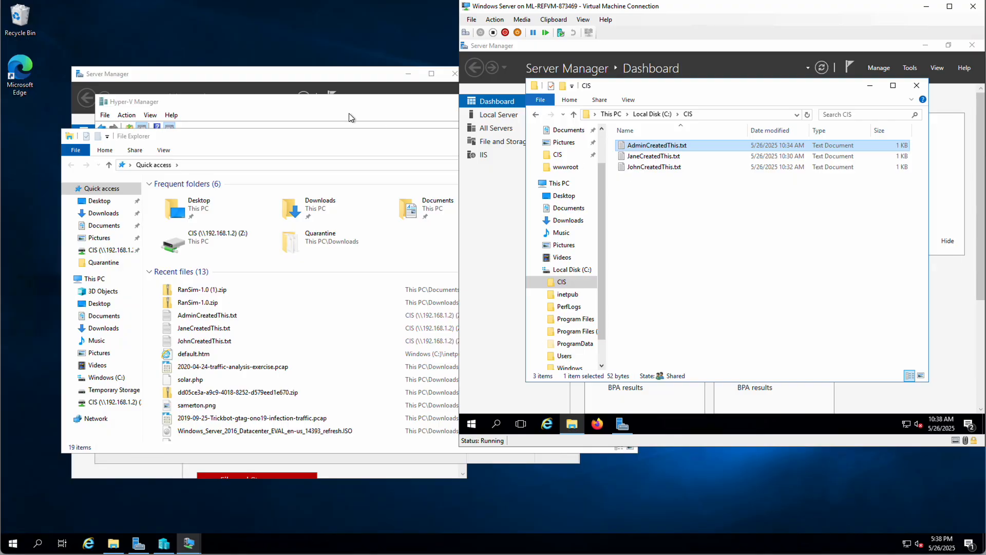
- Close the host Quick access window and bring up Windows search
left_click(335, 148)
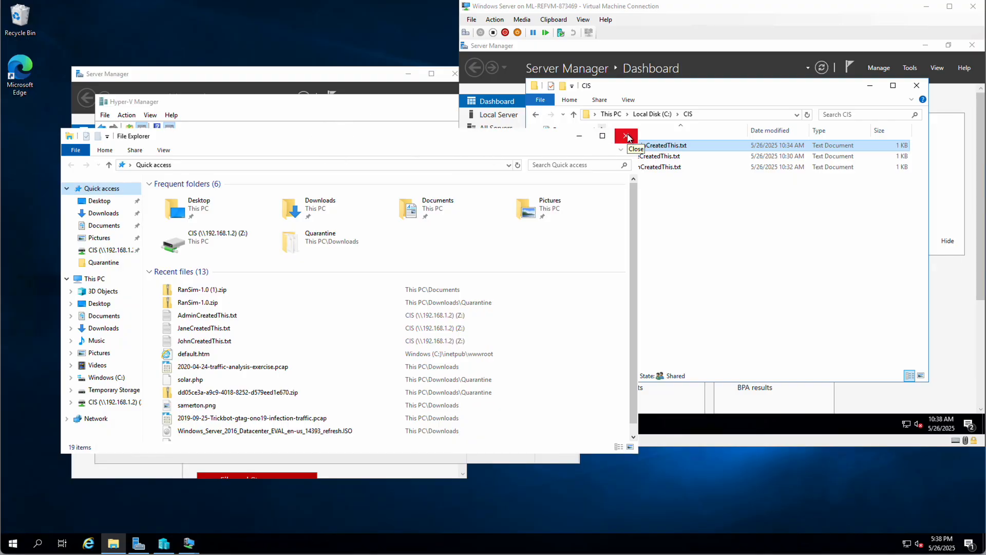
left_click(628, 134)
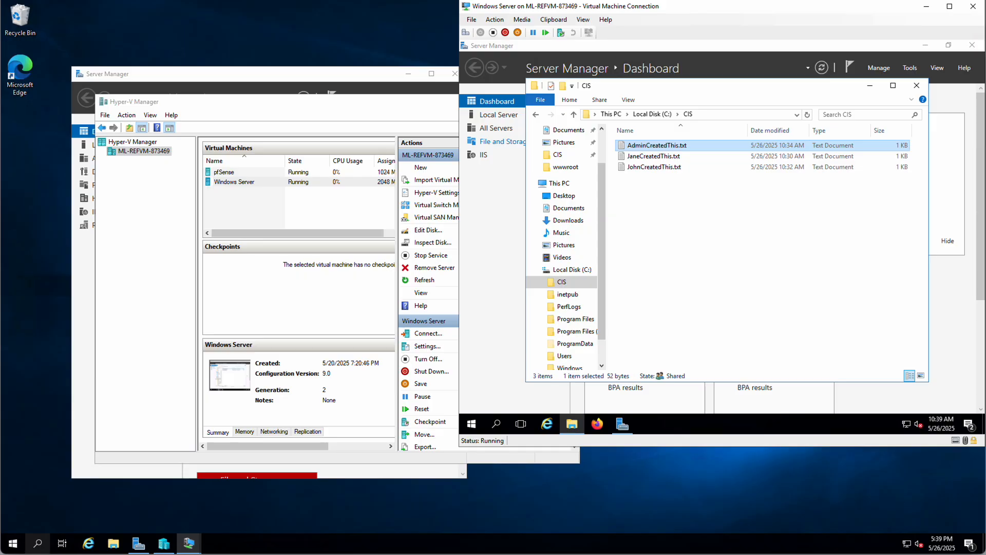
left_click(39, 546)
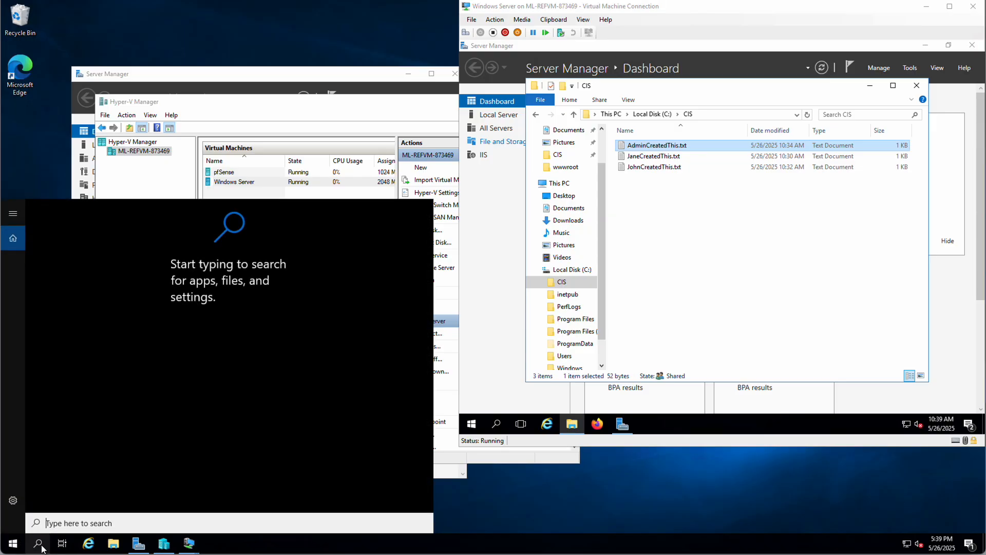
- Launch Windows PowerShell as administrator and move its window up and to the right
type("powersh")
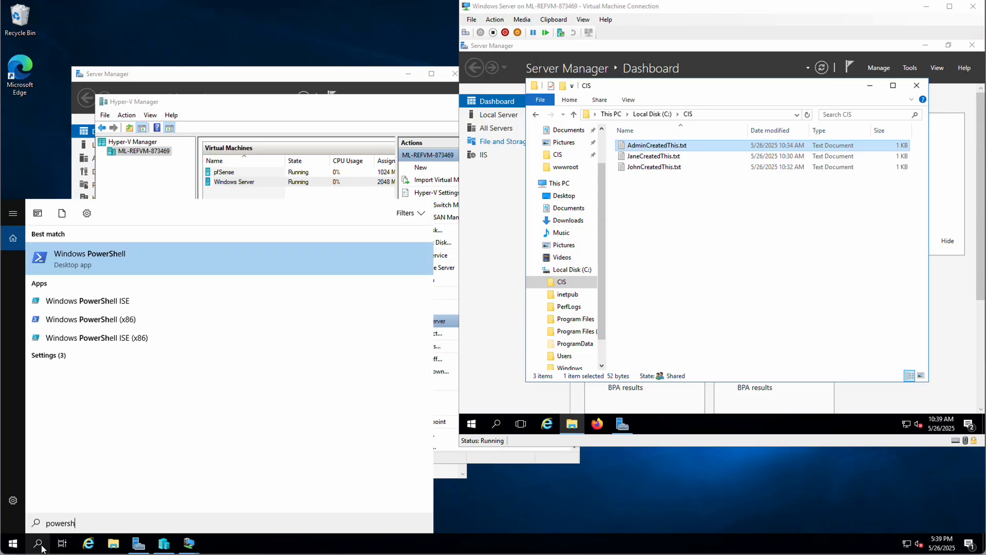
left_click(78, 258)
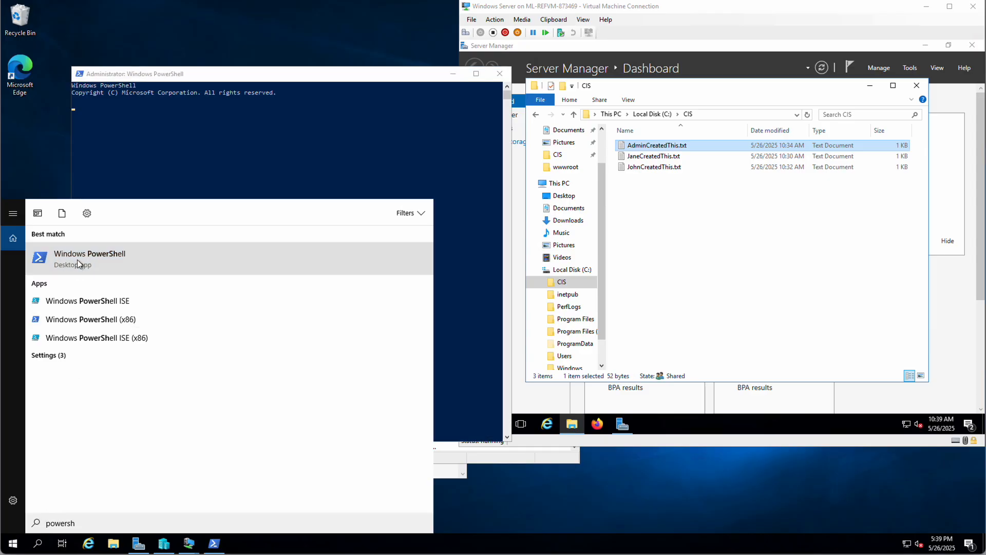
left_click(290, 143)
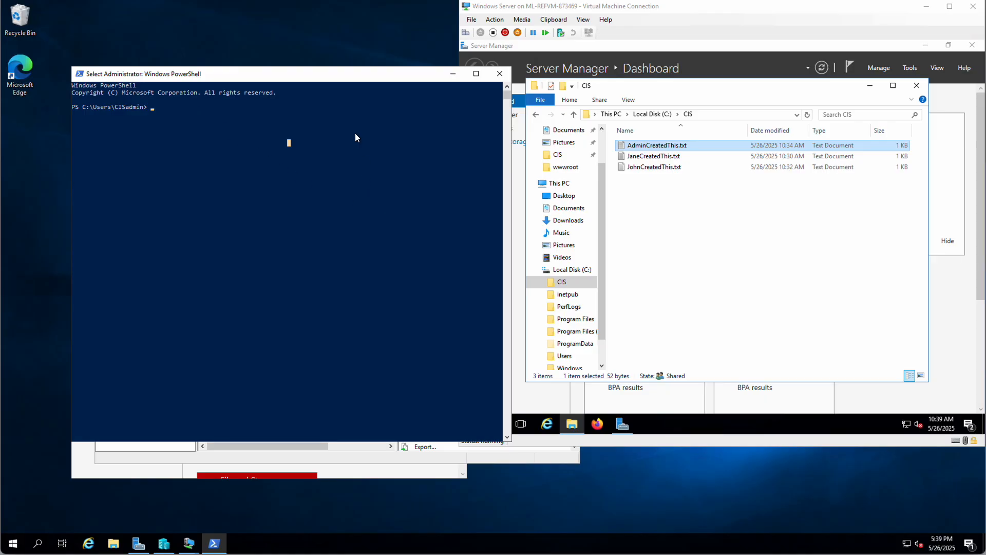
left_click_drag(242, 77, 368, 14)
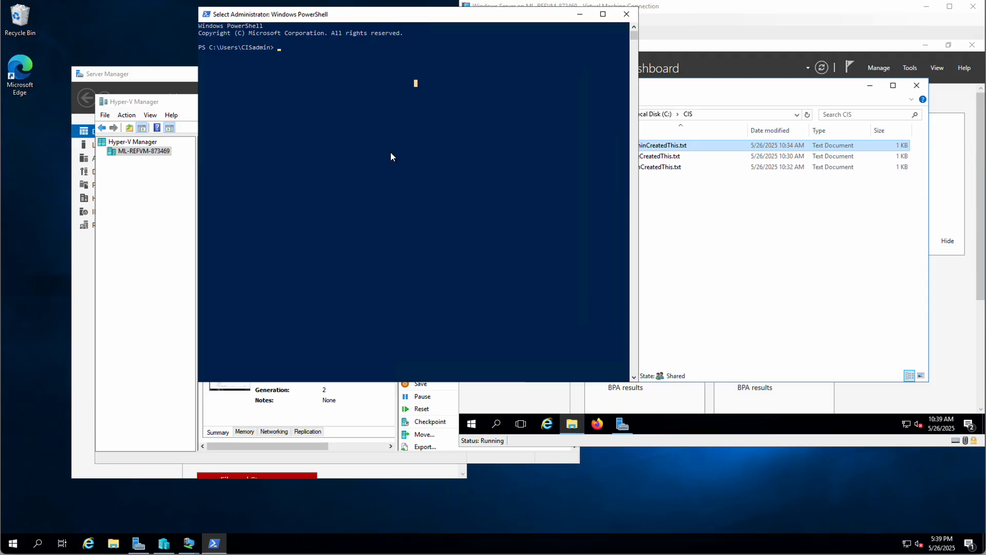
- Change into the downloads folder, list its contents, and begin typing 'cd Qaurantine'
type("cd ")
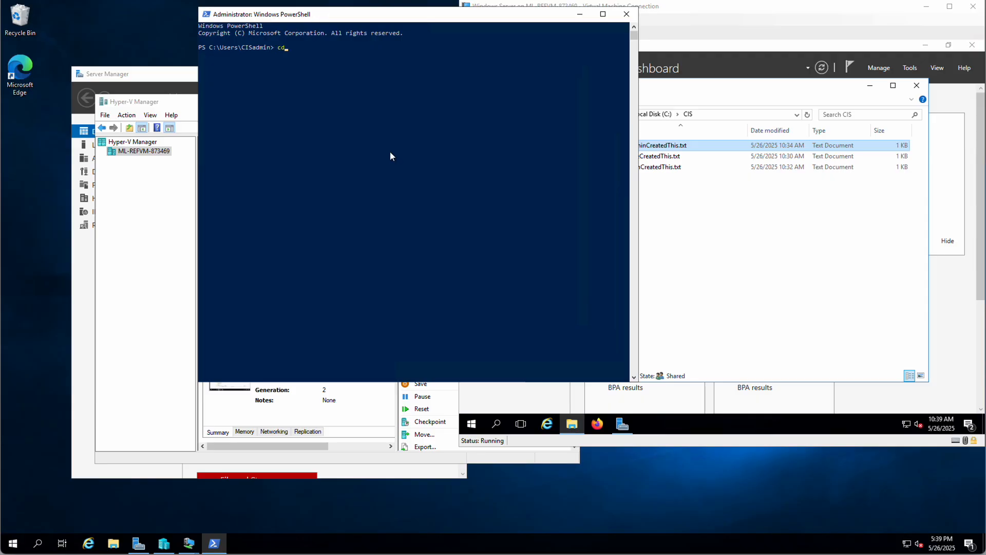
type("downloads")
key("Return")
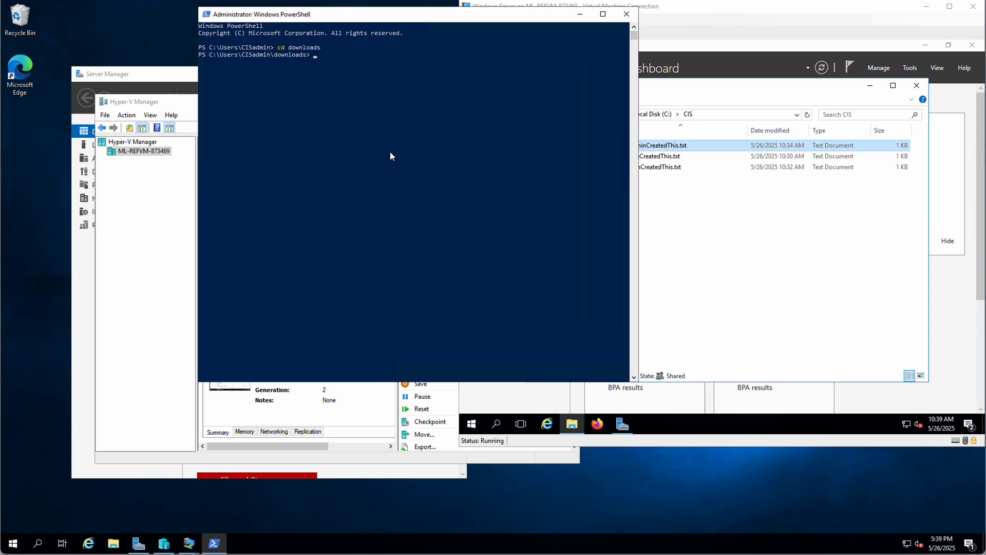
type("cd Quar")
key("BackSpace")
key("BackSpace")
key("BackSpace")
key("BackSpace")
key("BackSpace")
key("BackSpace")
key("BackSpace")
type("dir")
key("Return")
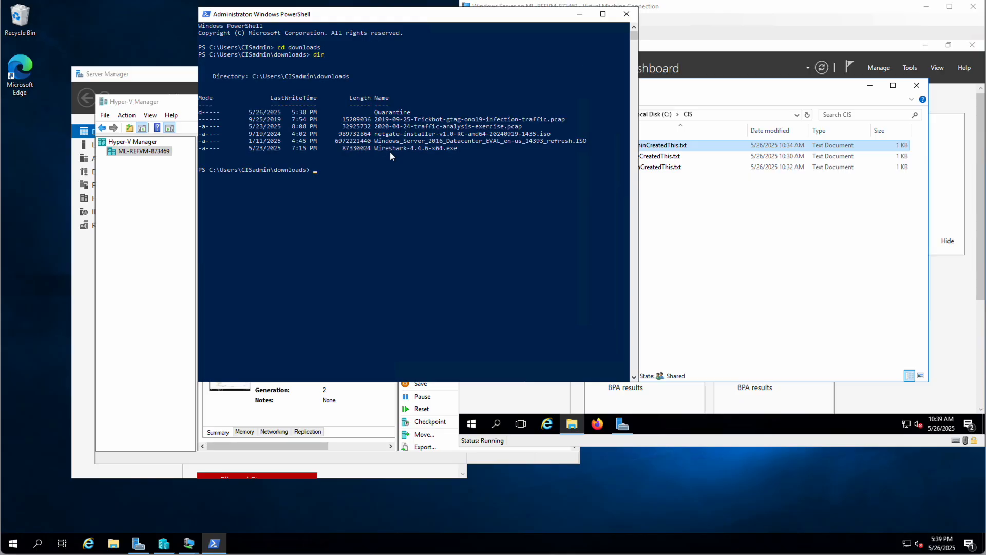
type("cd Qaurantine")
- Correct the misspelled command to 'cd Quarantine', enter that folder and list it
key("Return")
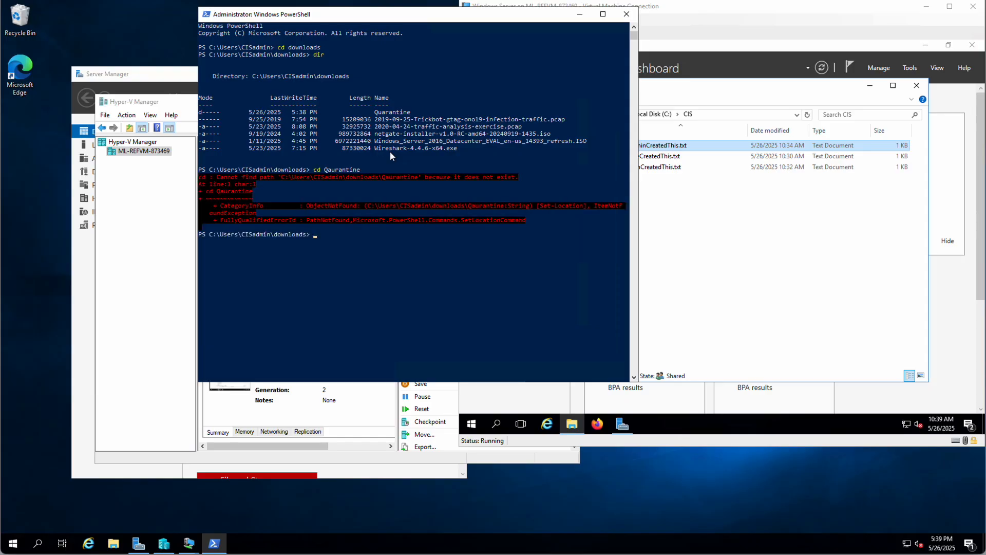
key("Up")
key("BackSpace")
key("Right")
type("a")
key("Return")
type("dir")
key("Return")
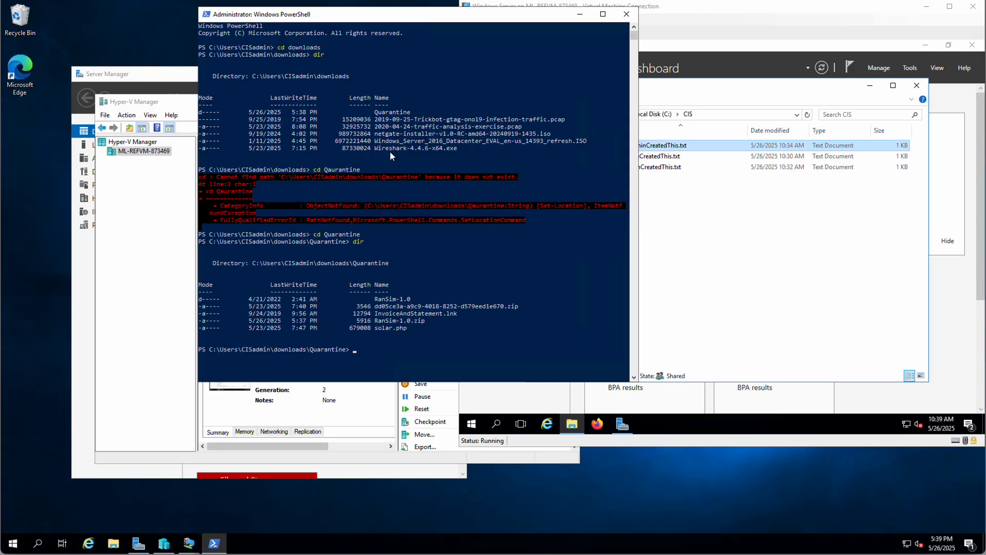
- Enter RanSim-1.0, list its files, and begin typing 'Ran' to run the script
type("cd RanSim-1.0")
key("Return")
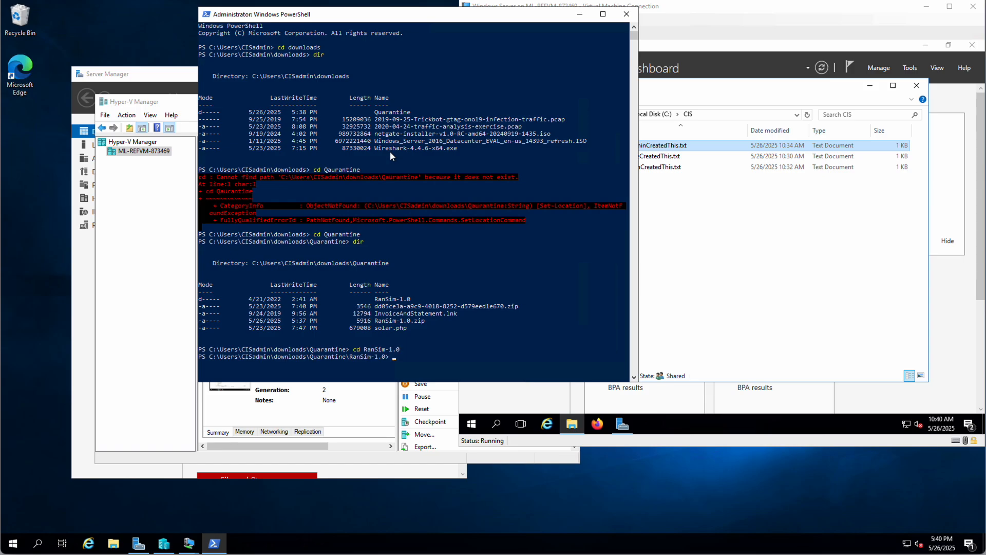
type("dir")
key("Return")
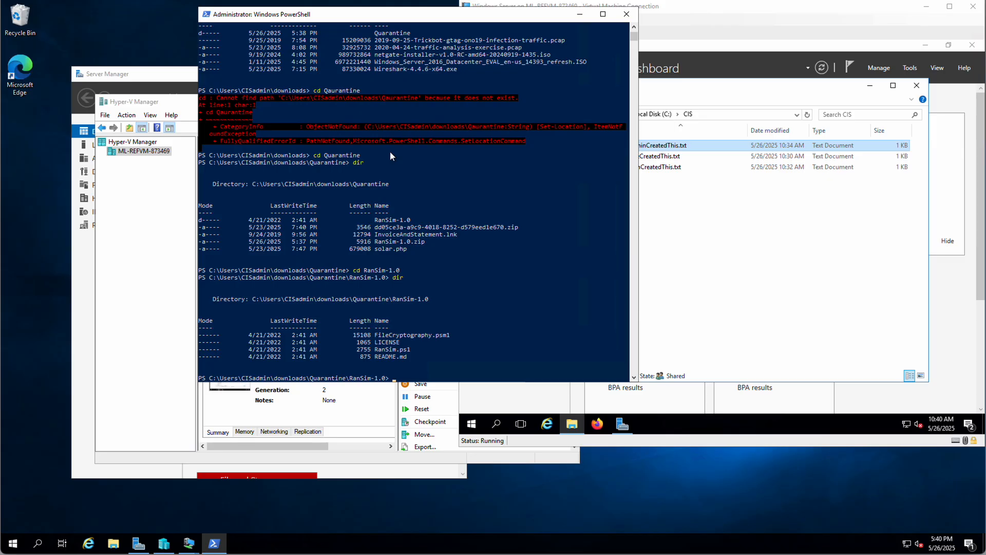
type("Ran")
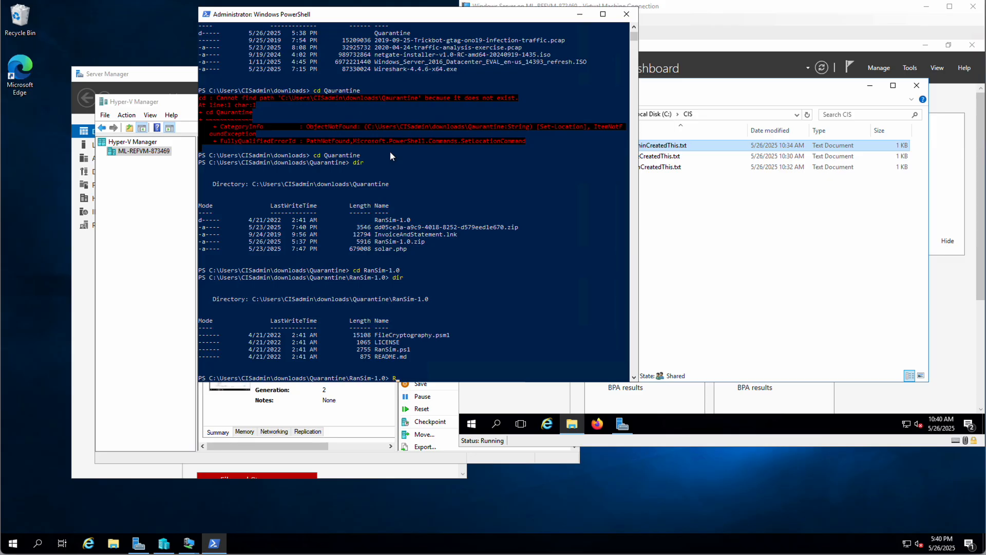
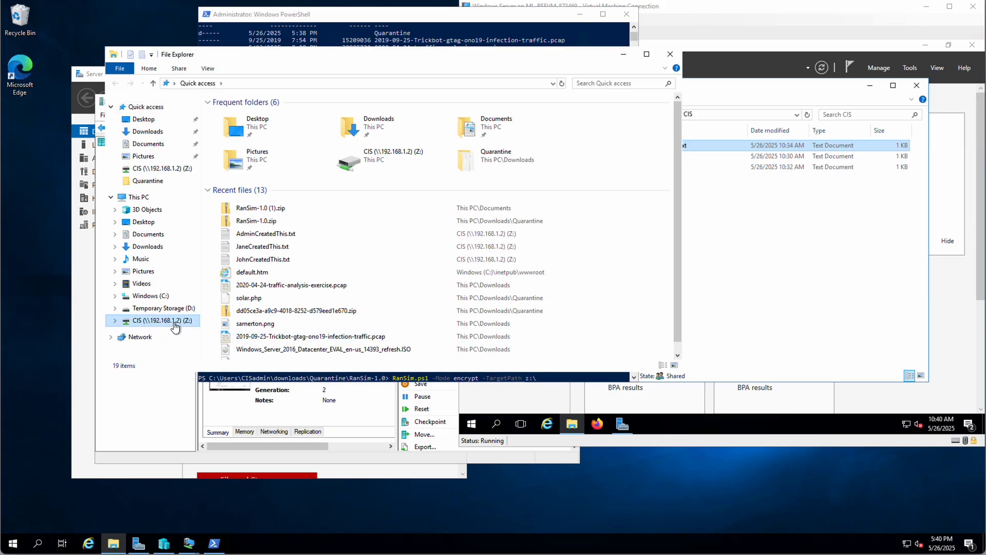
- Show the CIS (Z:) share's three text files, with the window moved aside to reveal PowerShell
left_click(170, 321)
left_click_drag(467, 55, 261, 81)
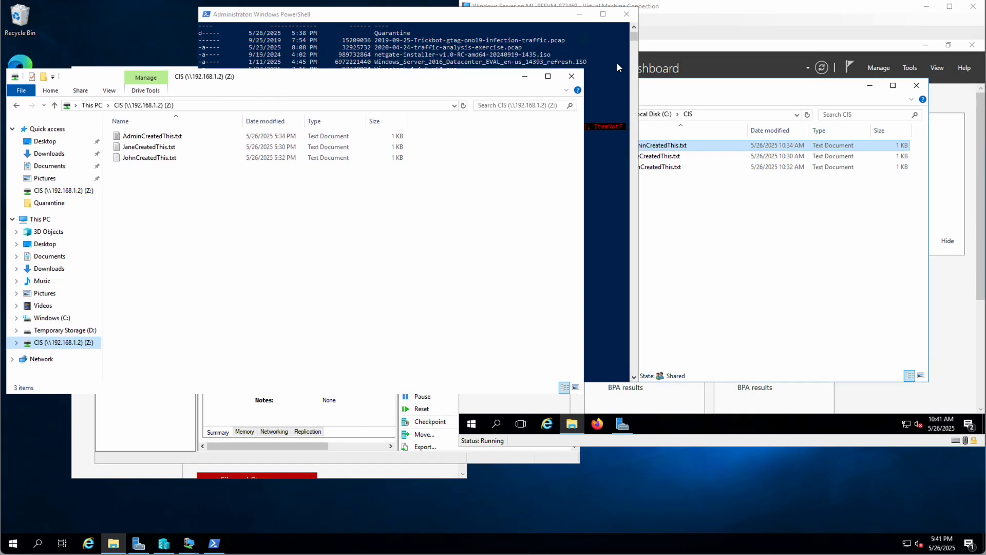
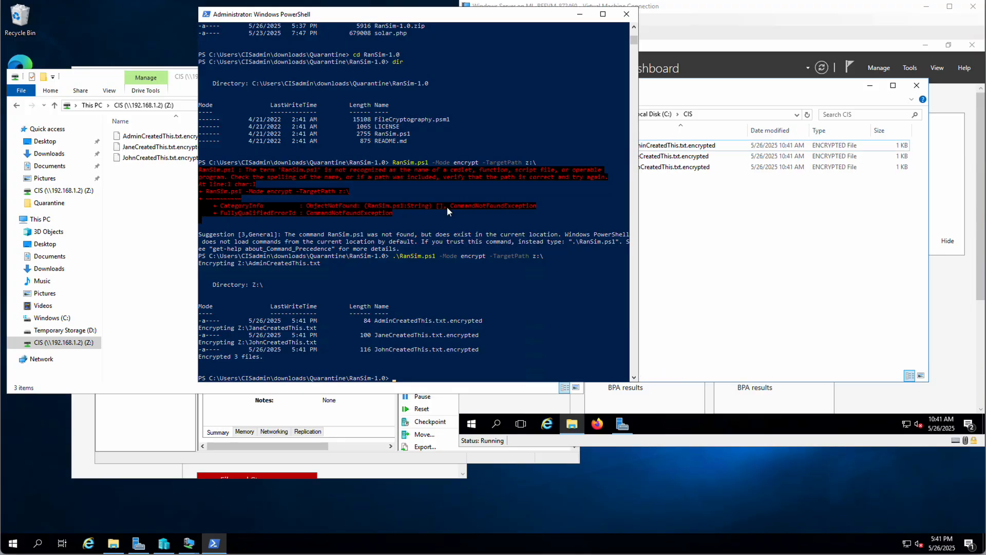
- On the server VM, open AdminCreatedThis.txt.encrypted in Notepad to view its ciphertext, then close Notepad
left_click(784, 220)
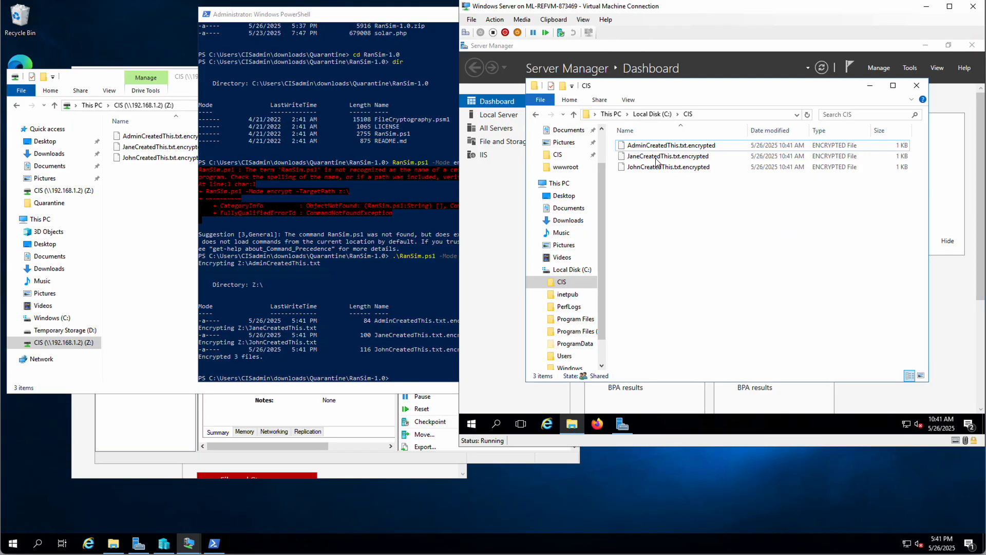
double_click(648, 145)
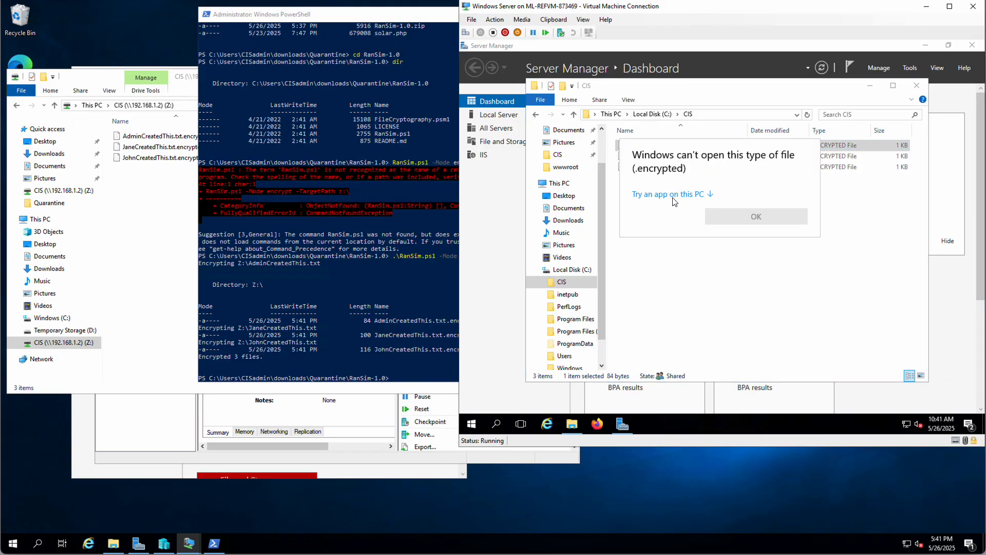
left_click(664, 195)
left_click(666, 231)
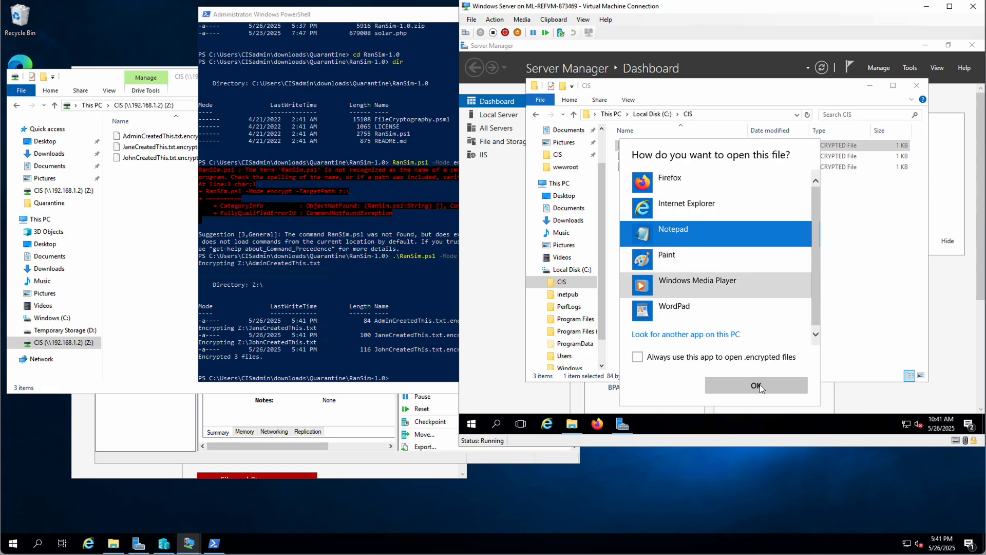
left_click(761, 385)
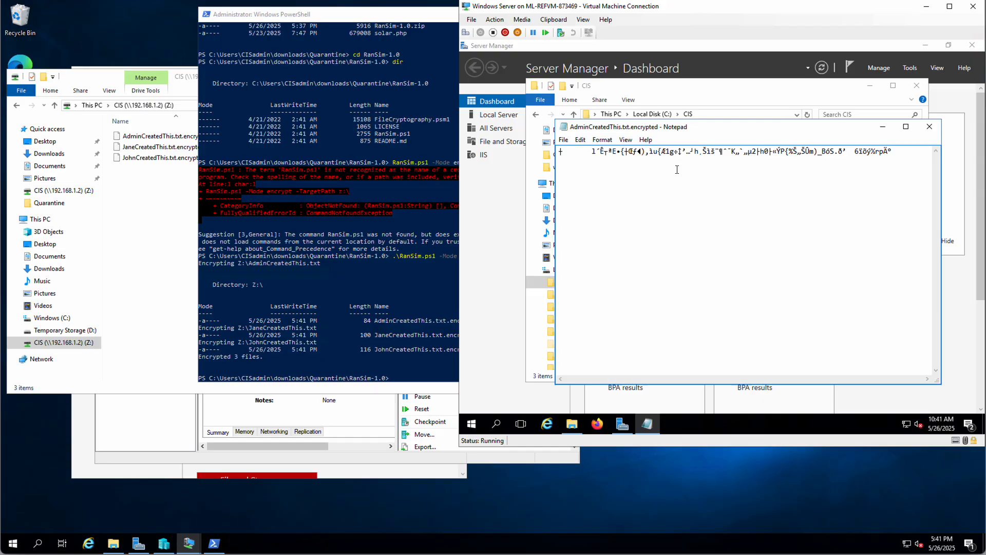
left_click(930, 128)
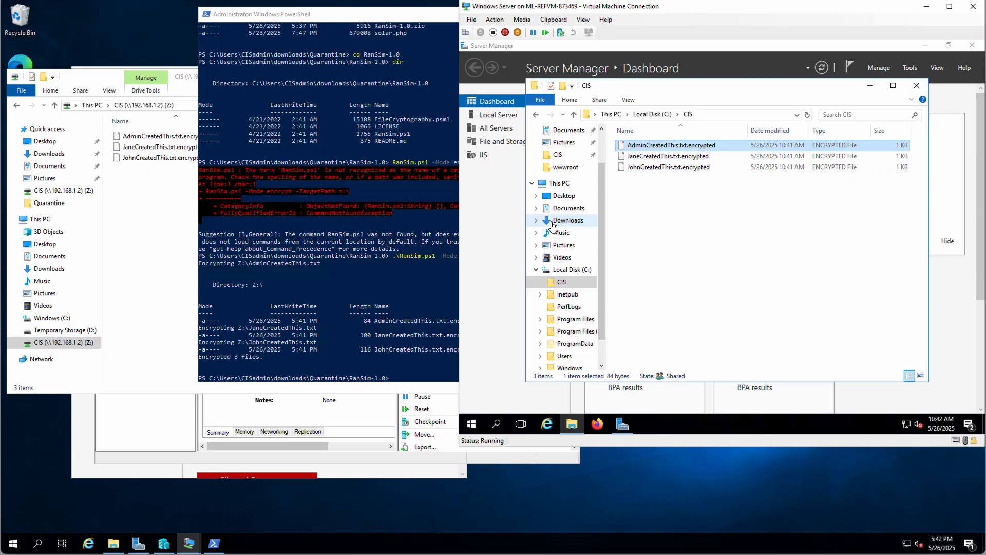
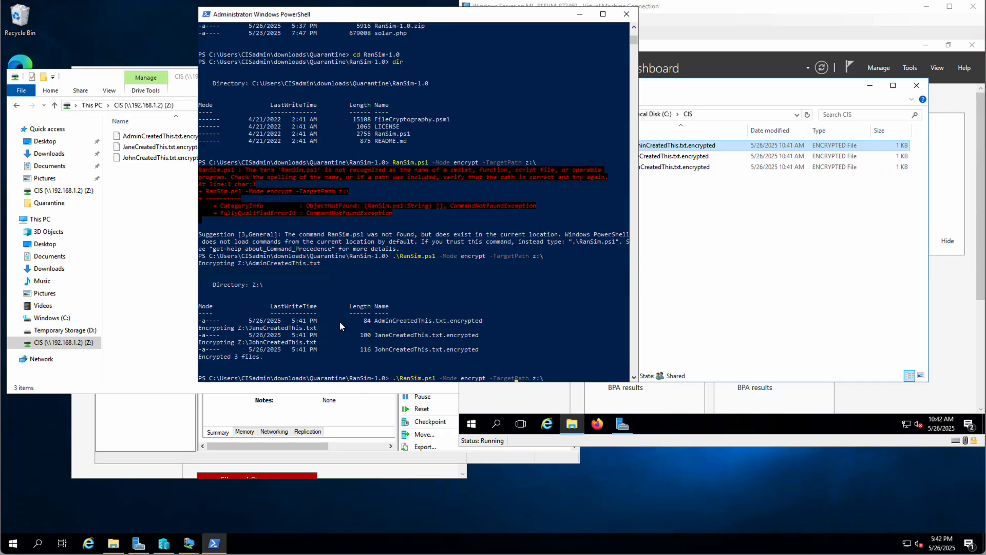
- Rerun RanSim.ps1 on z:\ with -Mode decrypt instead of encrypt
key("BackSpace")
key("BackSpace")
type("de")
key("Return")
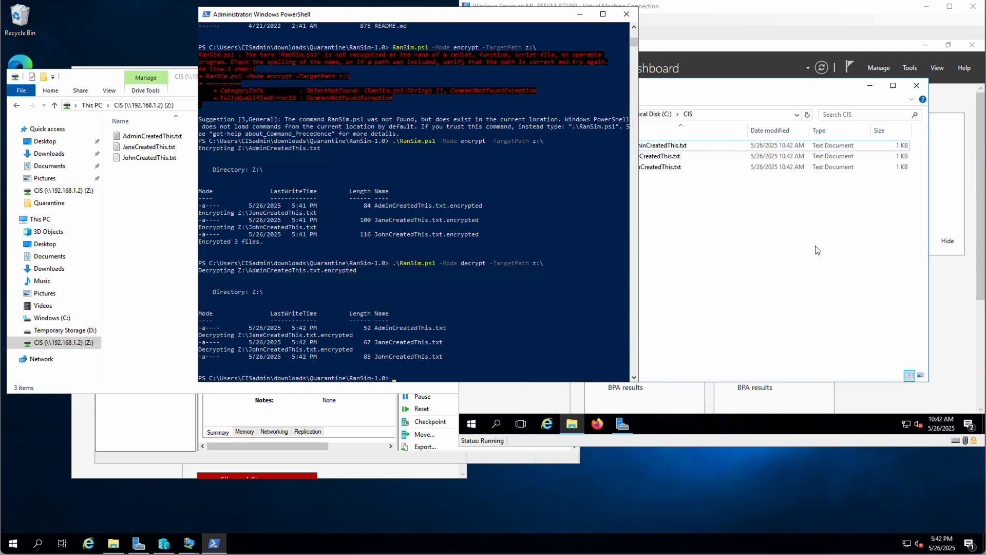
- On the server VM, confirm AdminCreatedThis.txt shows readable text in Notepad, then close it
left_click(677, 148)
double_click(654, 146)
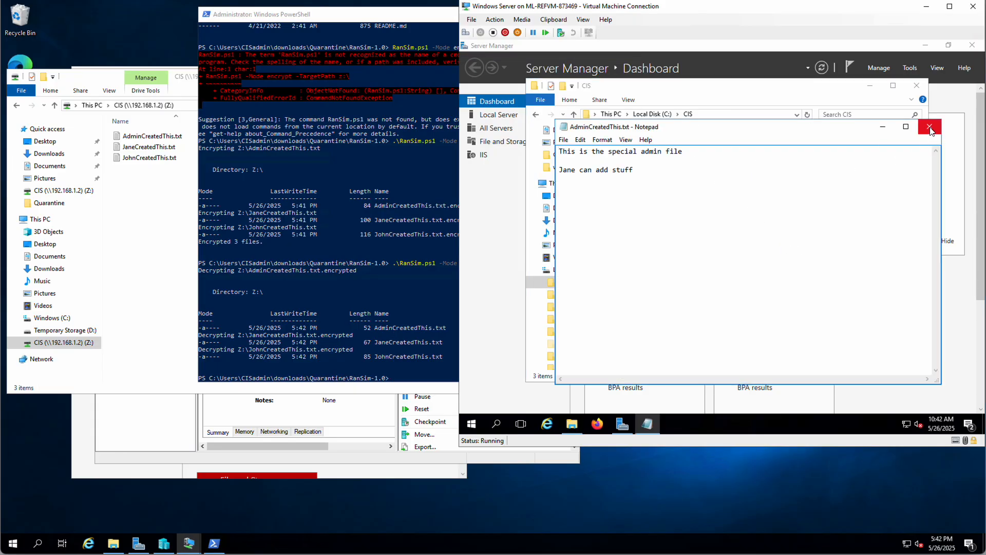
left_click(929, 127)
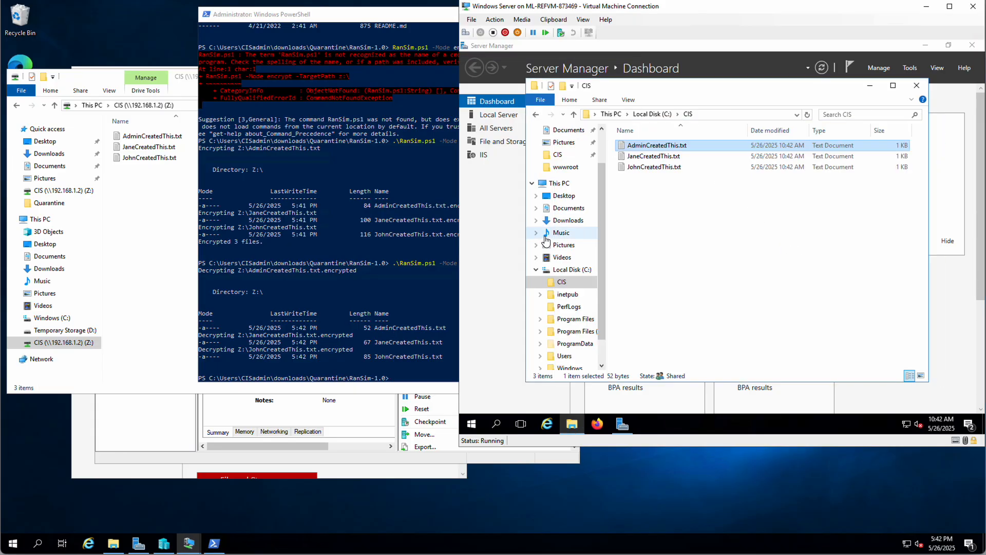
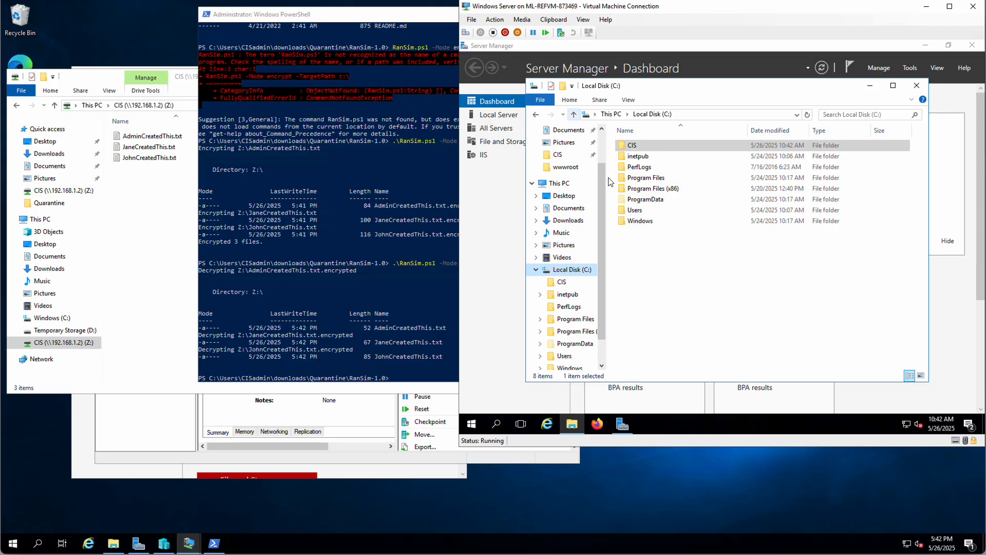
- In the C:\CIS folder's Security permissions, clear Allow Full control, Modify and Write for the CIS user
right_click(631, 145)
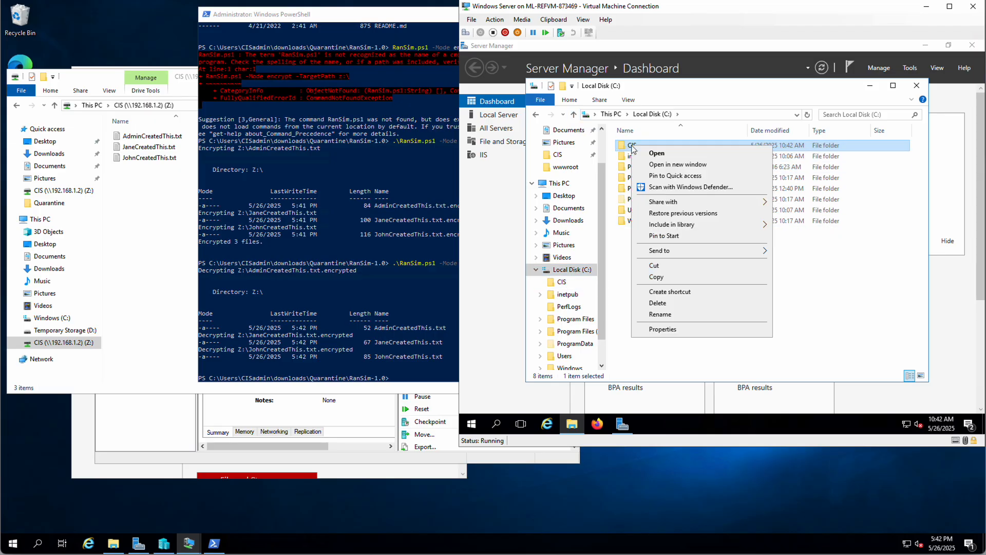
left_click(663, 329)
left_click(702, 170)
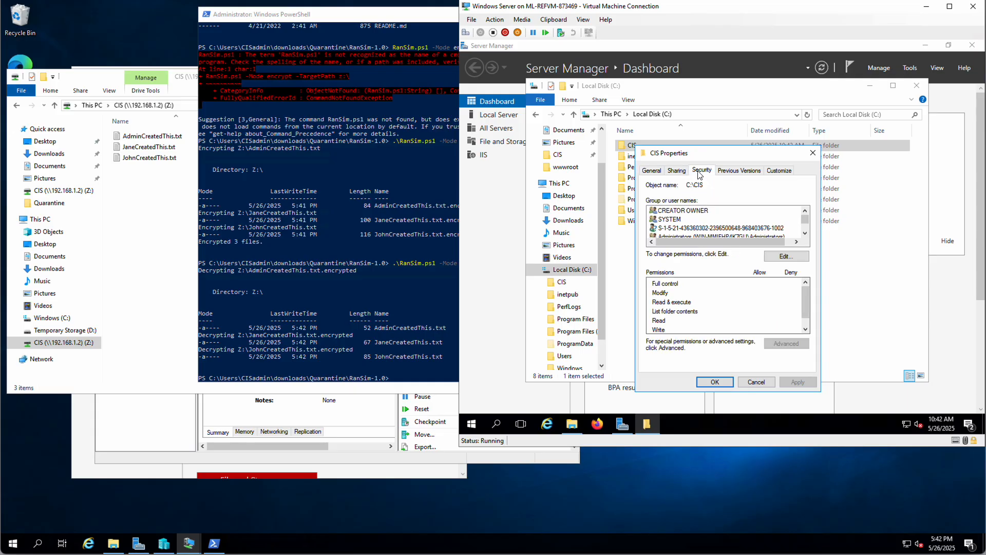
left_click(786, 256)
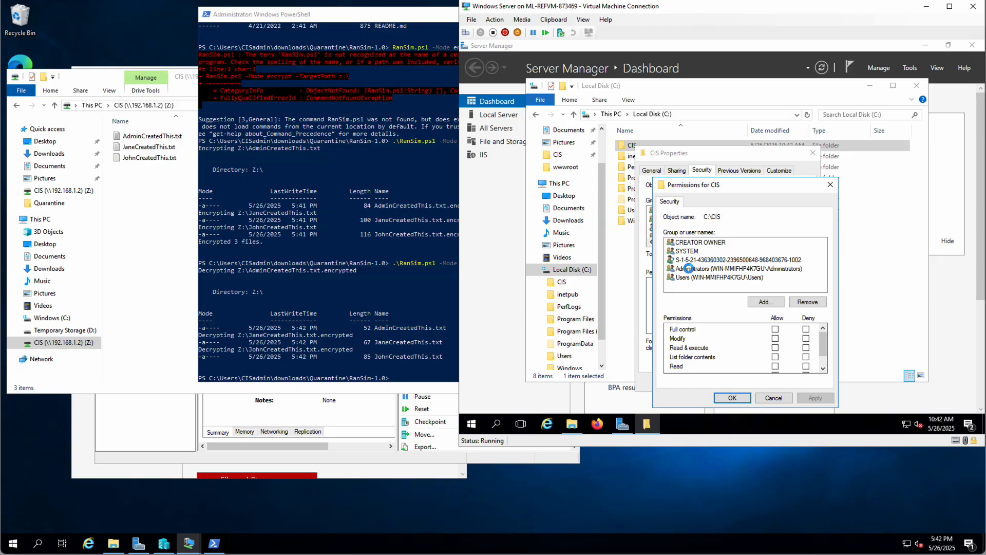
left_click(689, 260)
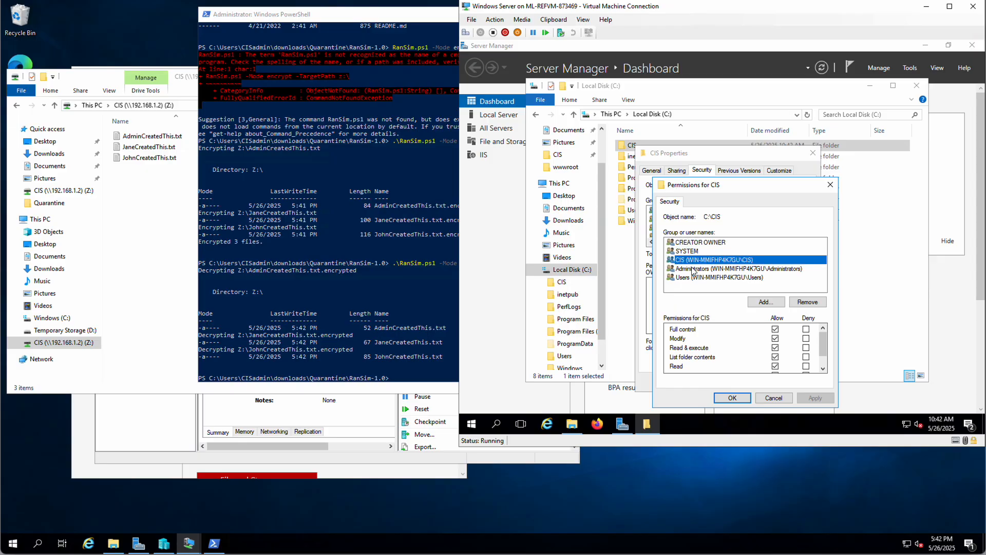
left_click(775, 329)
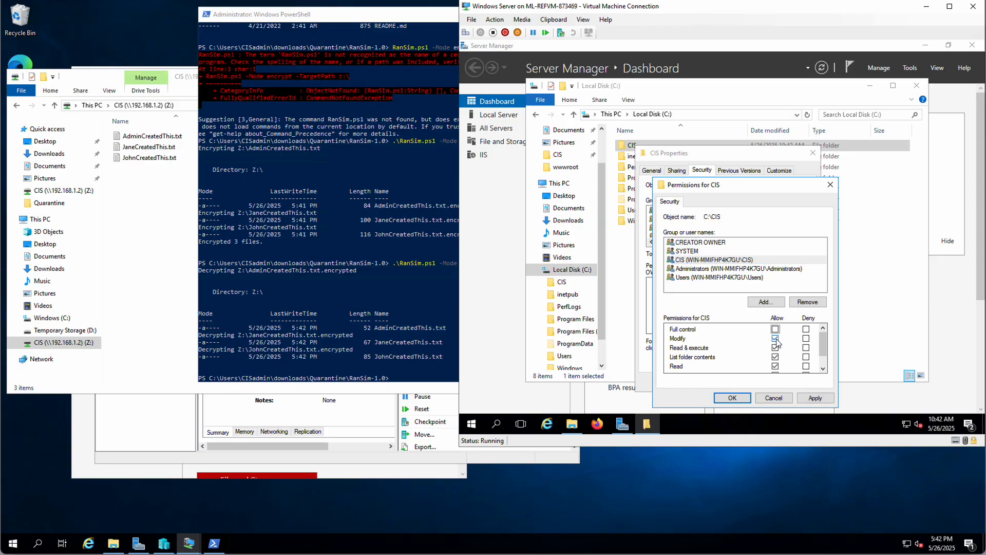
left_click(775, 339)
scroll(795, 352, "down", 1)
left_click(775, 357)
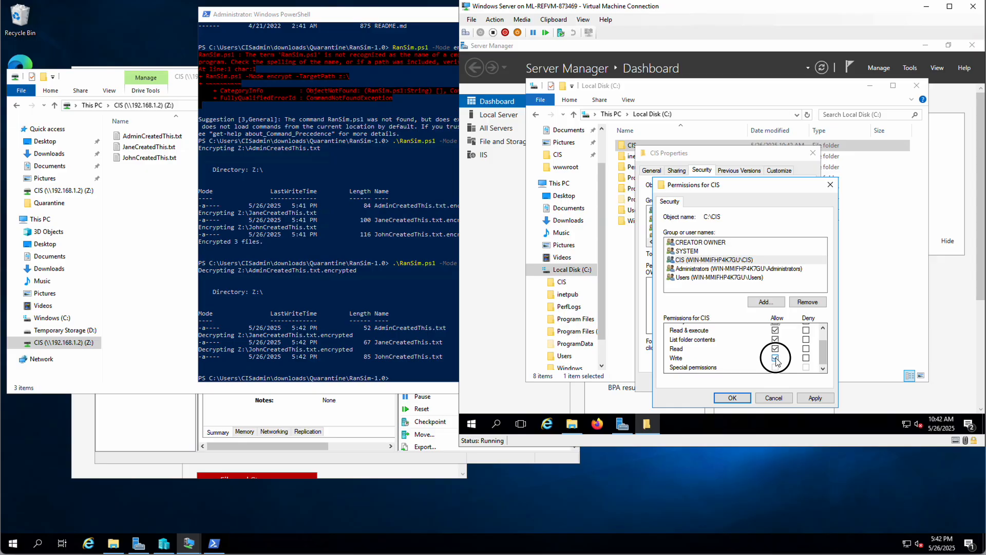
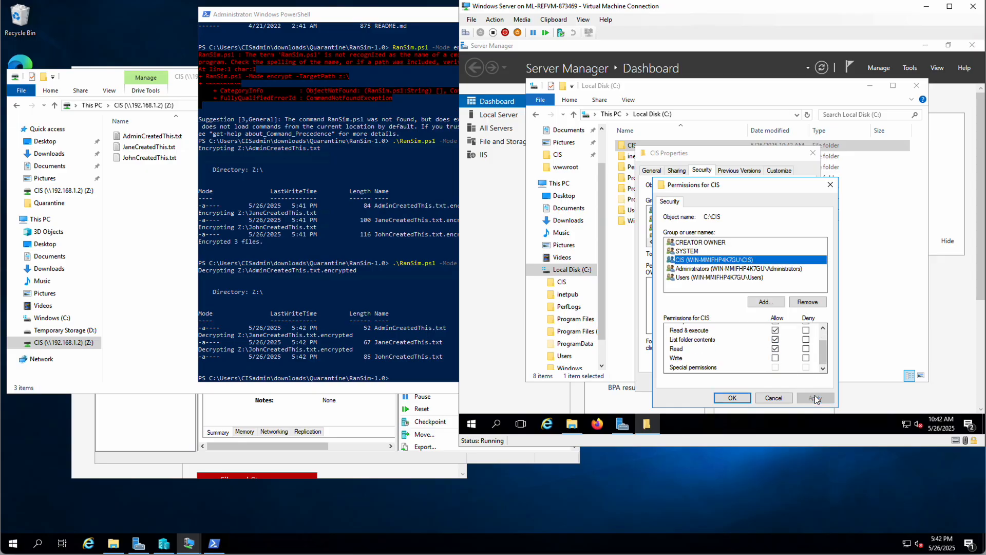
- Apply the CIS user's reduced C:\CIS permissions and close both permissions windows
left_click(730, 399)
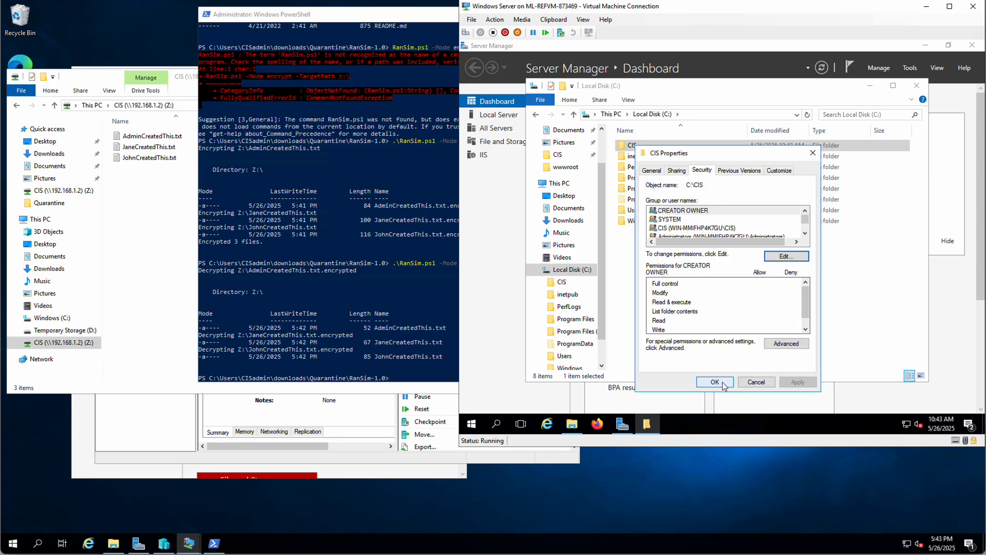
left_click(715, 382)
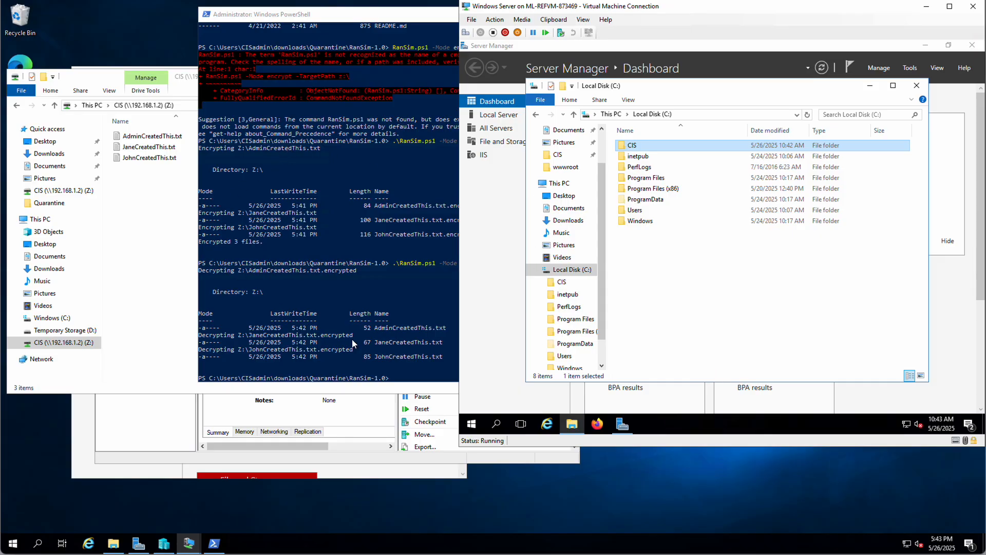
- Bring PowerShell to the front and recall the previous RanSim command targeting z:\
left_click(369, 327)
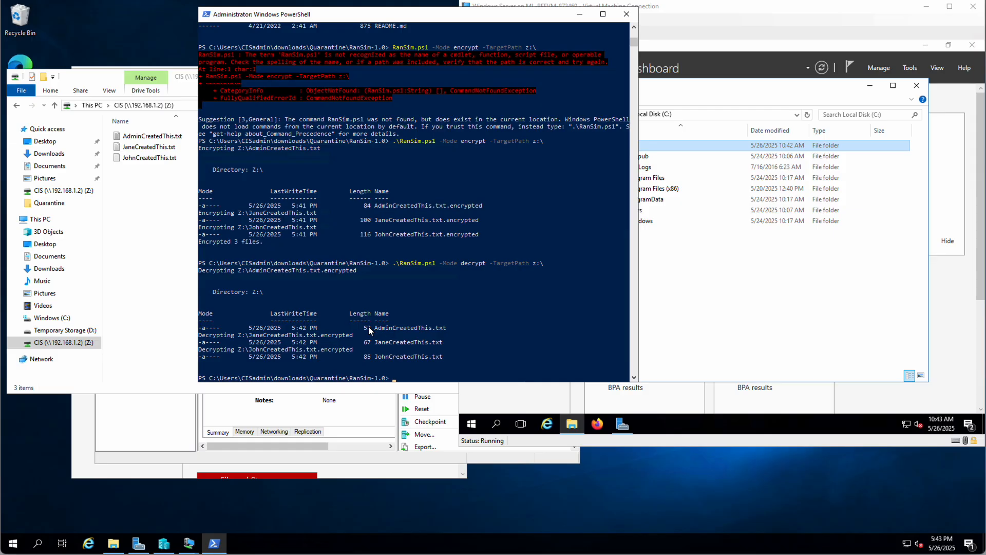
key("Up")
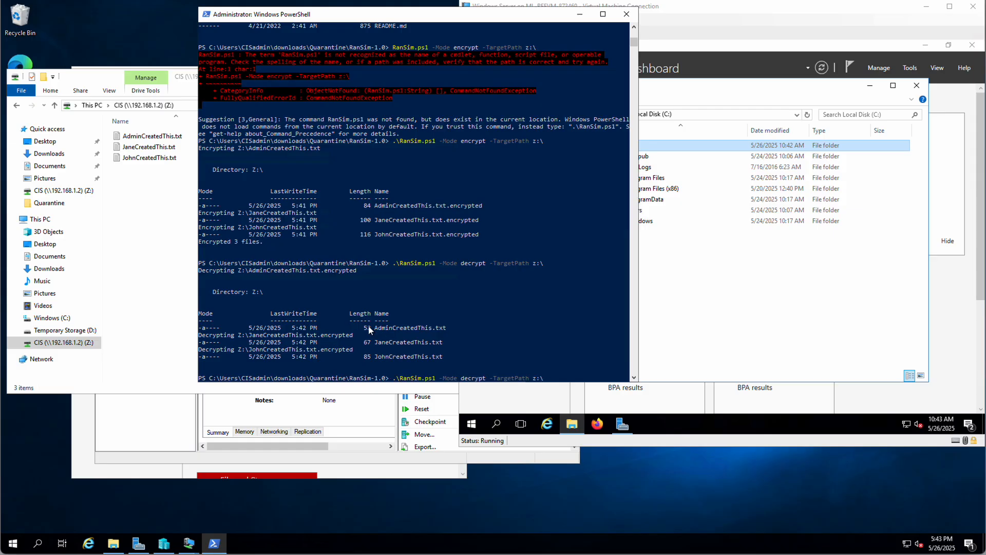
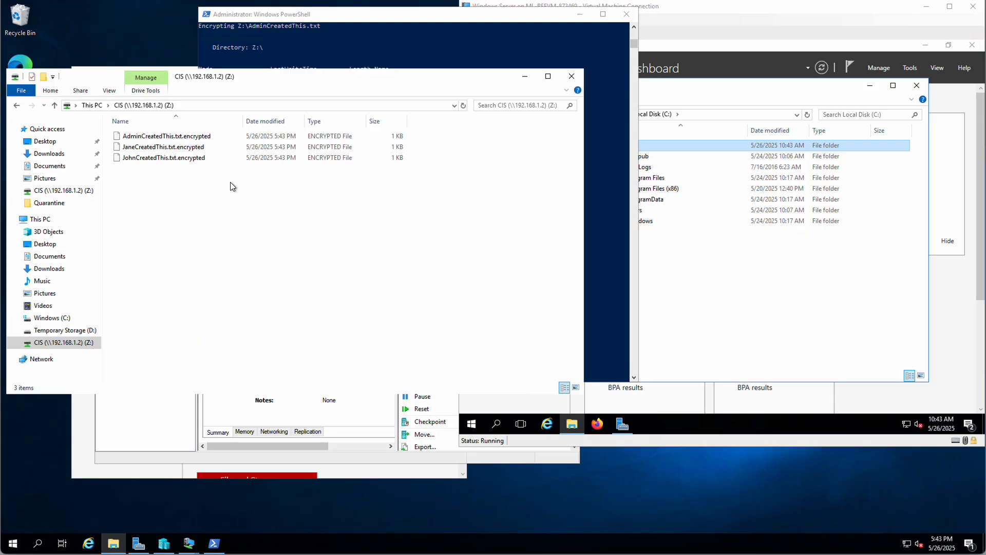
- On the server VM, open C:\CIS and try opening AdminCreatedThis.txt.encrypted
left_click(737, 283)
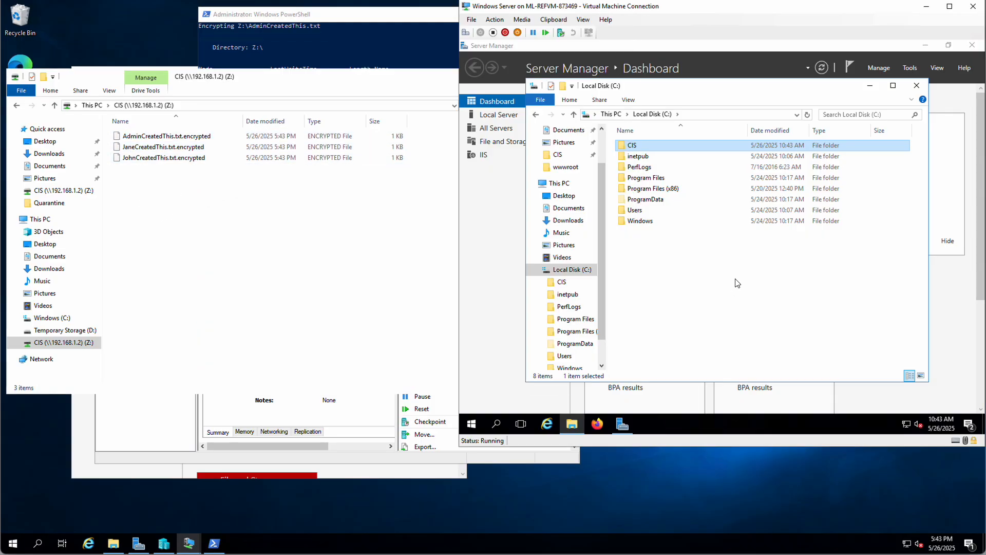
double_click(634, 147)
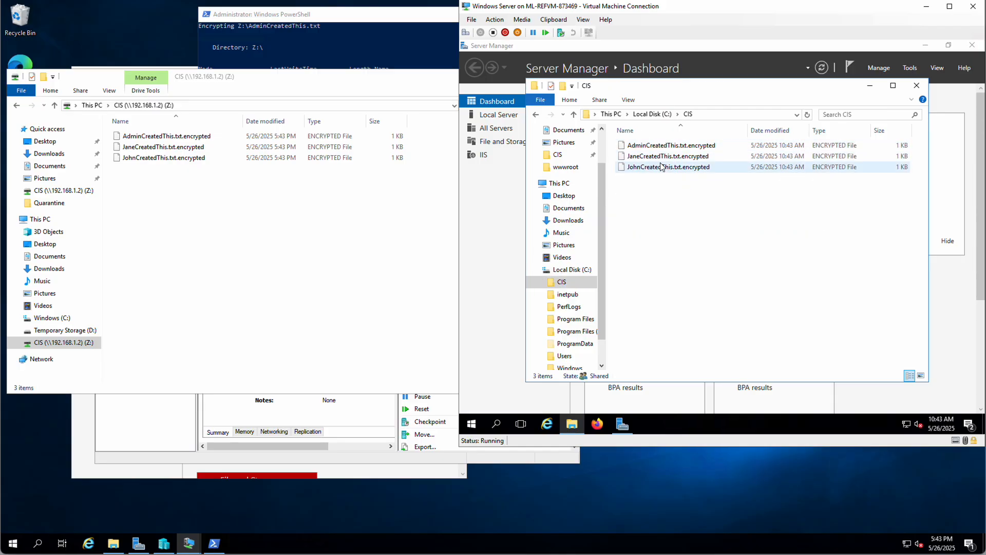
double_click(637, 149)
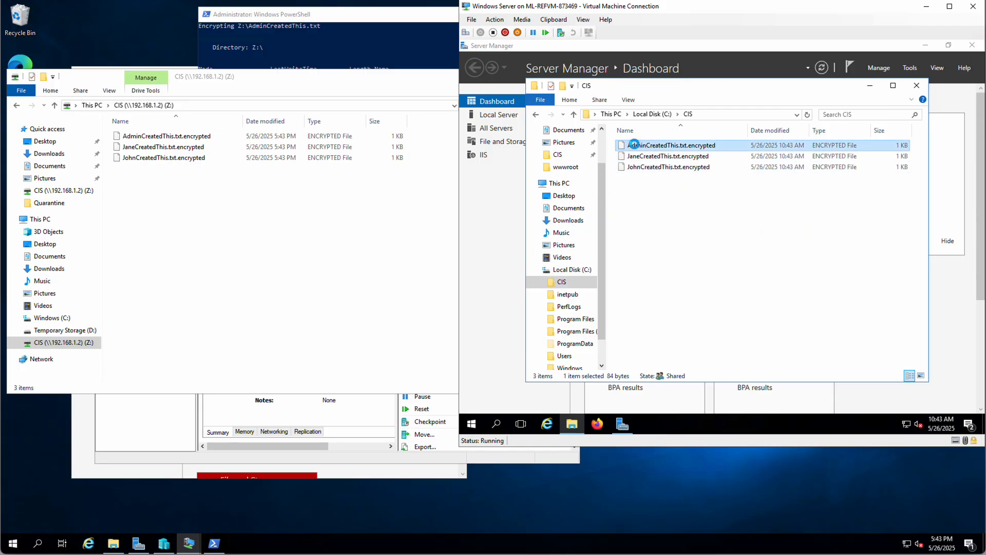
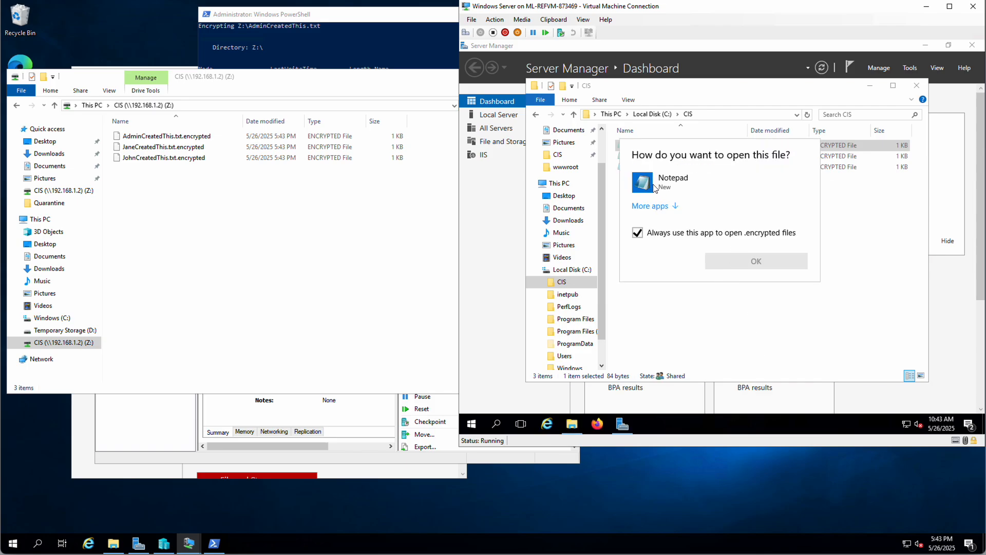
- Open AdminCreatedThis.txt.encrypted in Notepad, view its scrambled ciphertext, then close Notepad
left_click(654, 192)
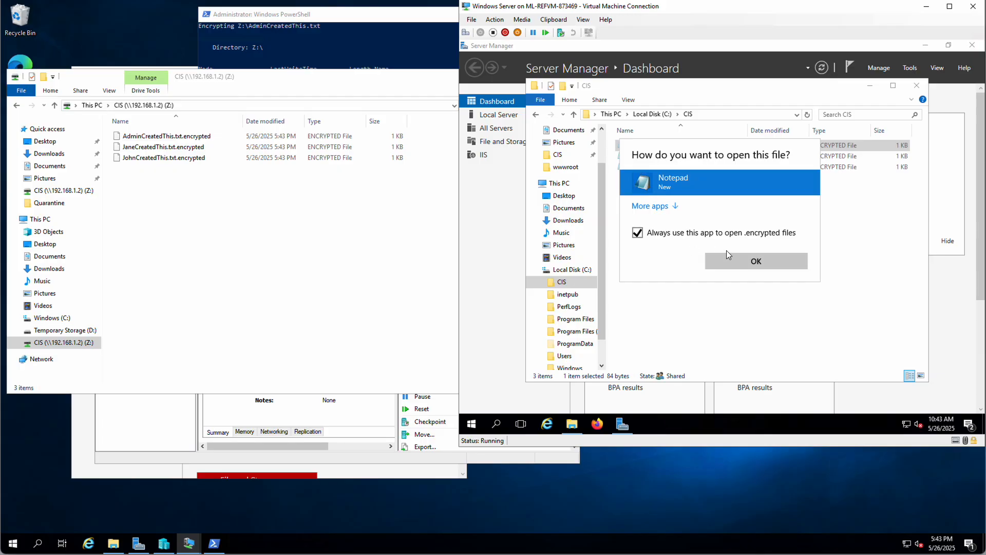
left_click(742, 260)
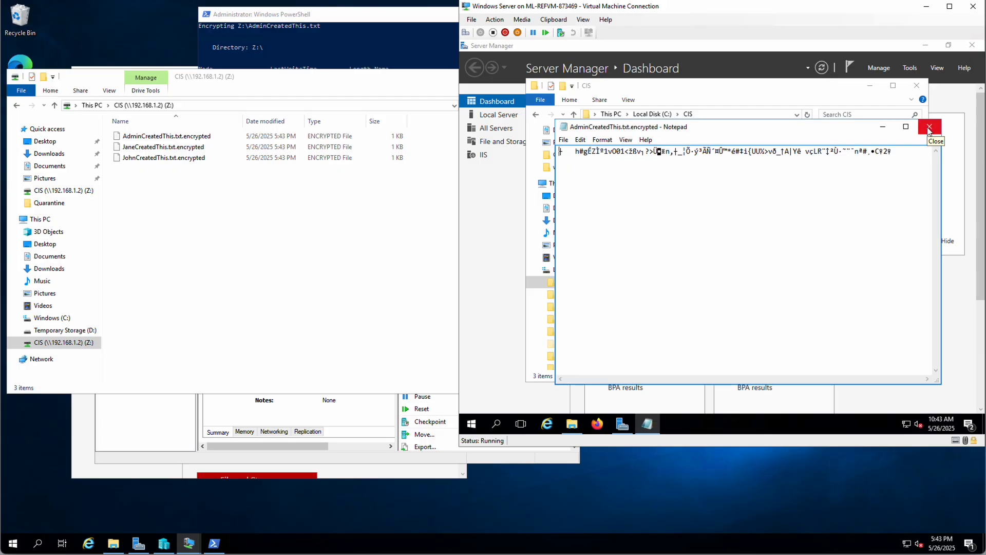
left_click(929, 130)
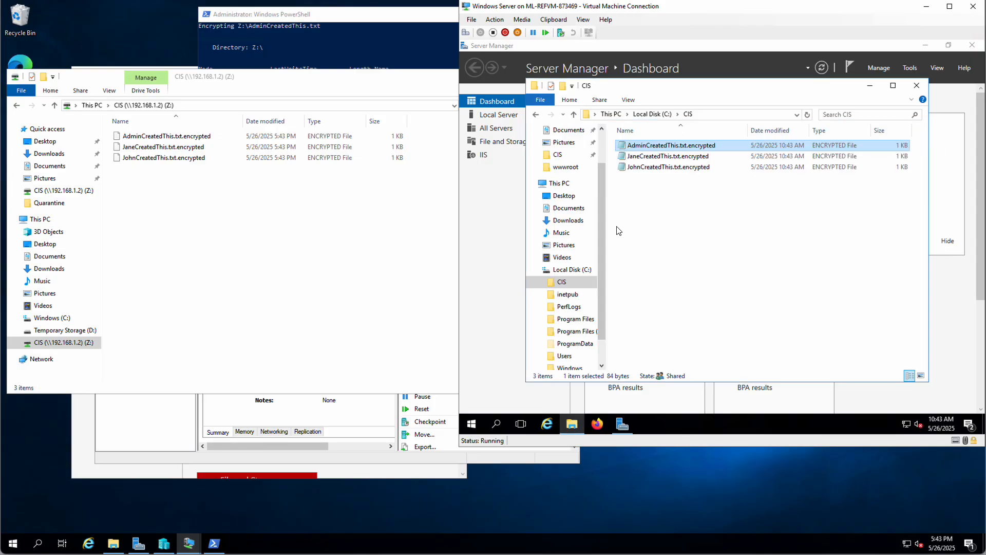
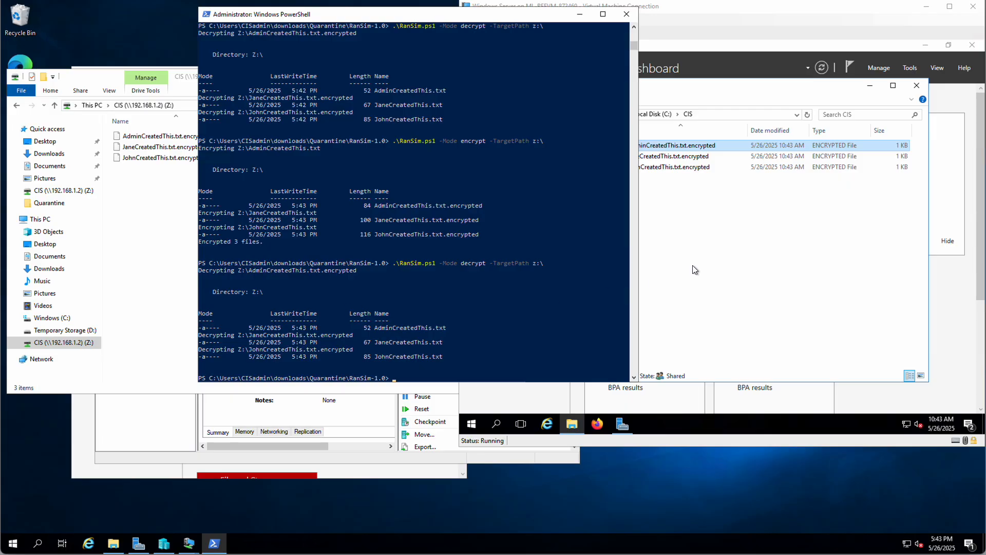
- Confirm the decrypted AdminCreatedThis.txt reads as plain text, then create a new text document in CIS
left_click(744, 255)
left_click(653, 147)
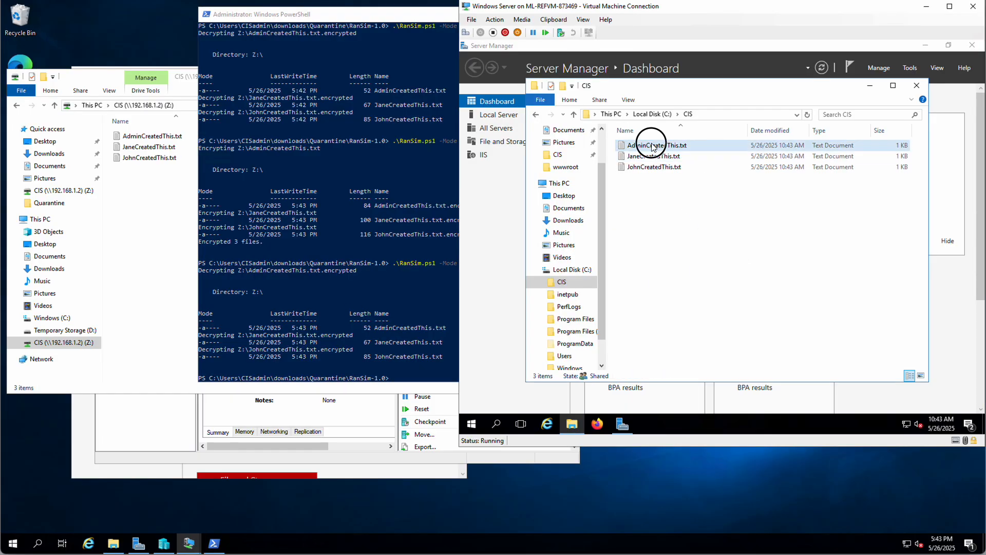
double_click(653, 145)
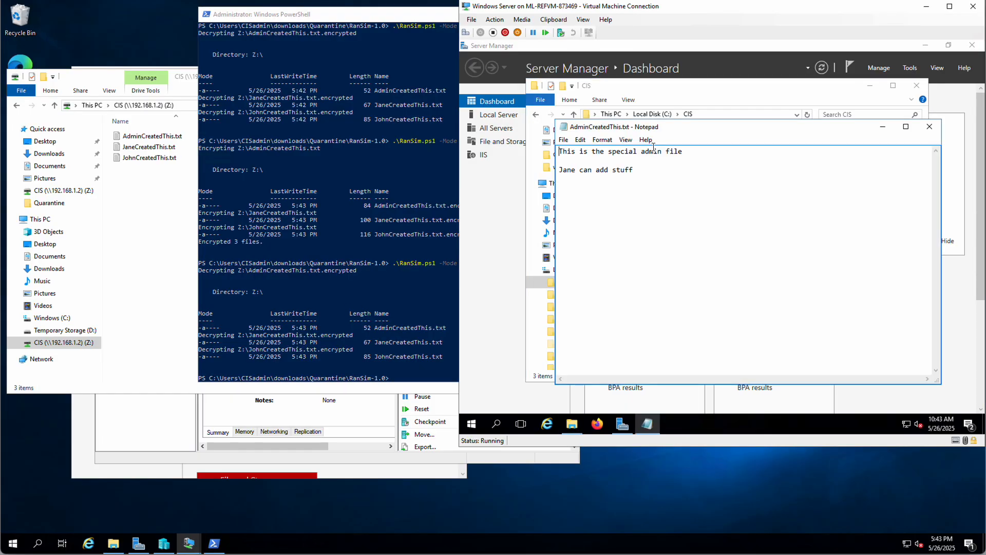
left_click(929, 126)
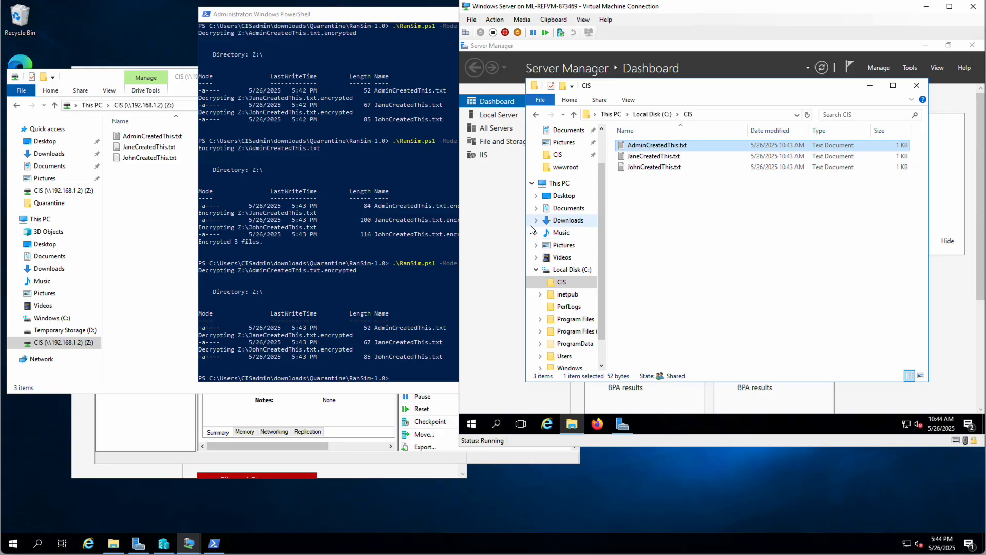
left_click(698, 216)
right_click(658, 208)
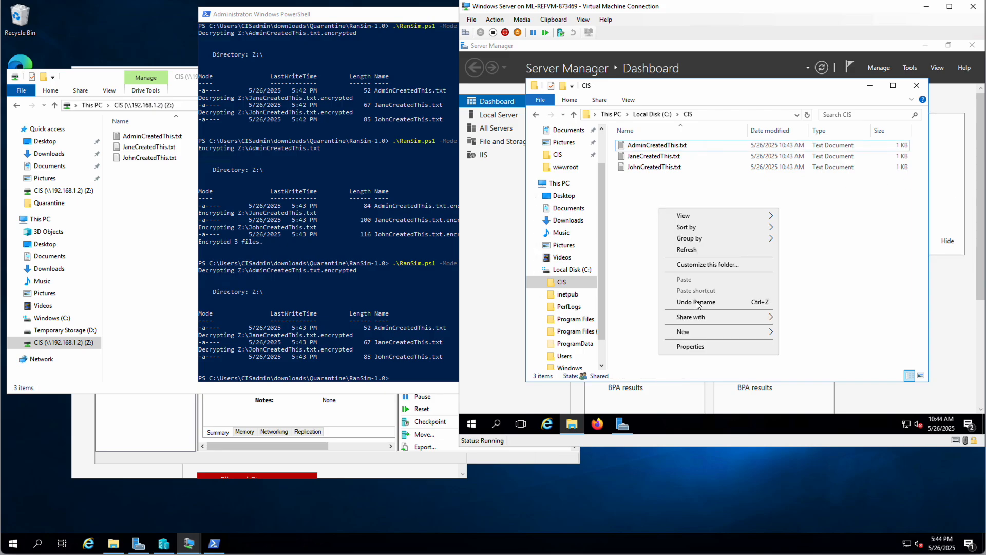
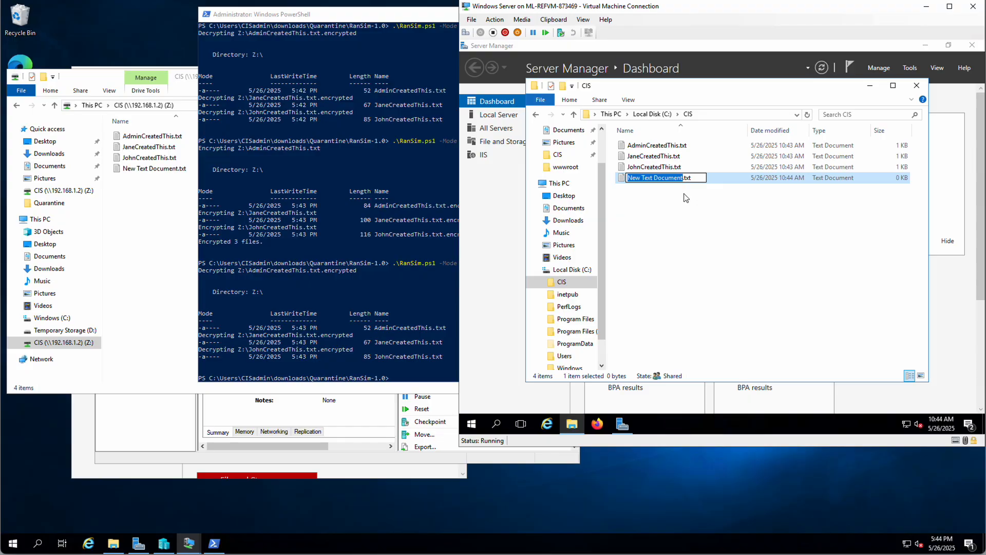
- Name the new text document in C:\CIS 'AdminNewEvil'
type("Admin")
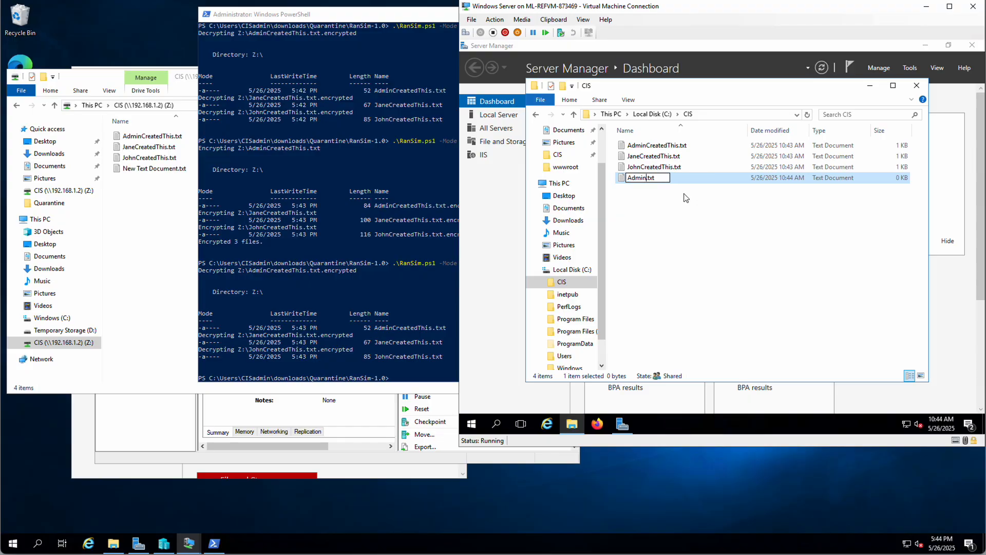
type("NewEvil")
key("Return")
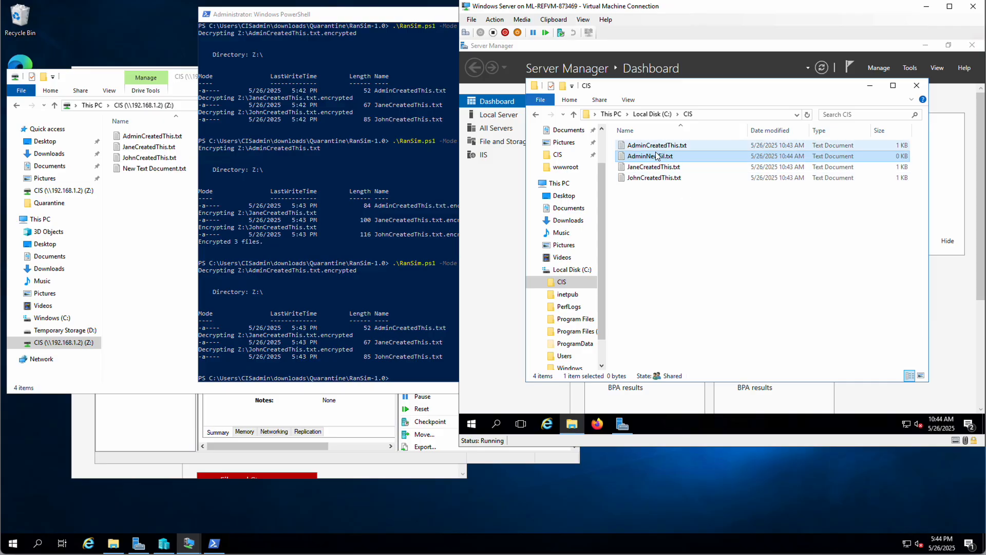
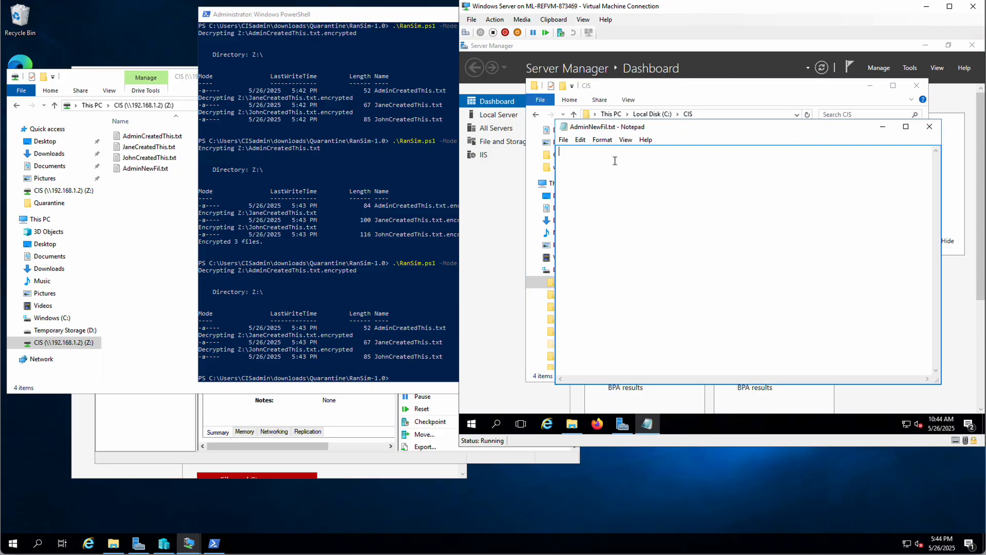
- Write 'New file' into AdminNewFil.txt, save it, and close Notepad
type("New file")
left_click(564, 139)
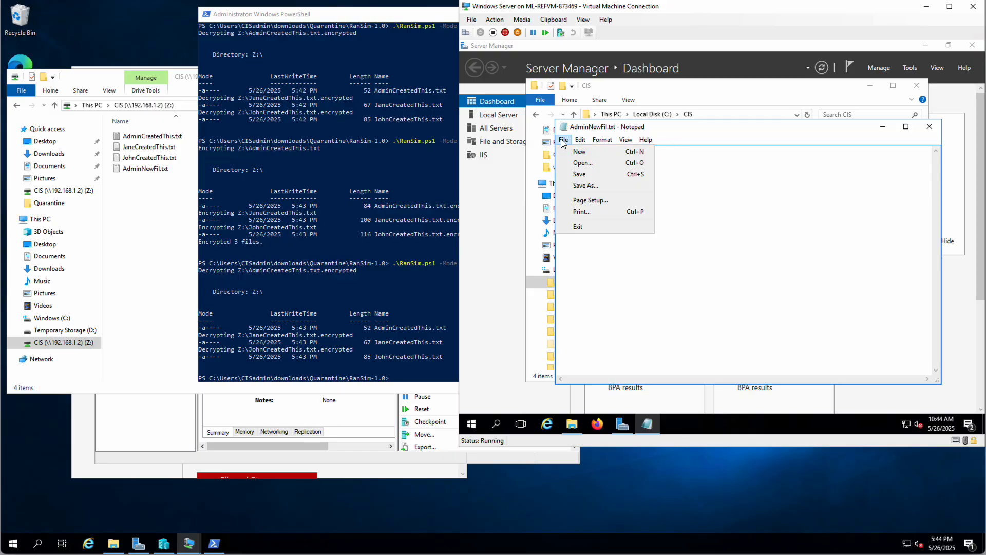
left_click(579, 176)
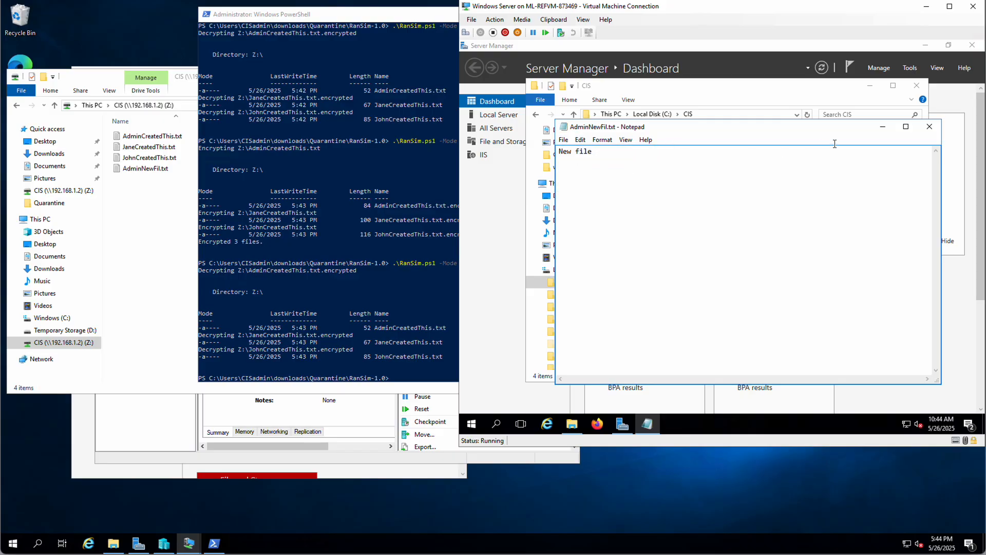
left_click(930, 127)
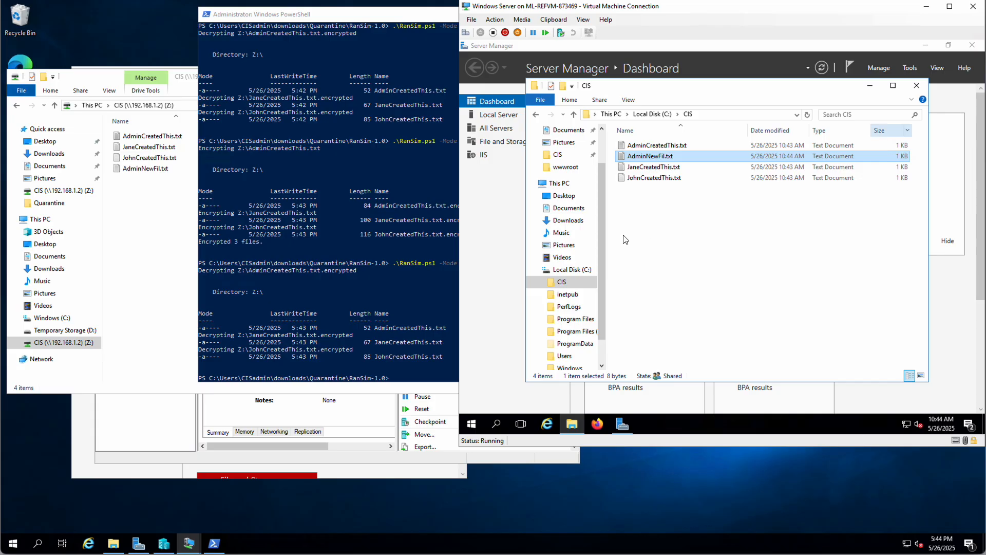
left_click(284, 334)
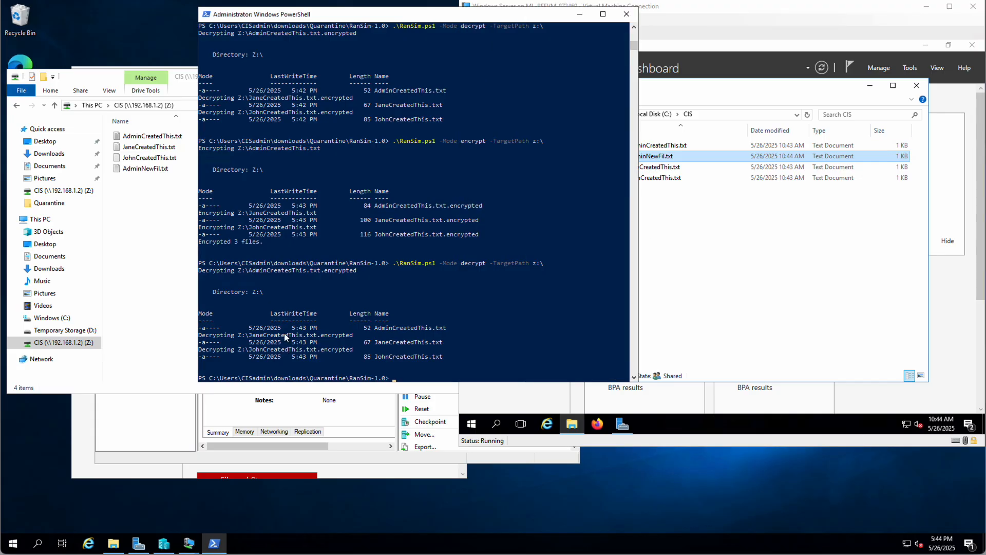
- Rerun RanSim.ps1 in encrypt mode on drive Z and check the CIS folder for encrypted files
key("Up")
key("Return")
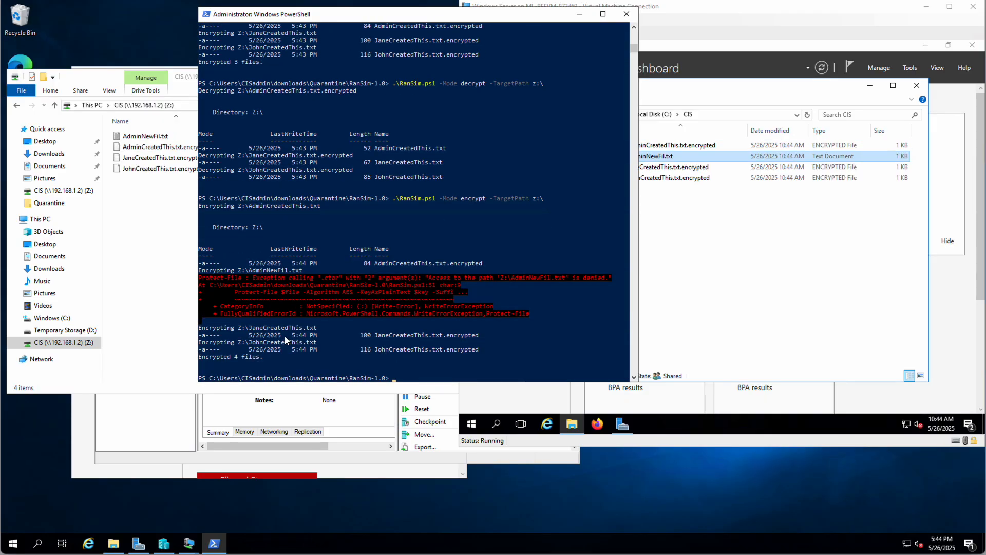
left_click(694, 246)
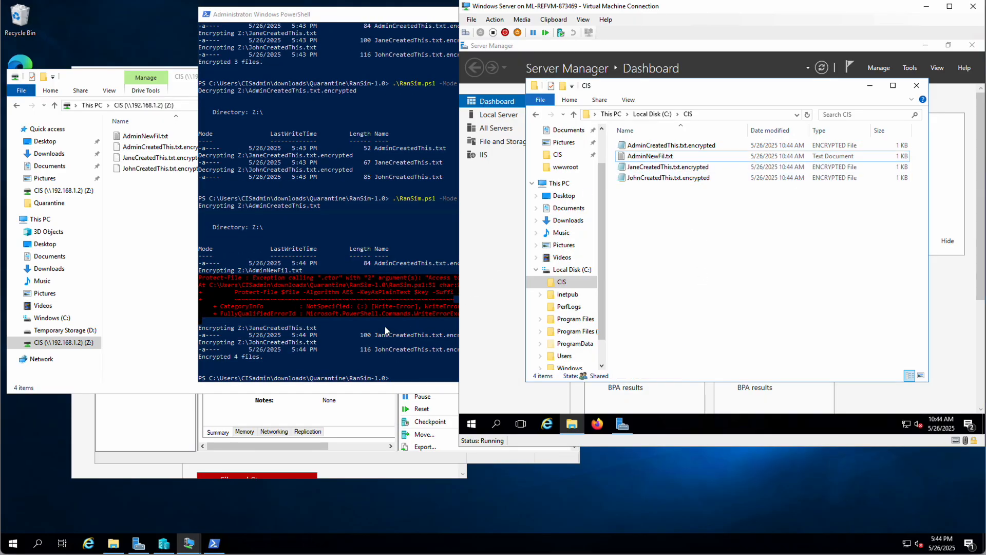
left_click(368, 292)
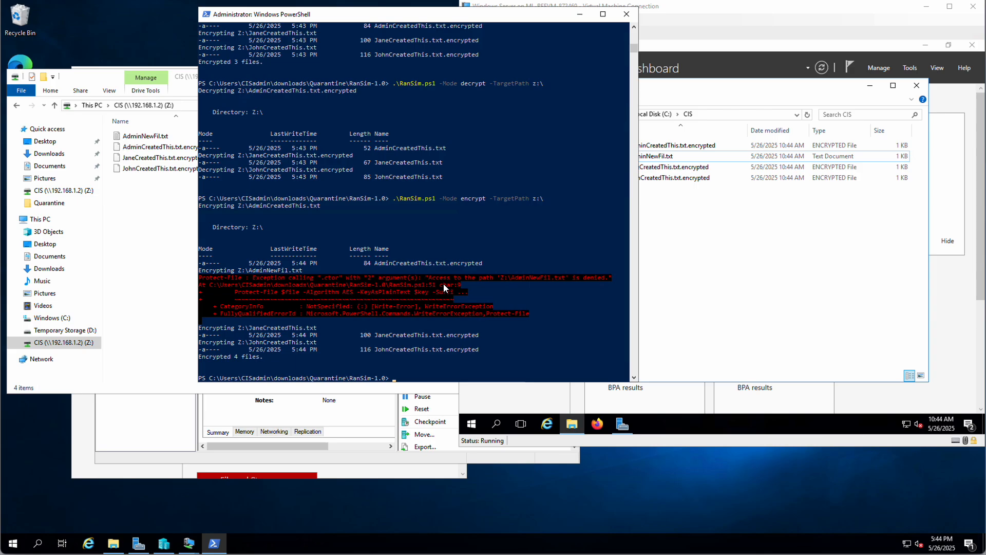
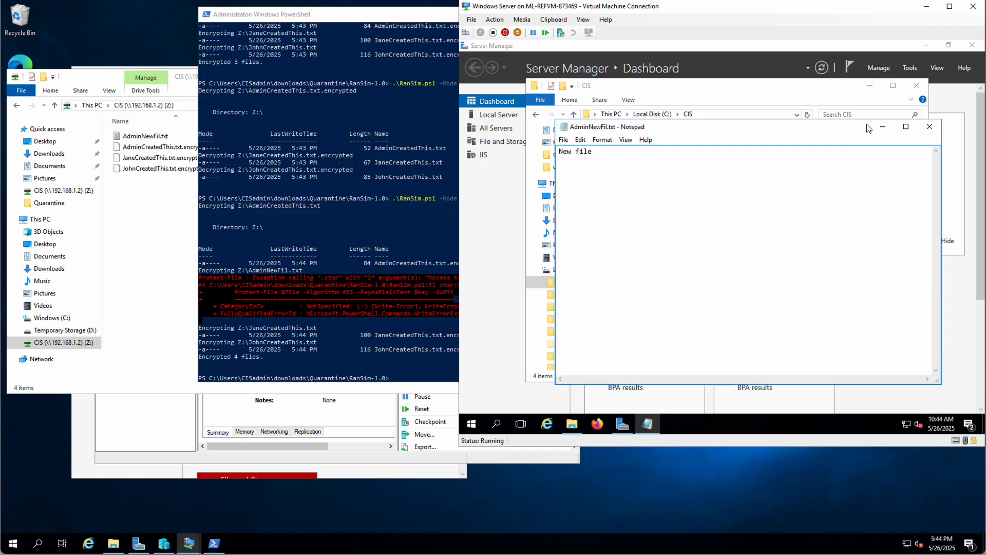
- Close AdminNewFil.txt to reveal three .encrypted files beside the unencrypted AdminNewFil.txt in CIS
left_click(929, 126)
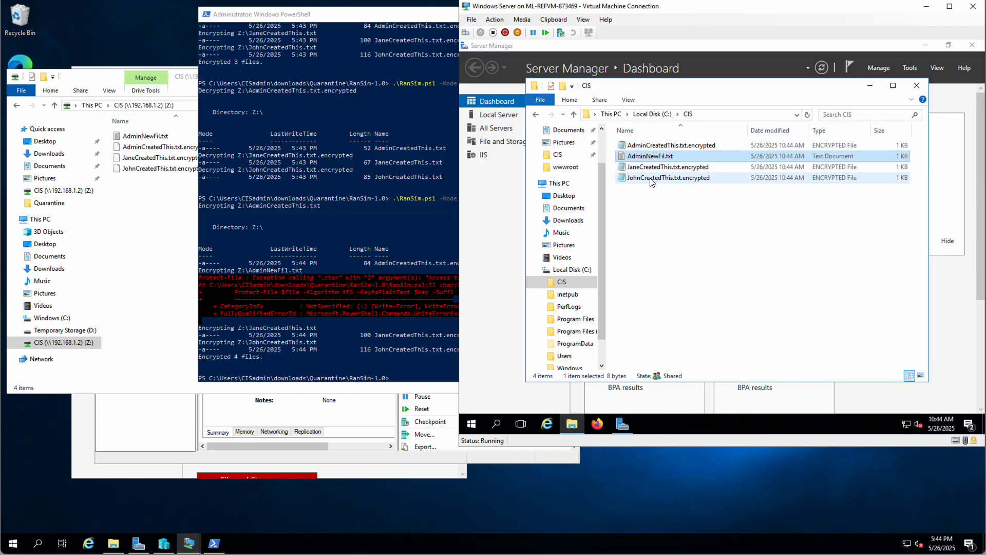
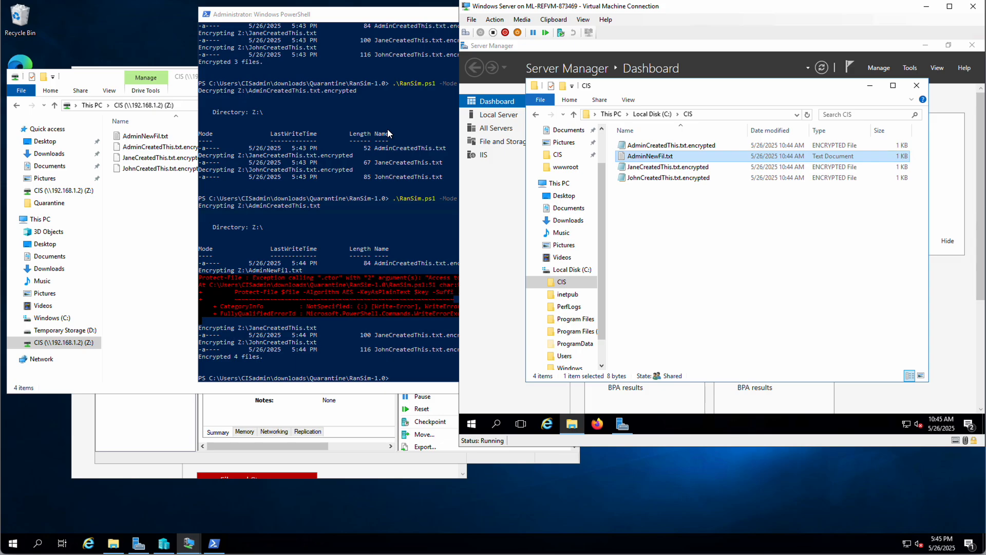
- Bring the CIS (Z:) Explorer listing forward and open the CIS drive's context menu
left_click(147, 213)
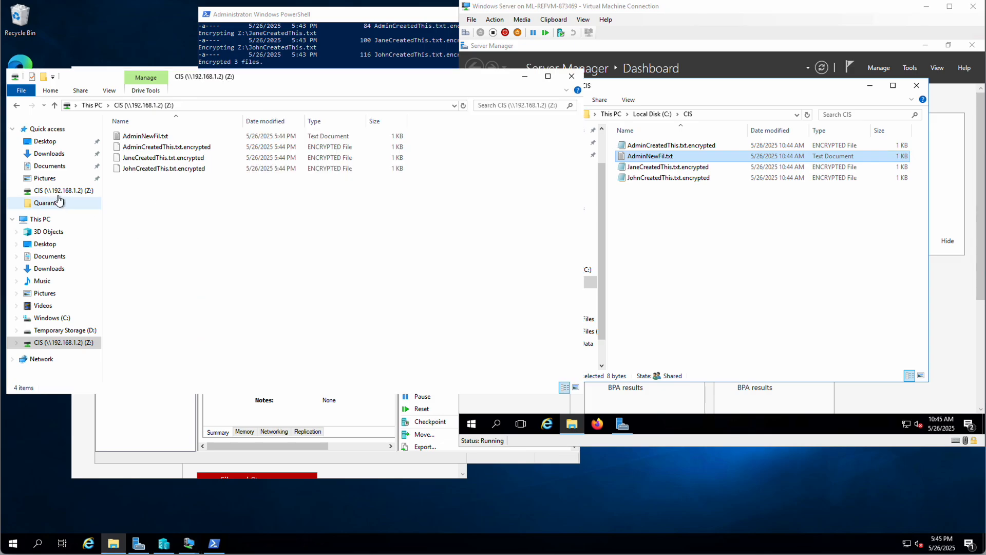
right_click(49, 193)
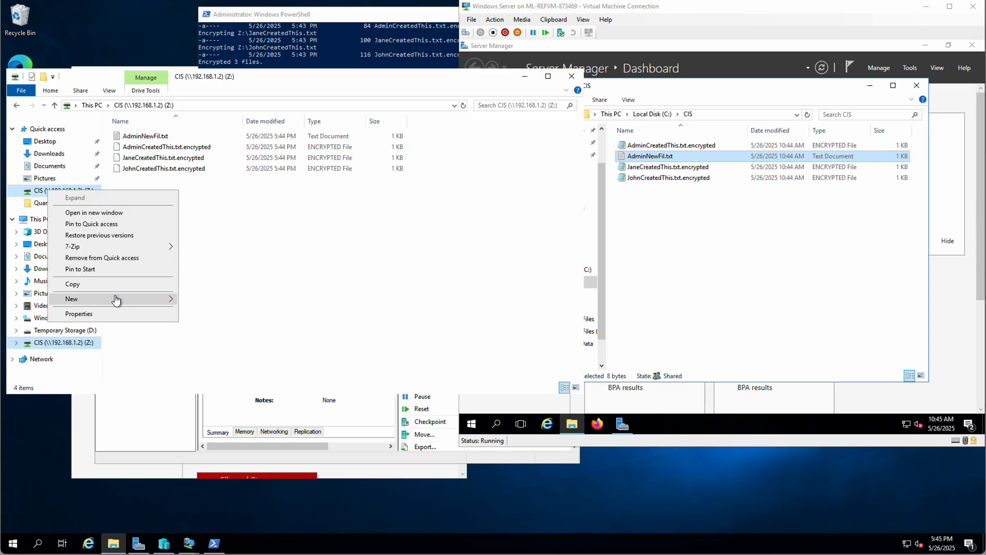
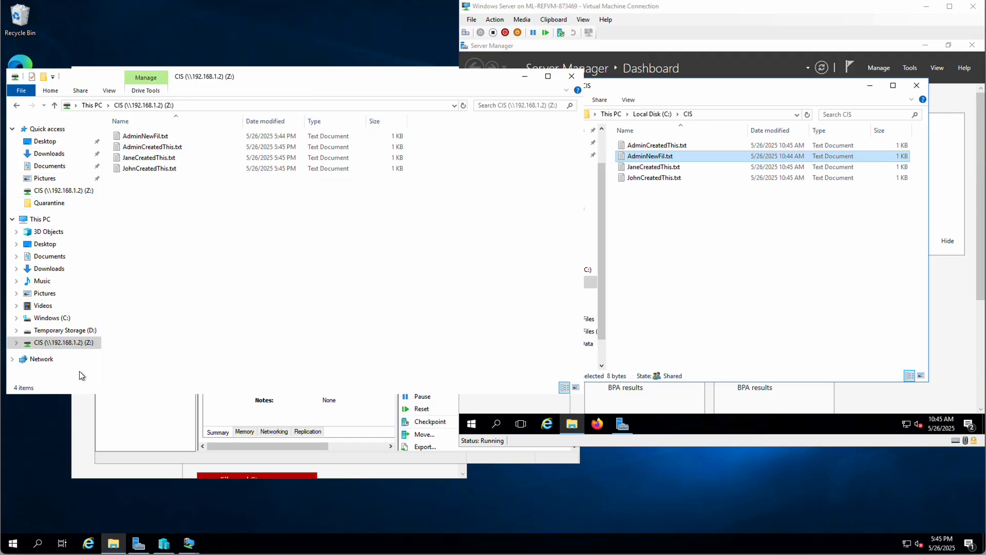
- Disconnect the mapped Z: CIS drive, close the server's CIS folder window, and reveal the pfSense console
right_click(70, 343)
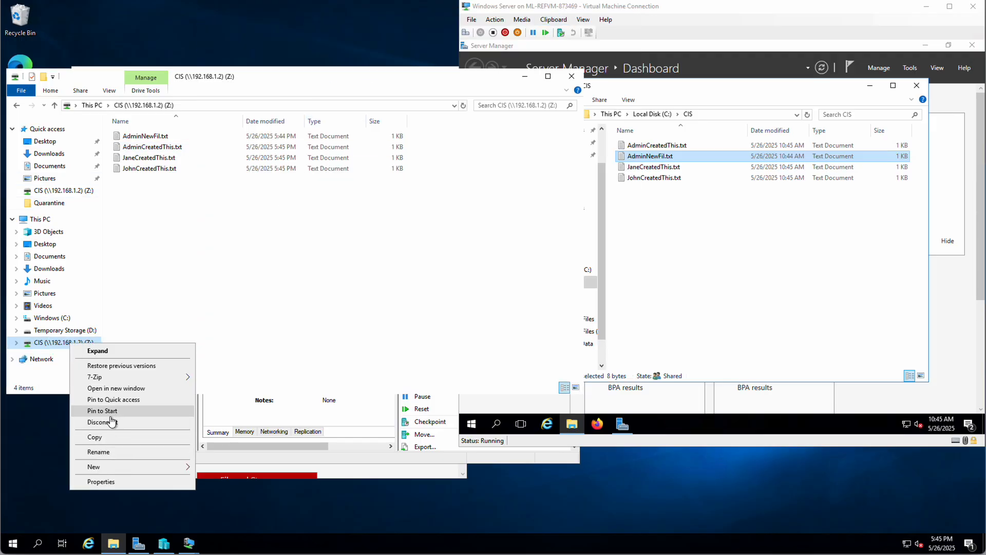
left_click(112, 422)
left_click(531, 313)
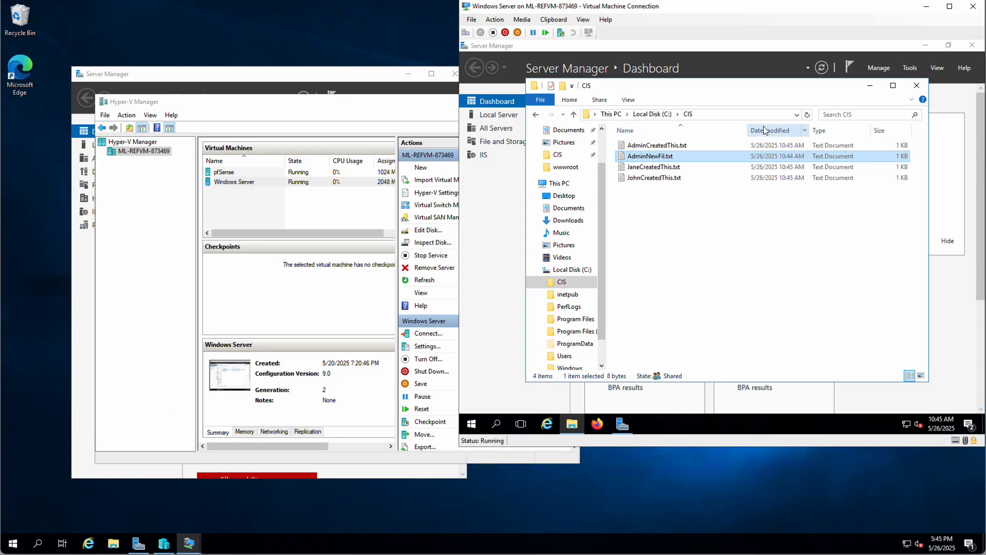
left_click(917, 86)
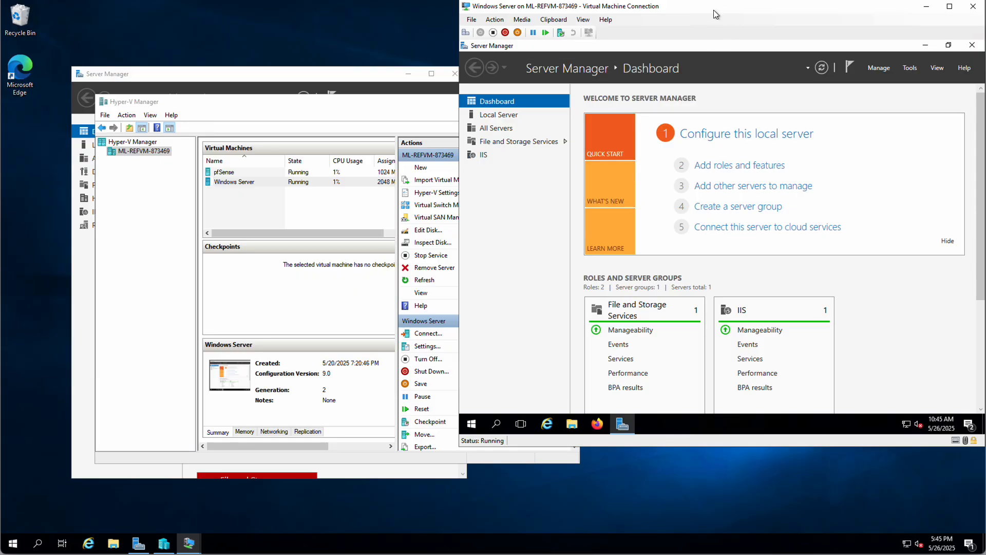
left_click_drag(714, 8, 455, 51)
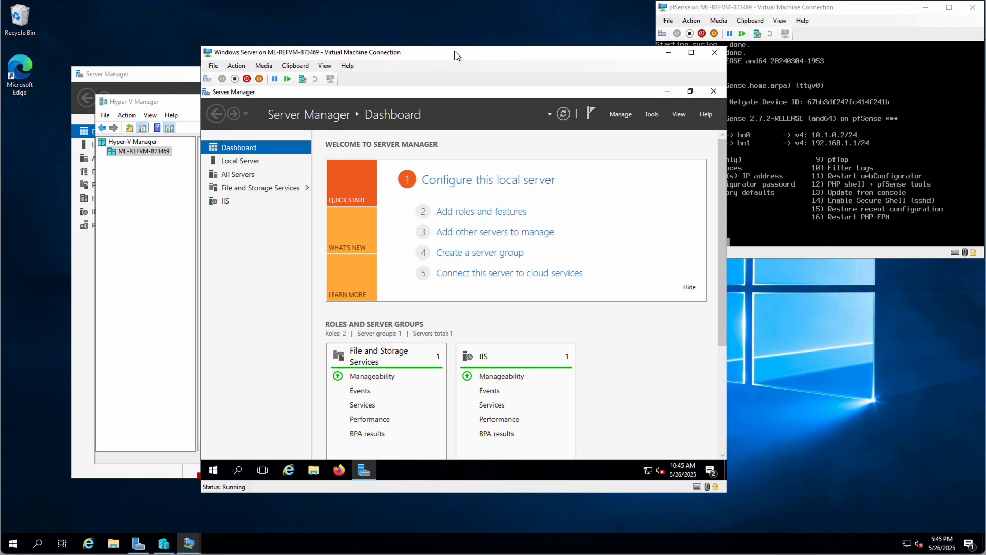